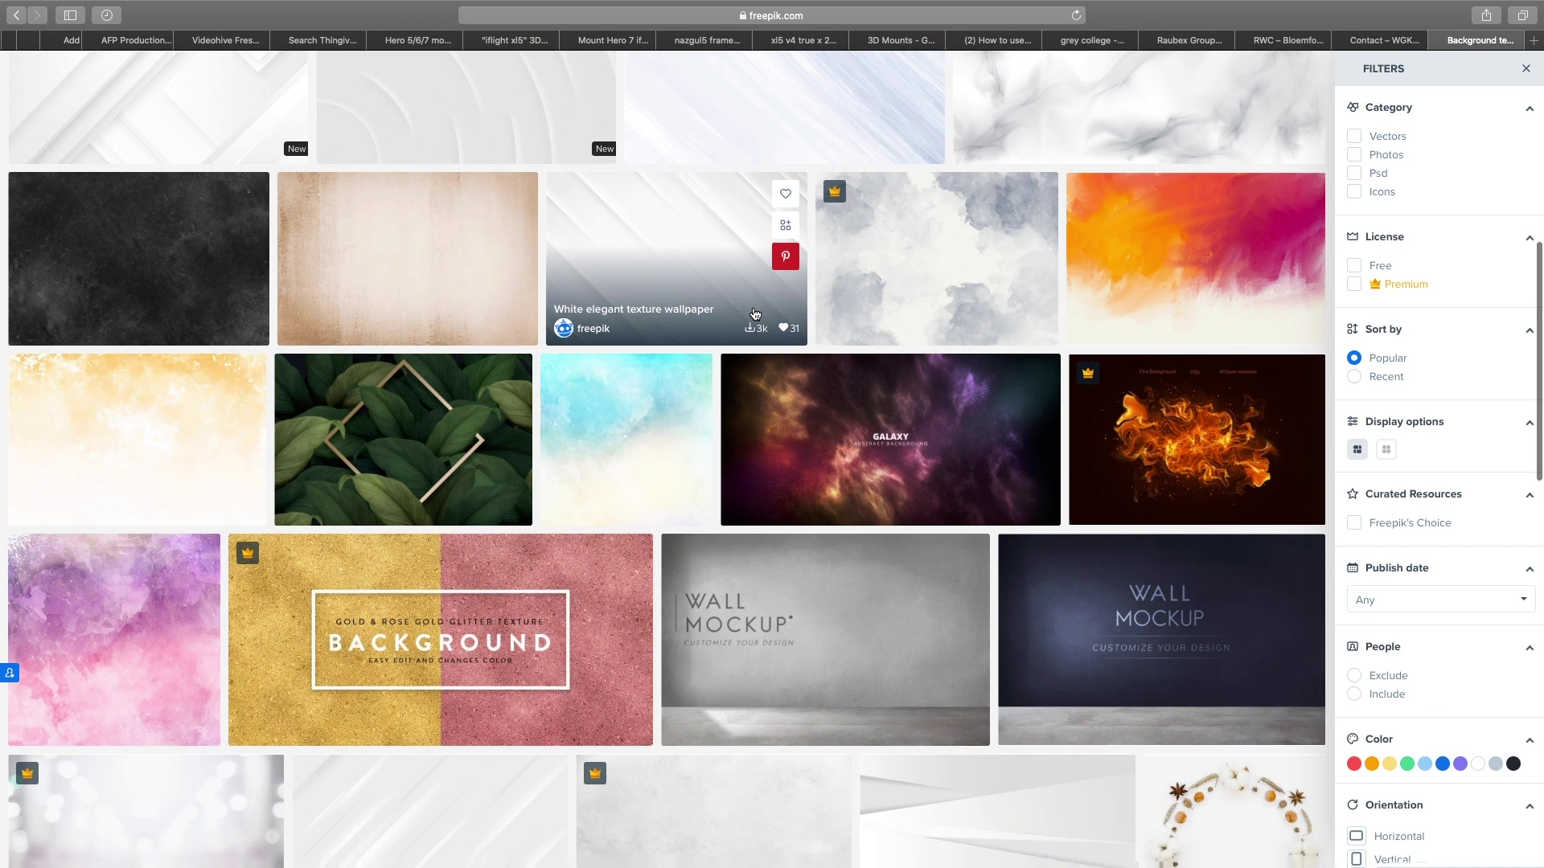
Browse the background texture results and download the "Elegant black handmade technique aquarelle" photo
scroll(744, 312, down, 2)
scroll(737, 309, up, 5)
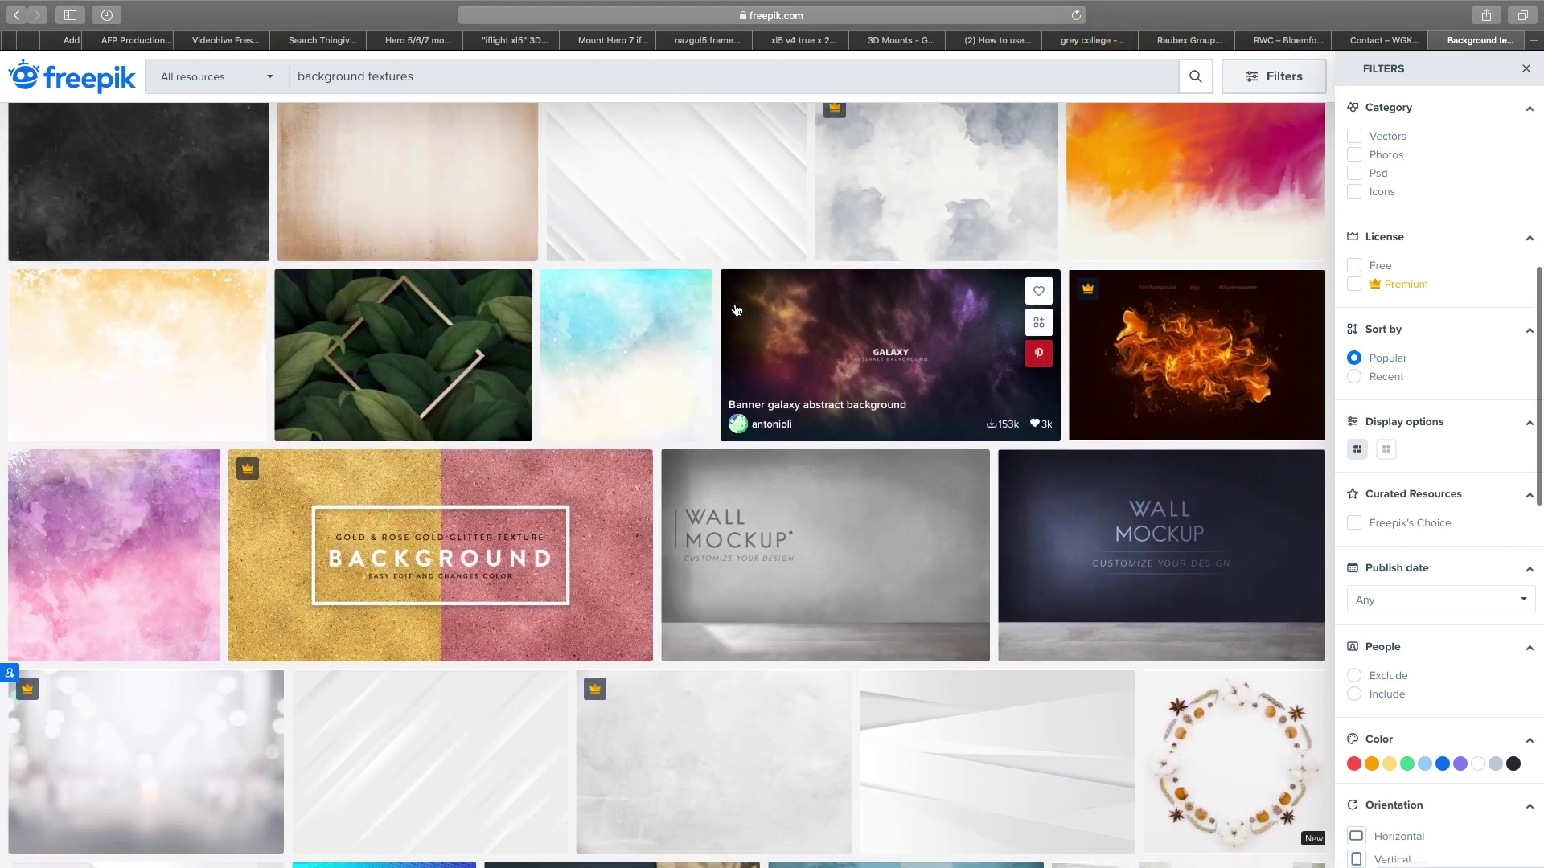
scroll(659, 345, up, 3)
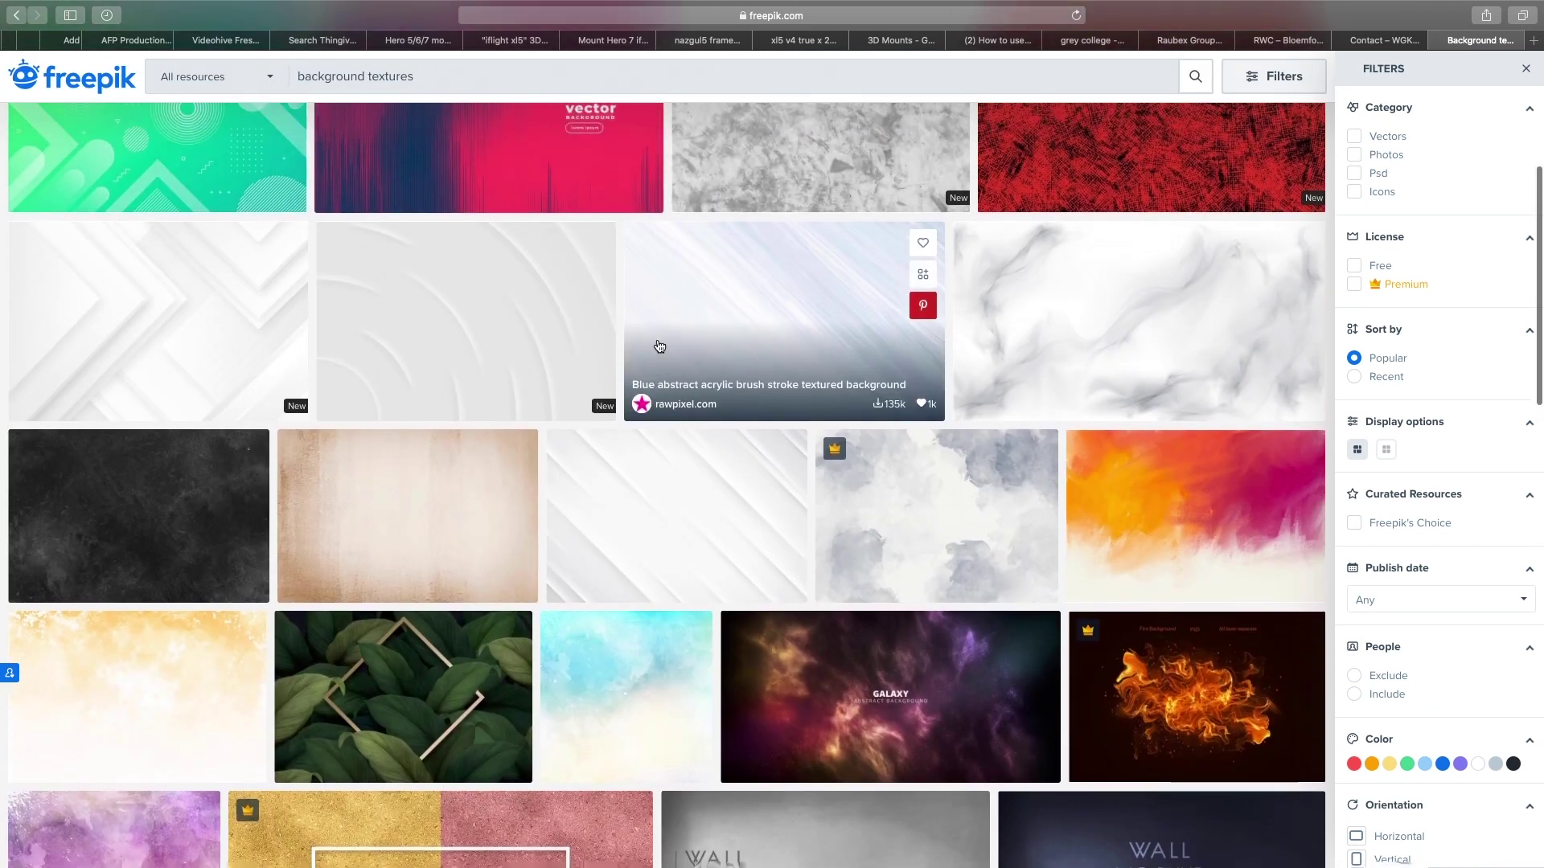
scroll(159, 663, up, 2)
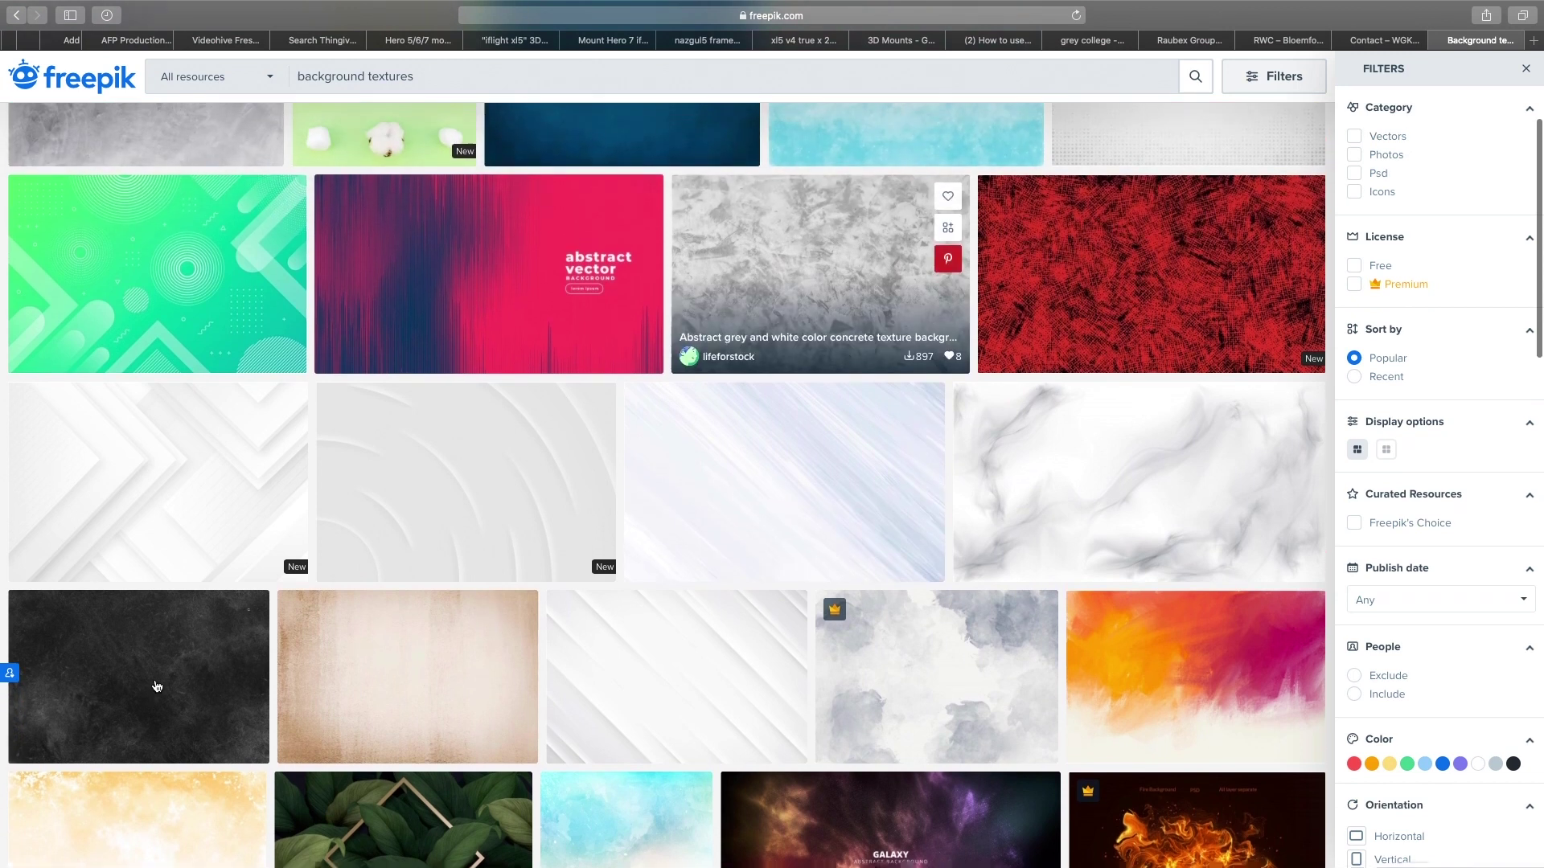
scroll(158, 687, up, 2)
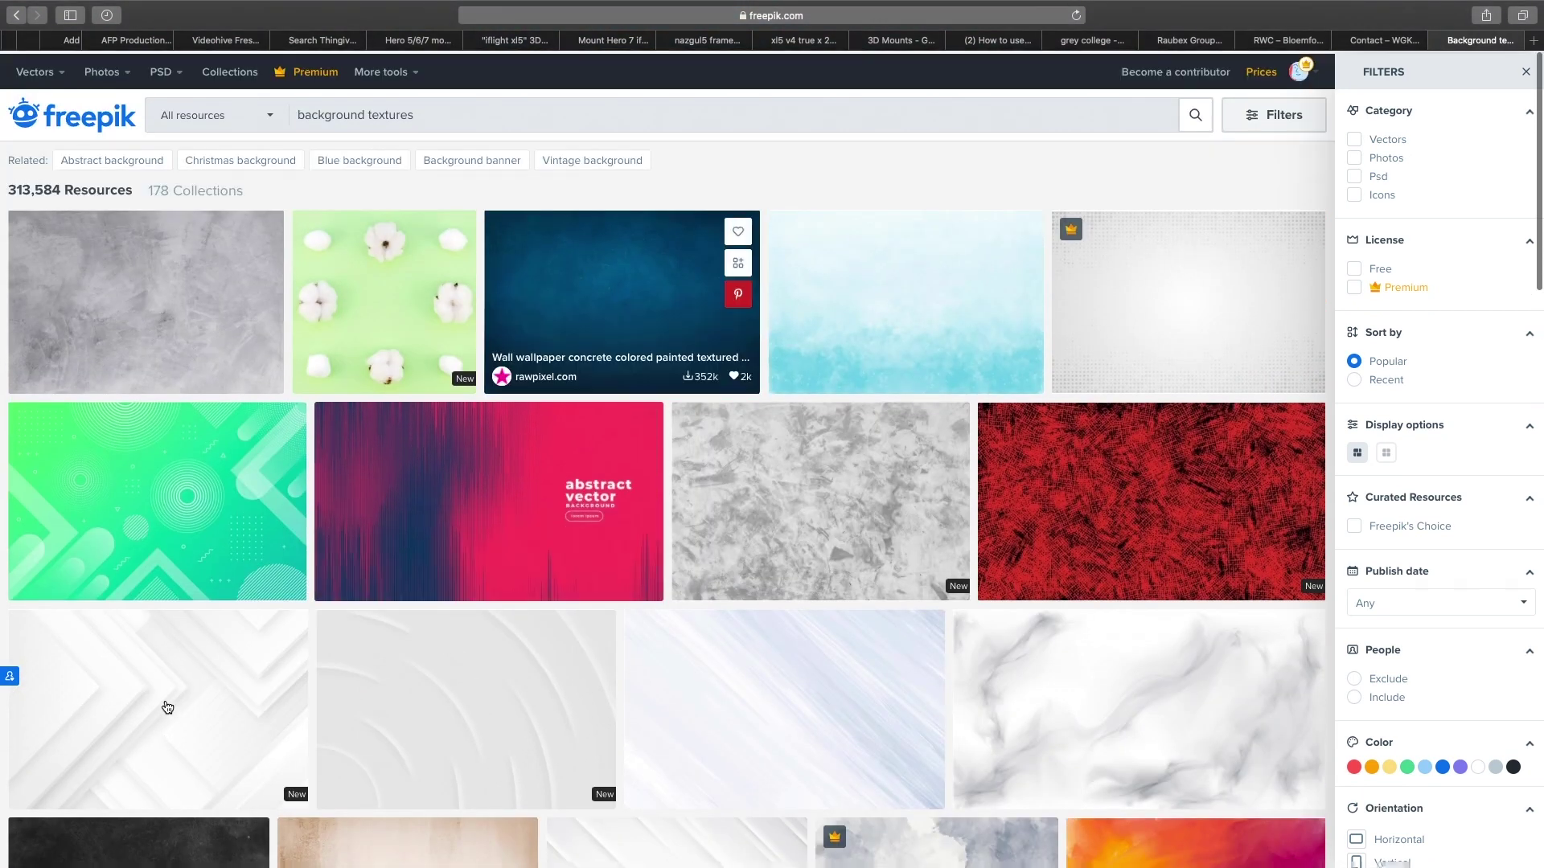
scroll(510, 607, down, 2)
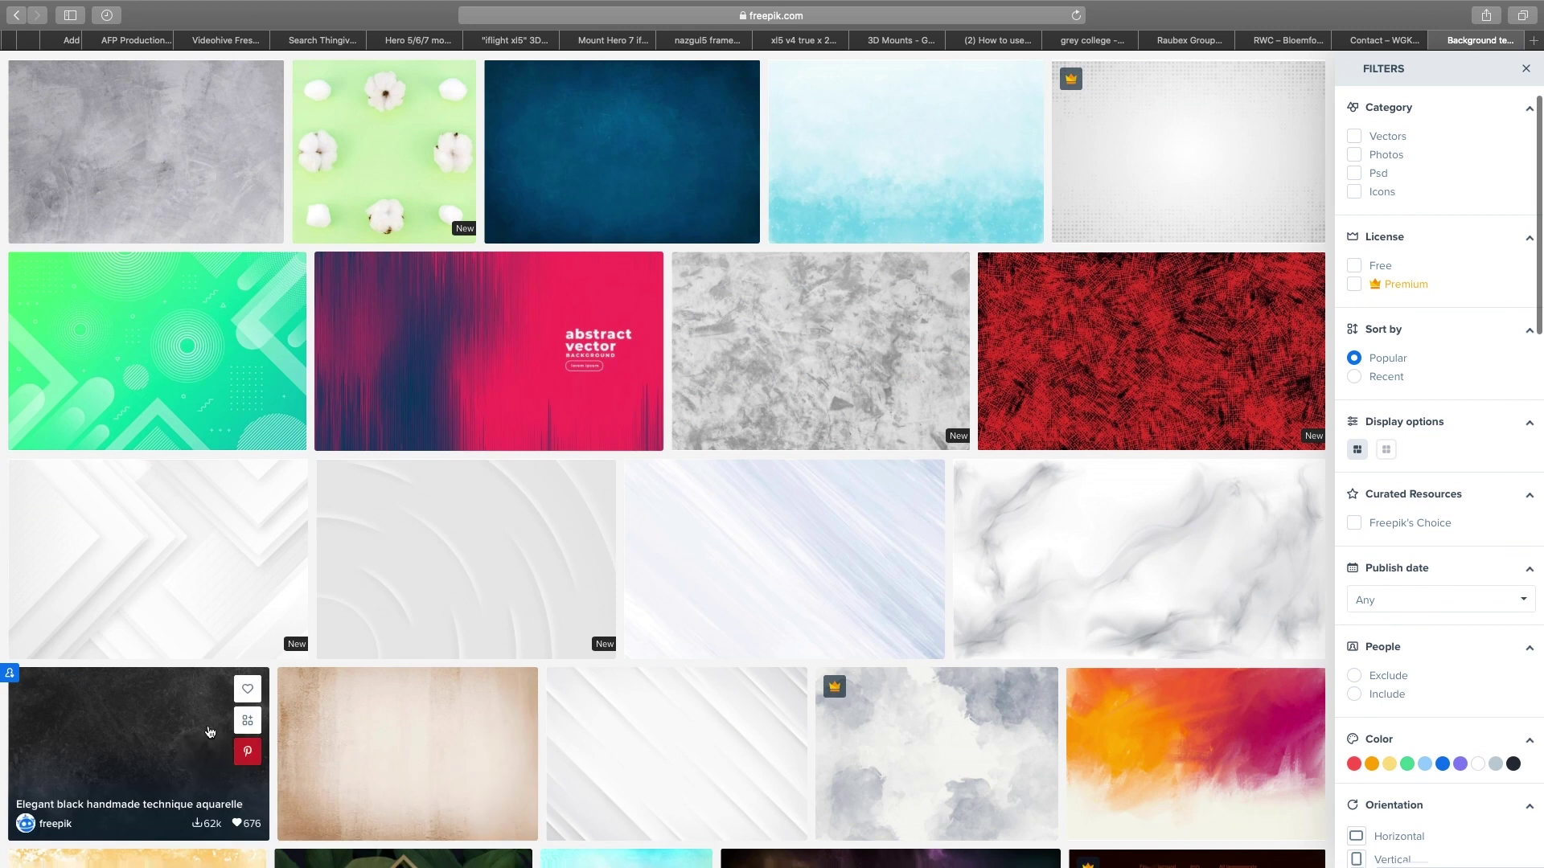
click(171, 731)
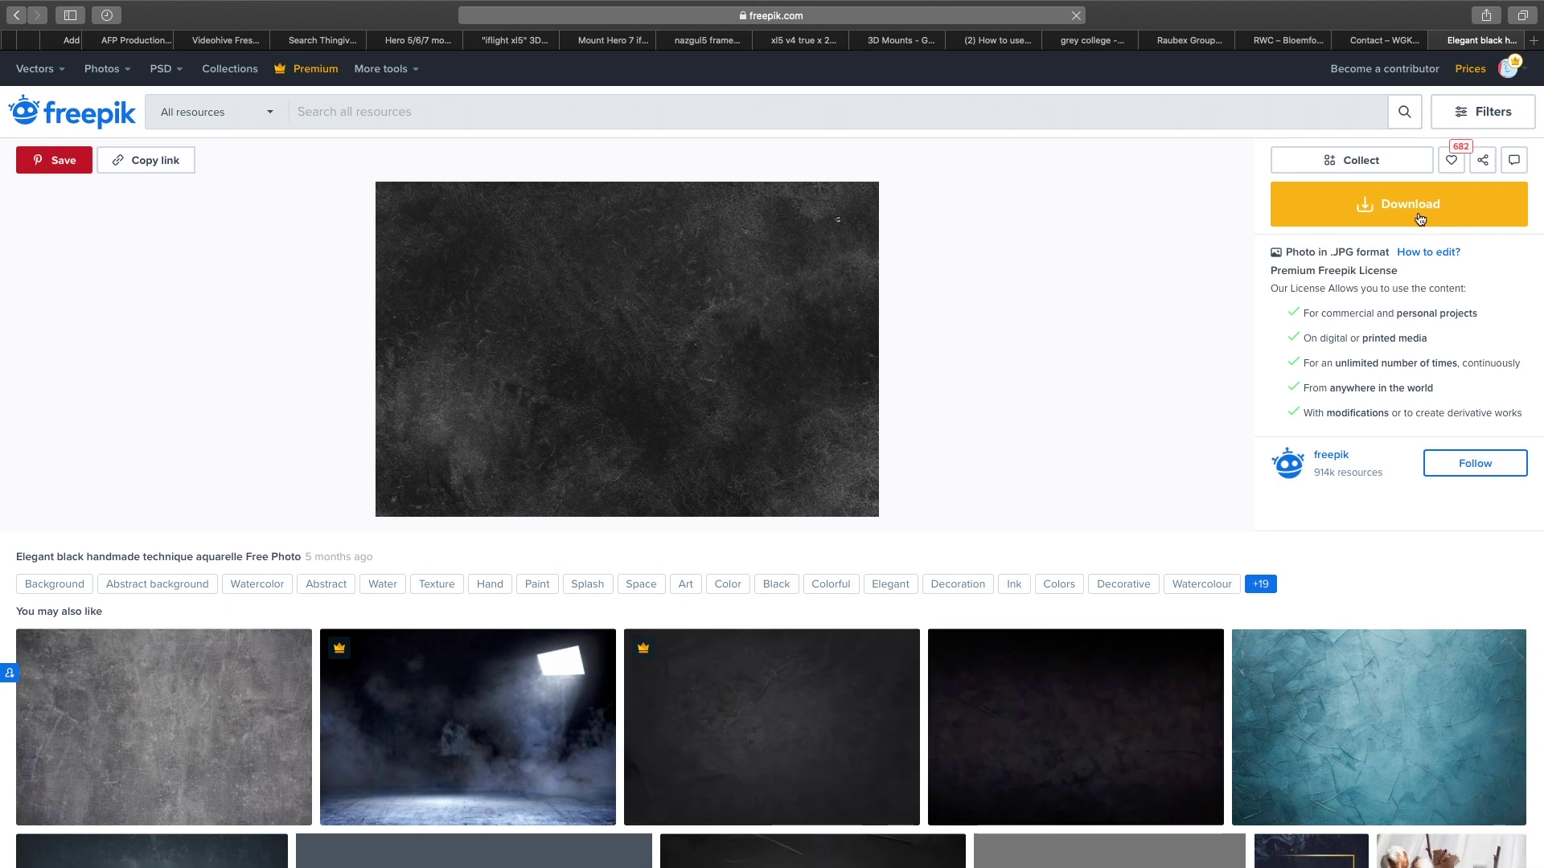
click(1416, 215)
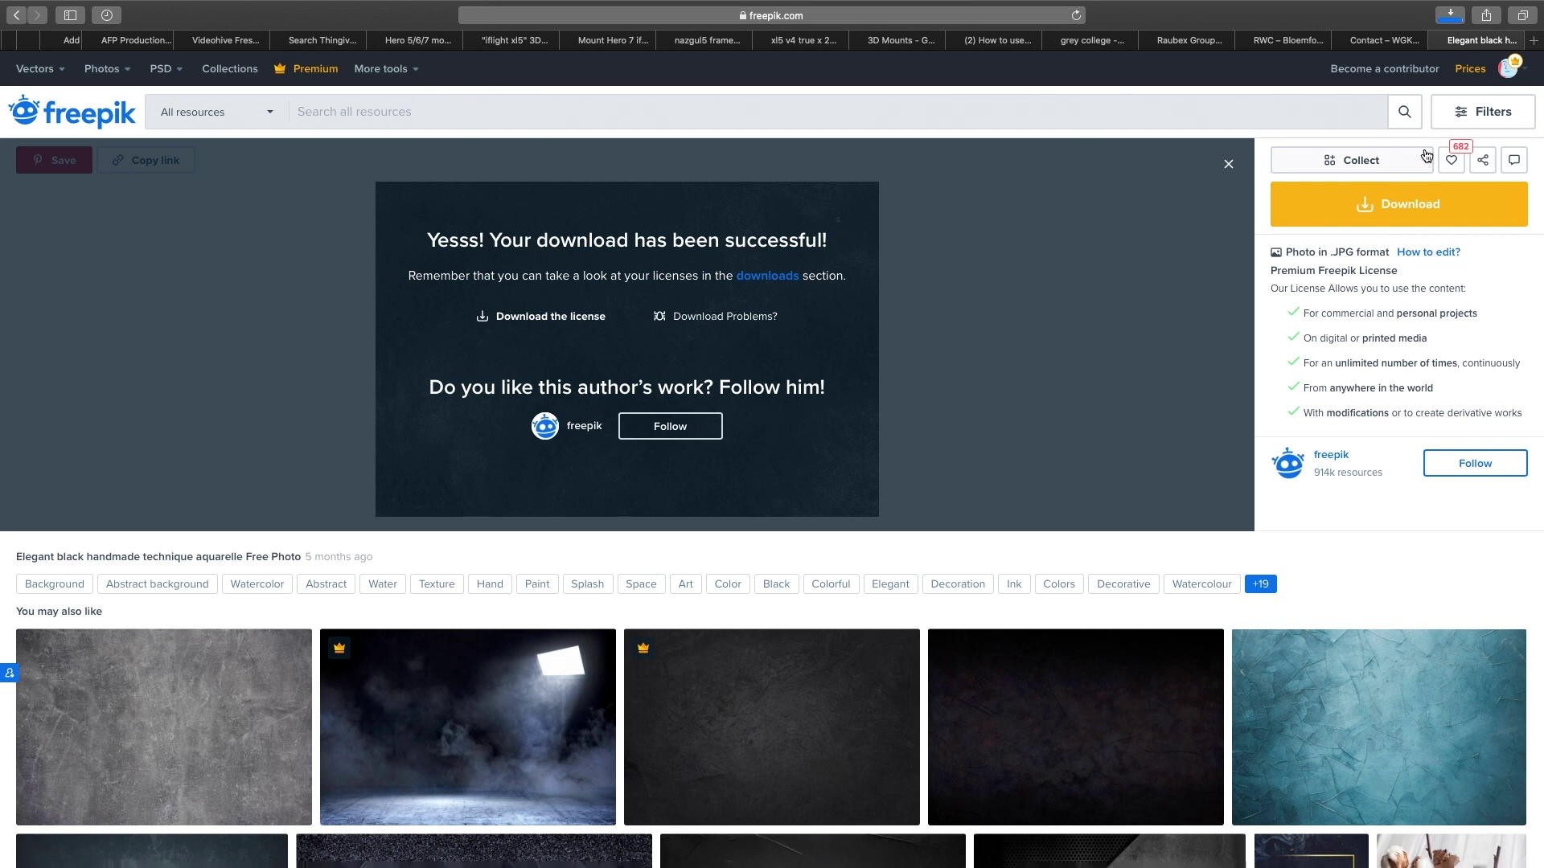
click(1228, 164)
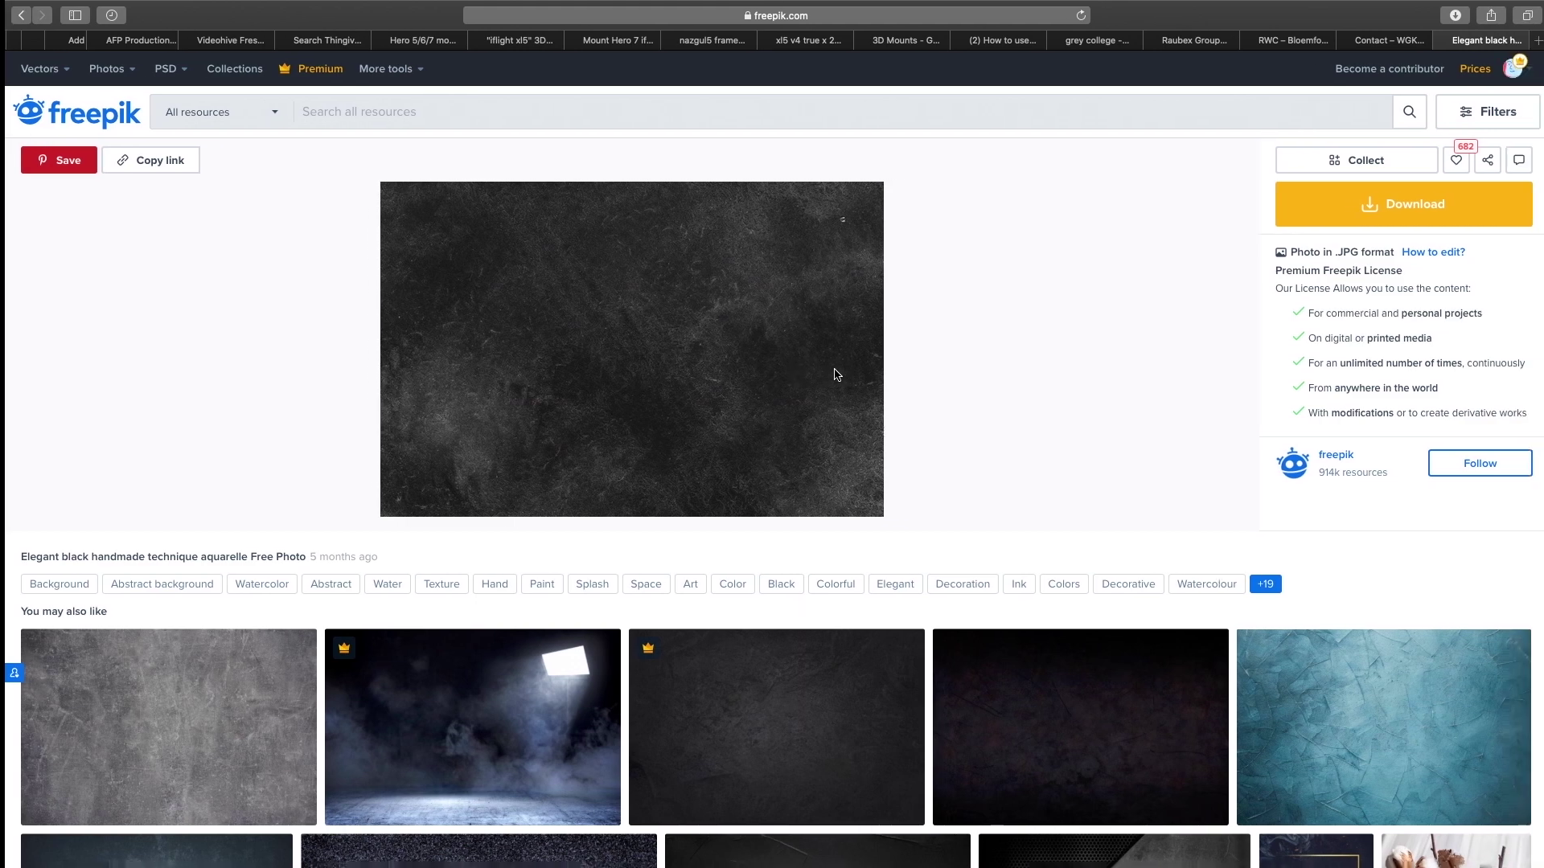
Switch to Photoshop, place the downloaded 2928722 texture in the fencer portrait and enlarge it to about 134.5% to cover the canvas
key(ctrl+Right)
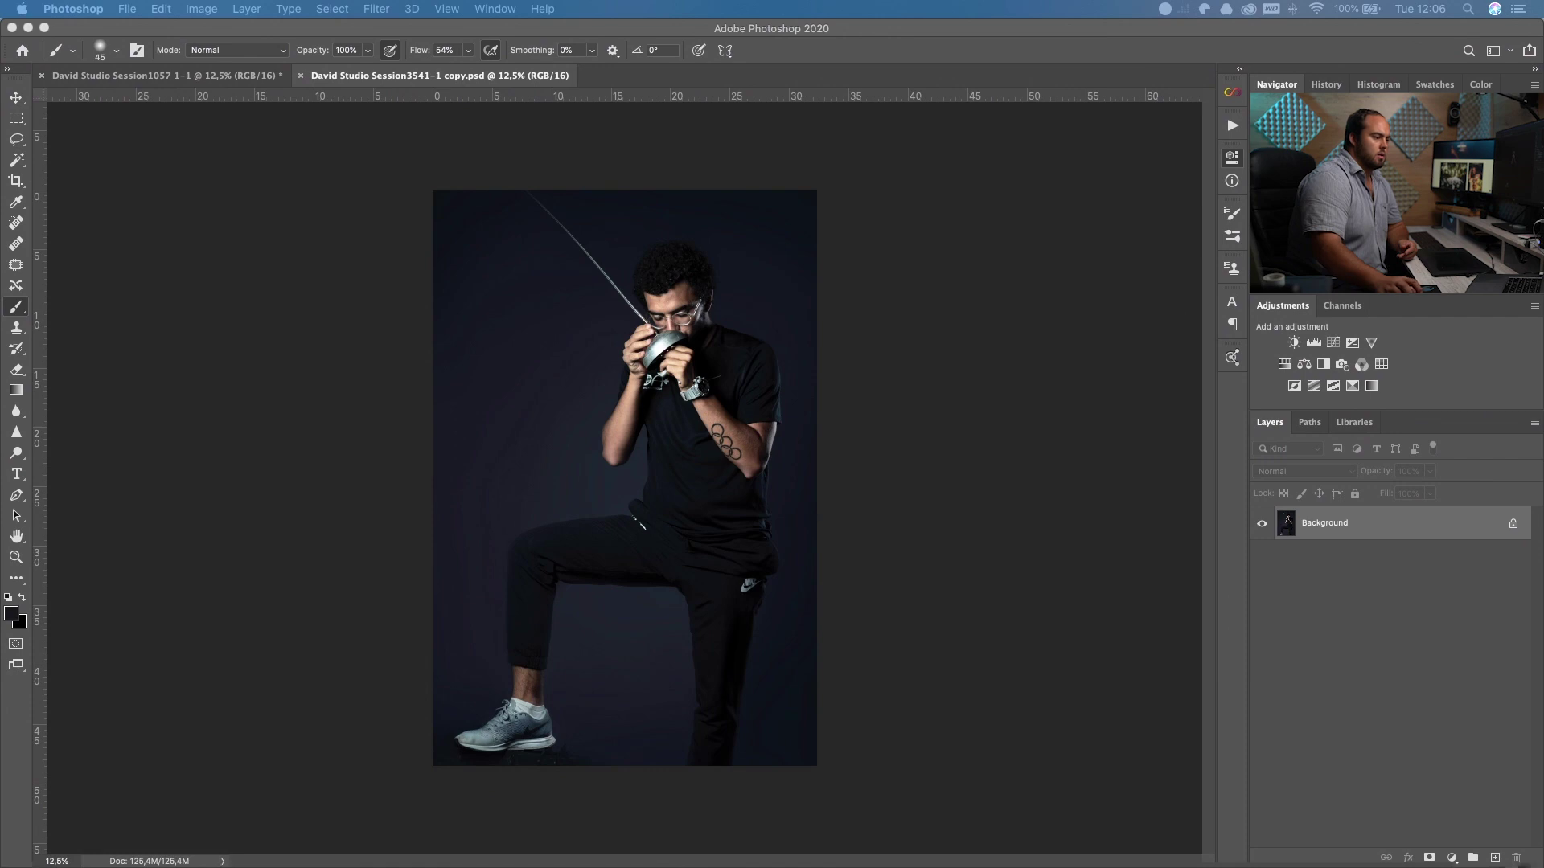
drag(1542, 643, 599, 384)
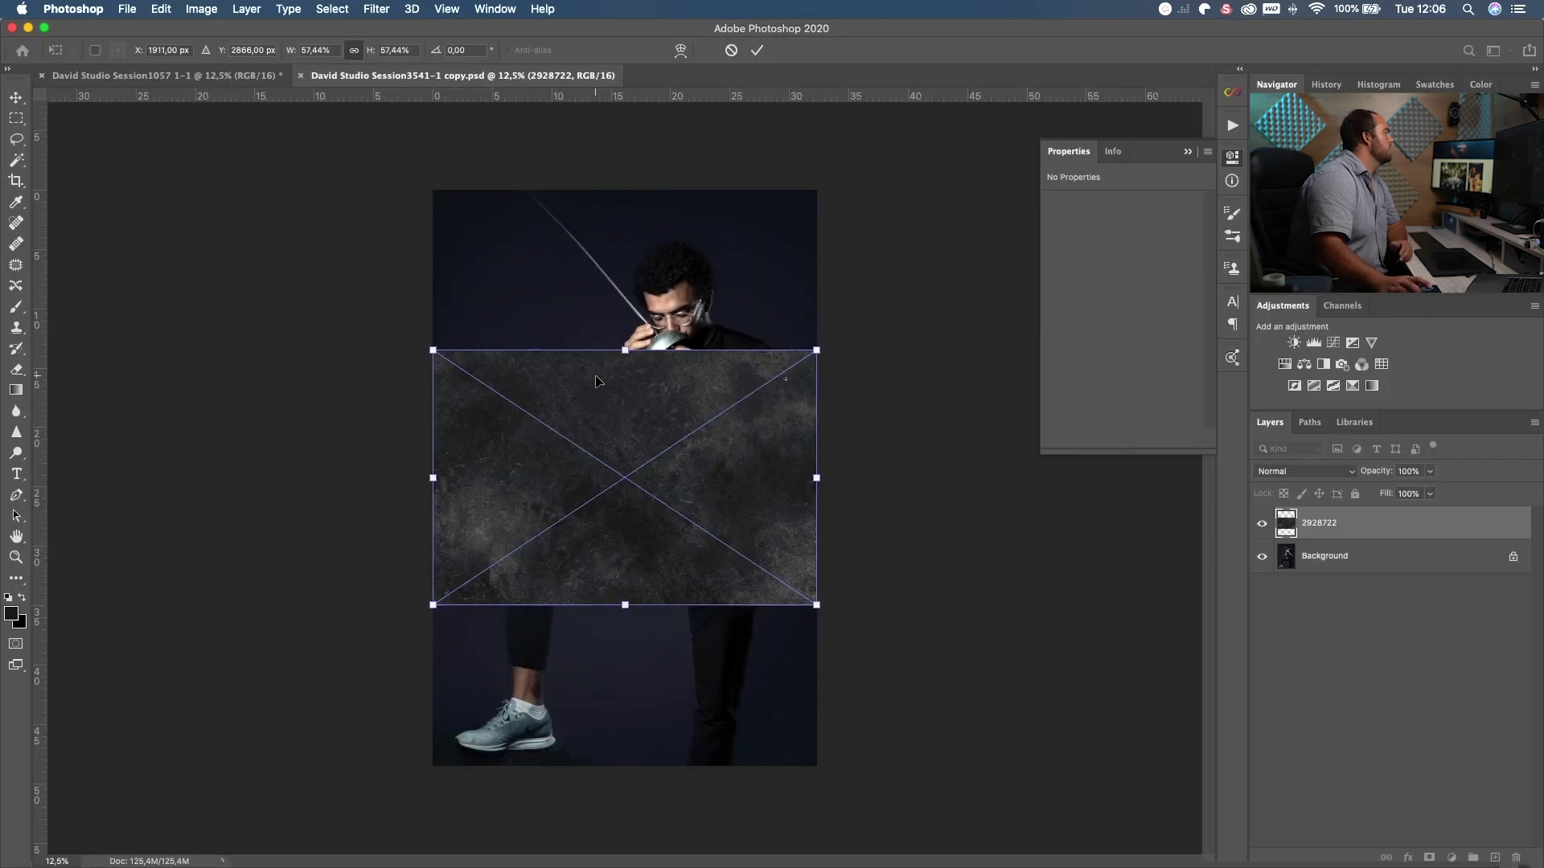
drag(434, 351, 173, 176)
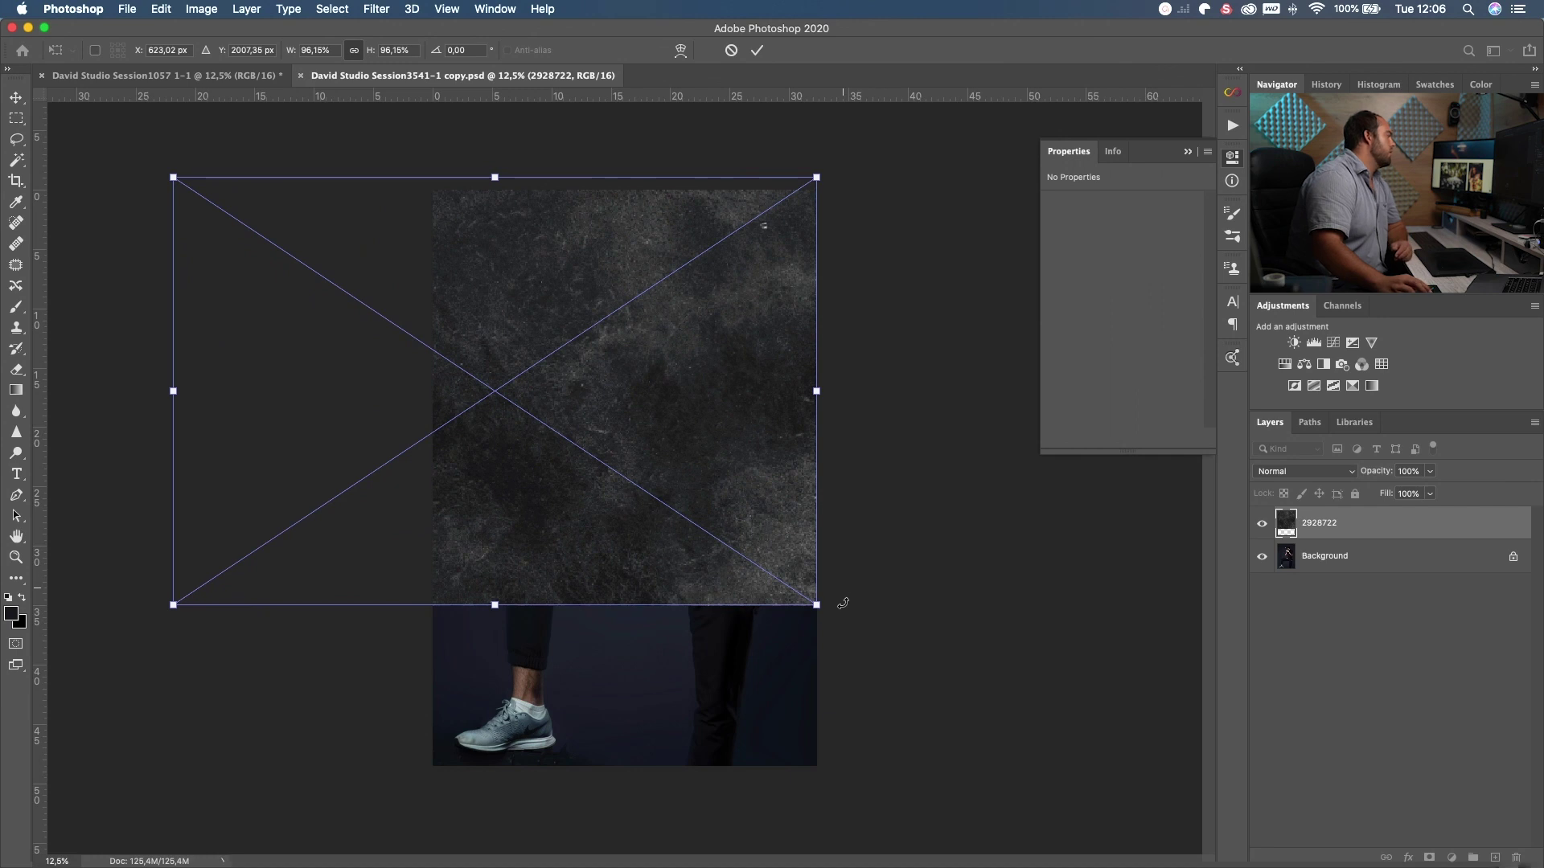
drag(814, 601, 1049, 808)
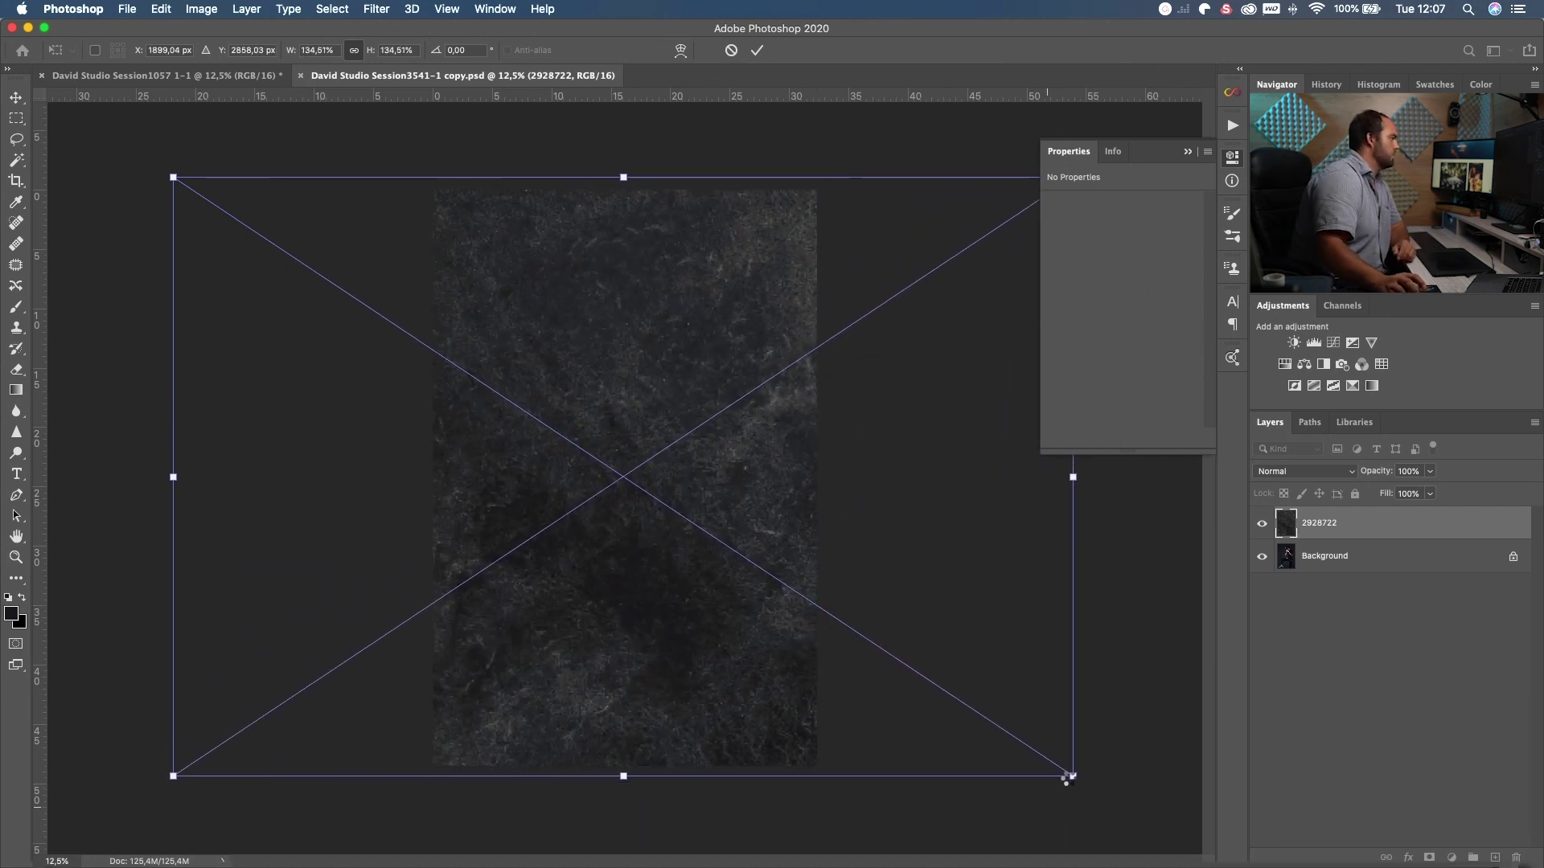
key(Return)
Hide the texture layer and select the fencer on the Background layer with the Object Selection Tool in Rectangle mode
click(1261, 530)
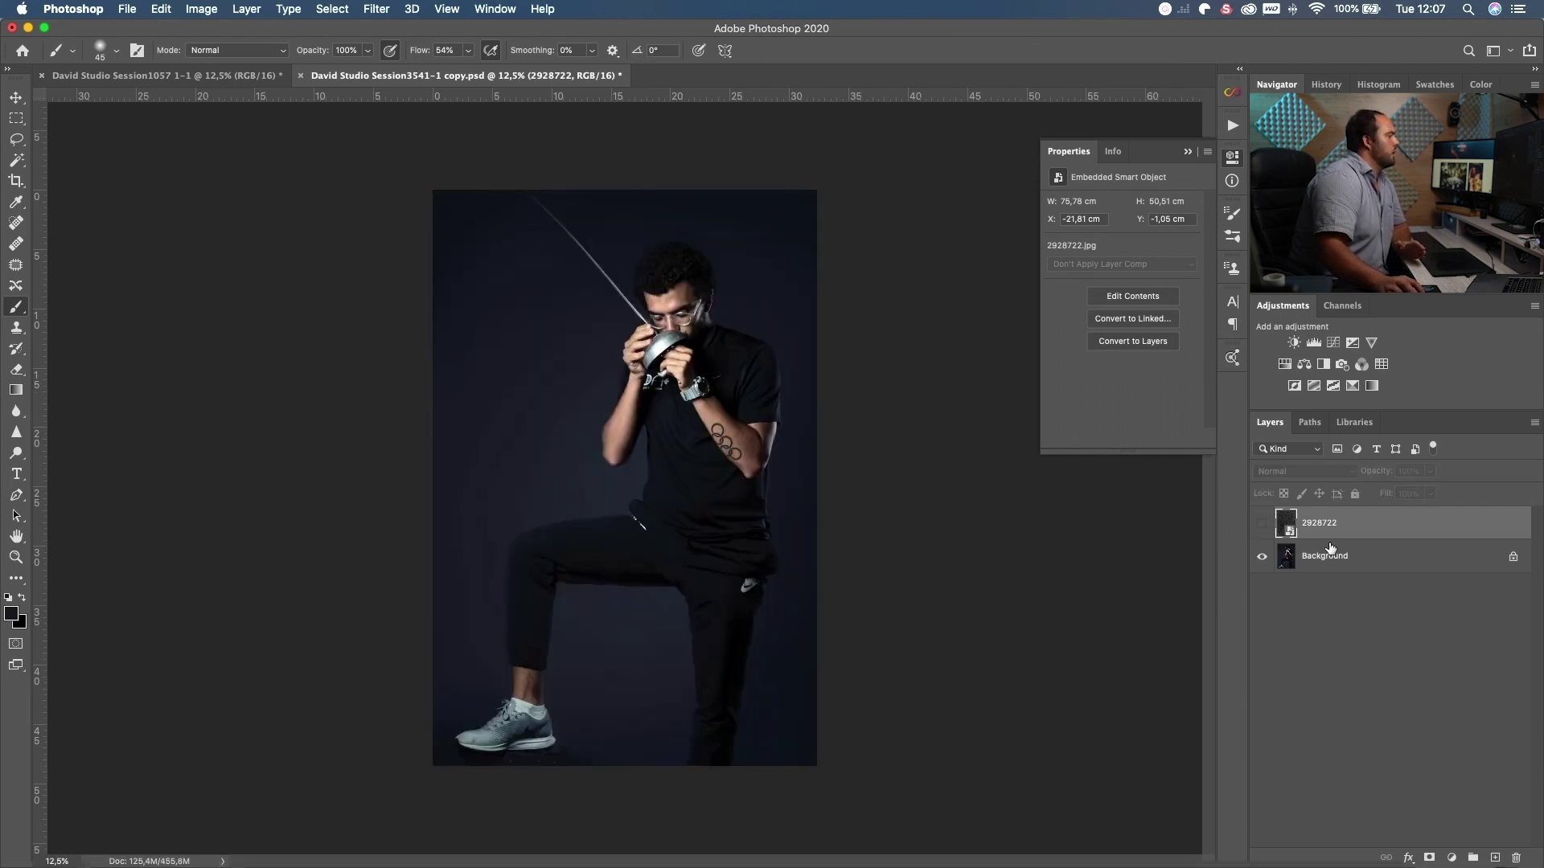
click(1281, 561)
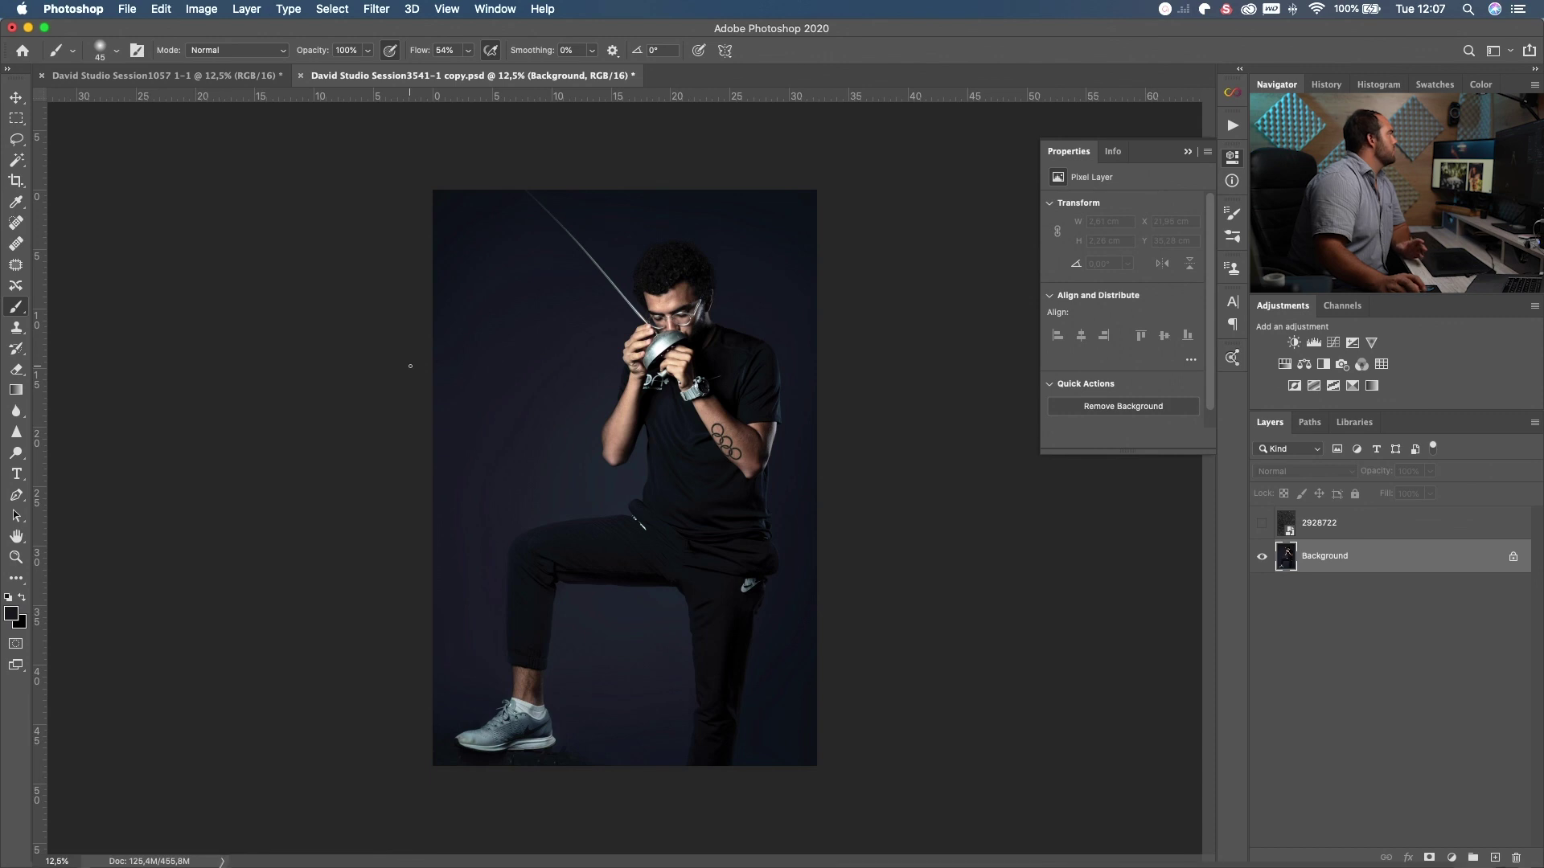
click(21, 586)
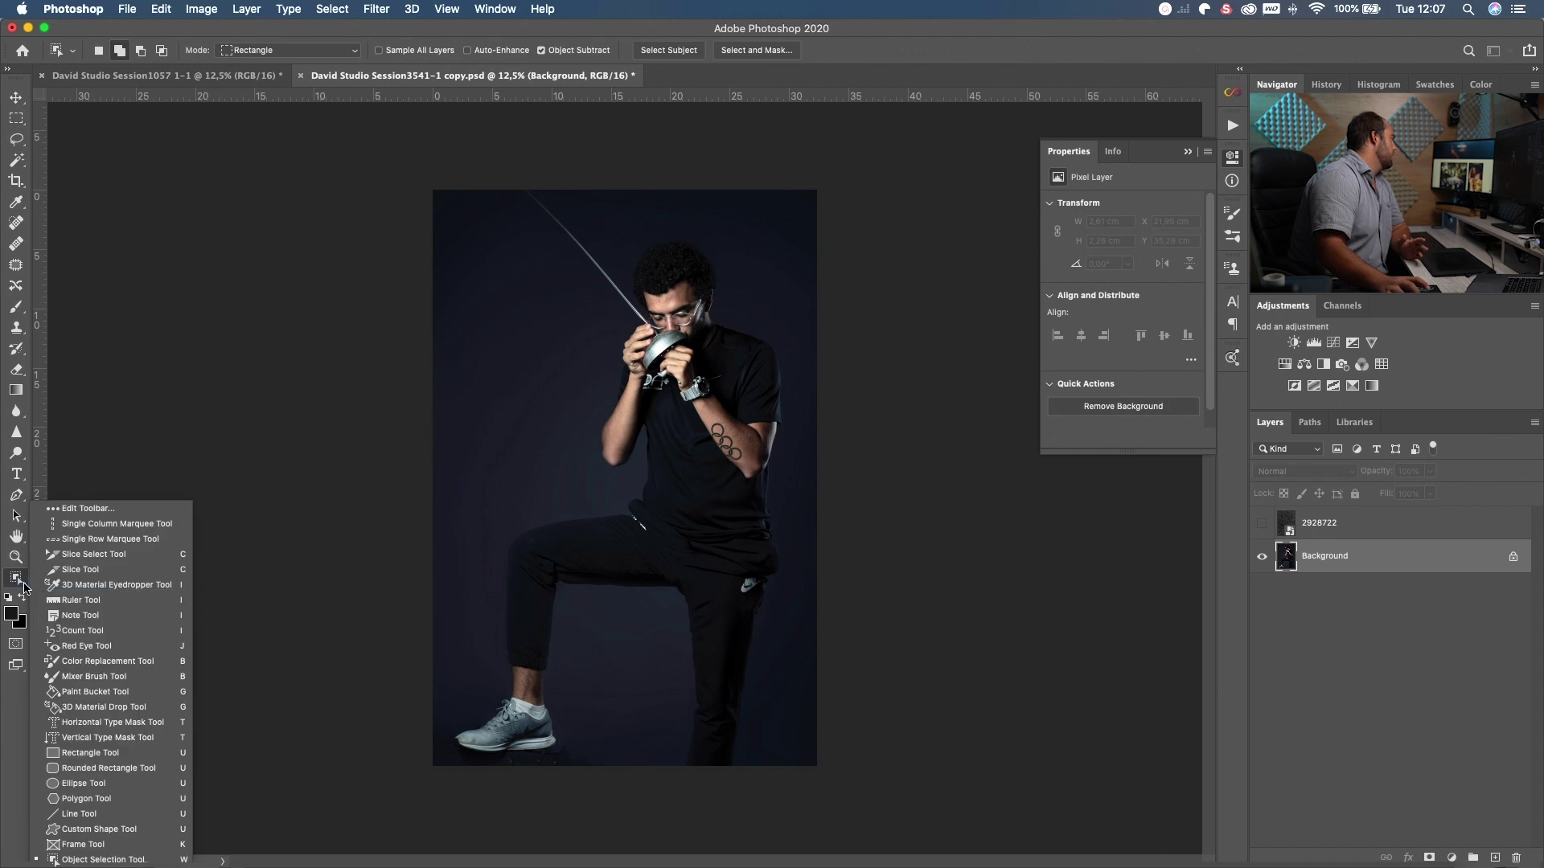
click(95, 860)
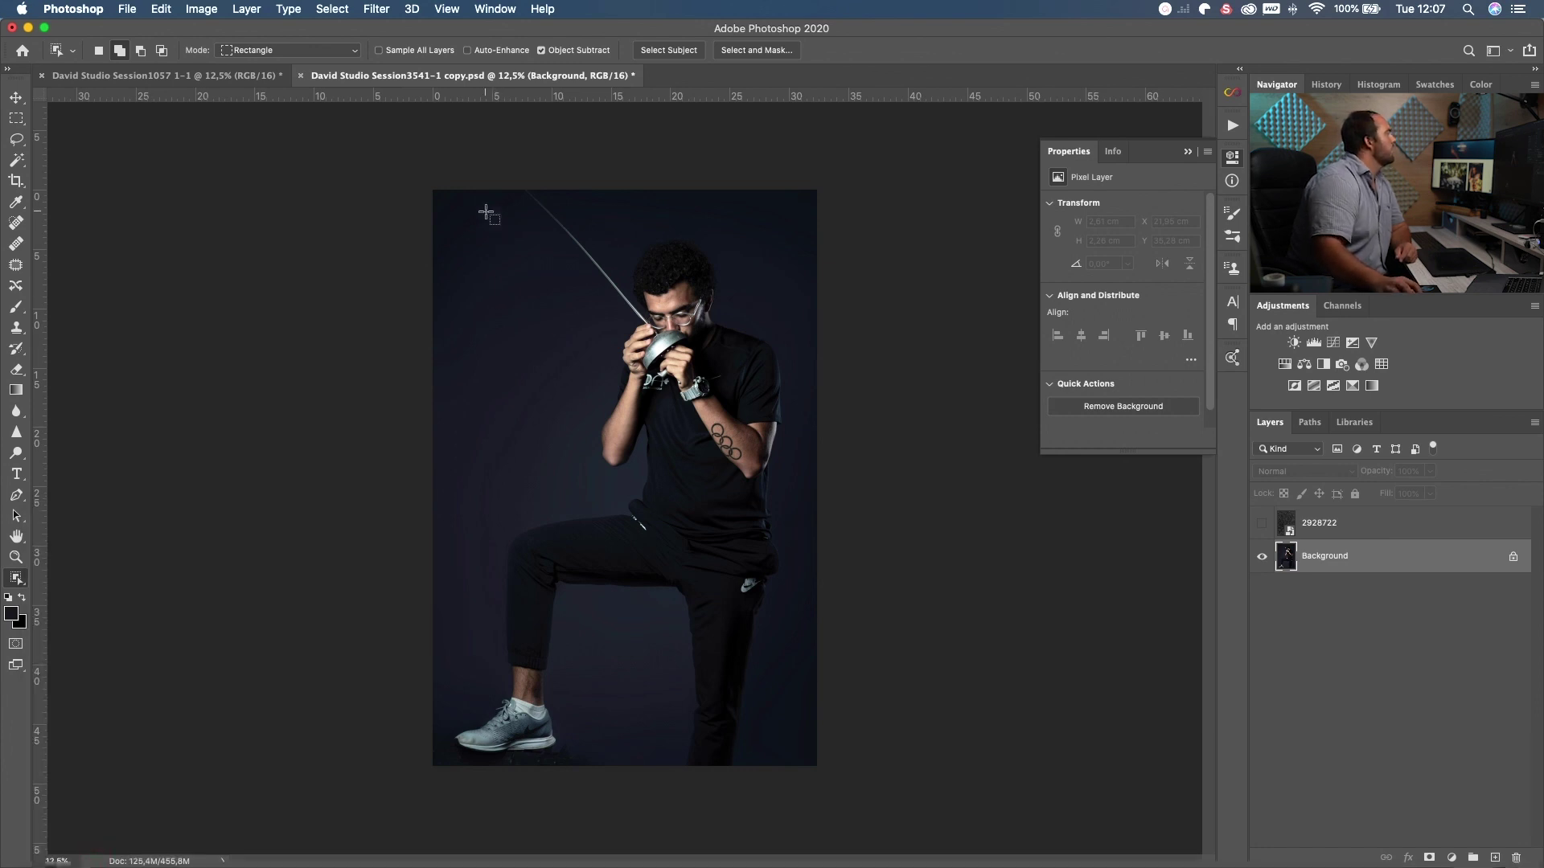
drag(465, 194, 792, 799)
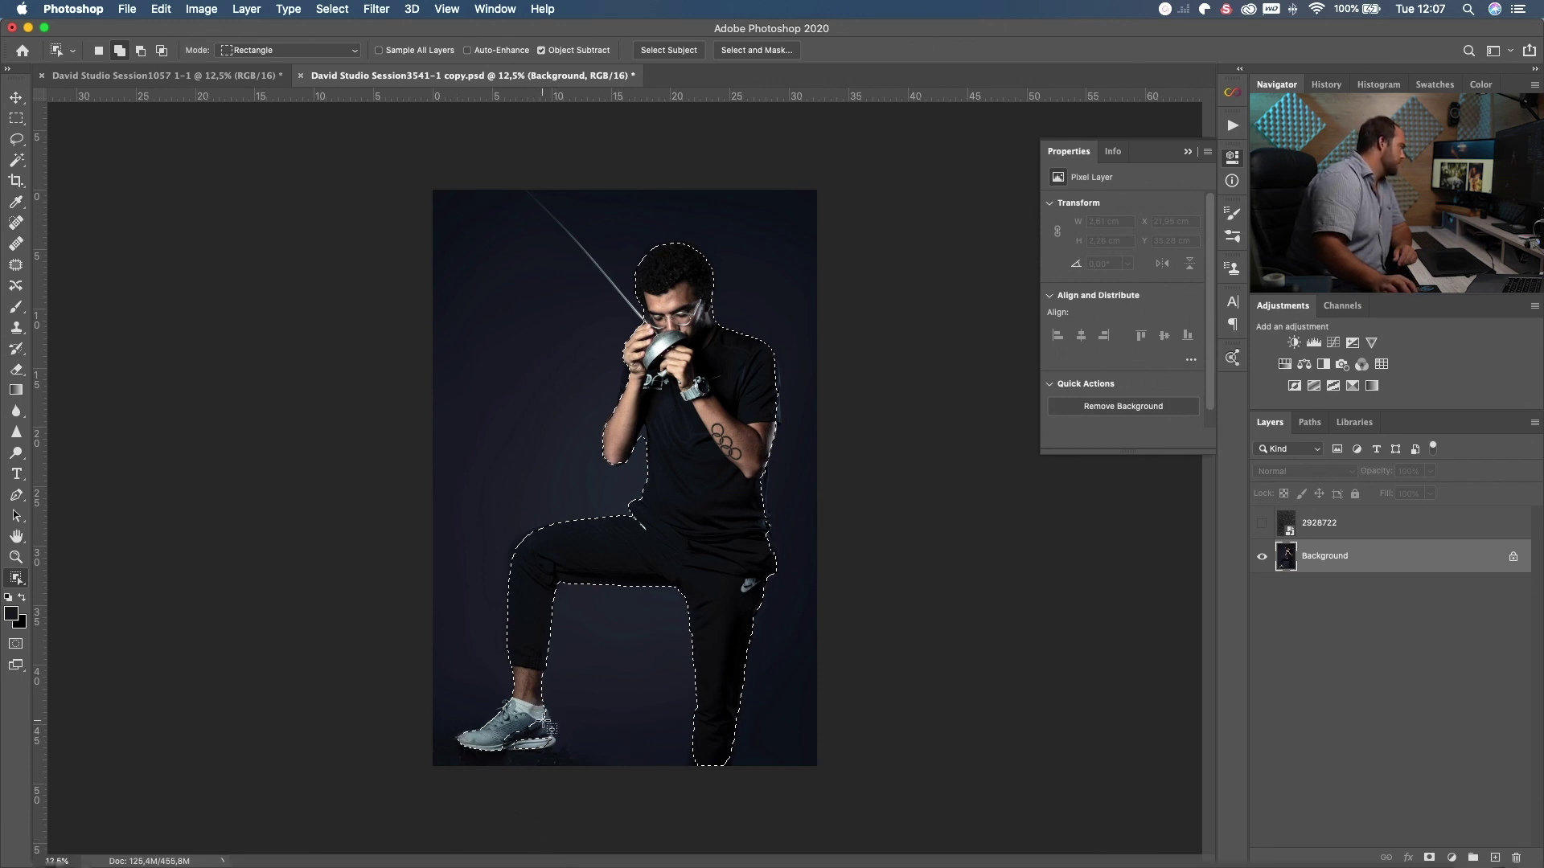
Add the front shoe, the block beneath it and the sword blade to the selection
drag(529, 712, 554, 758)
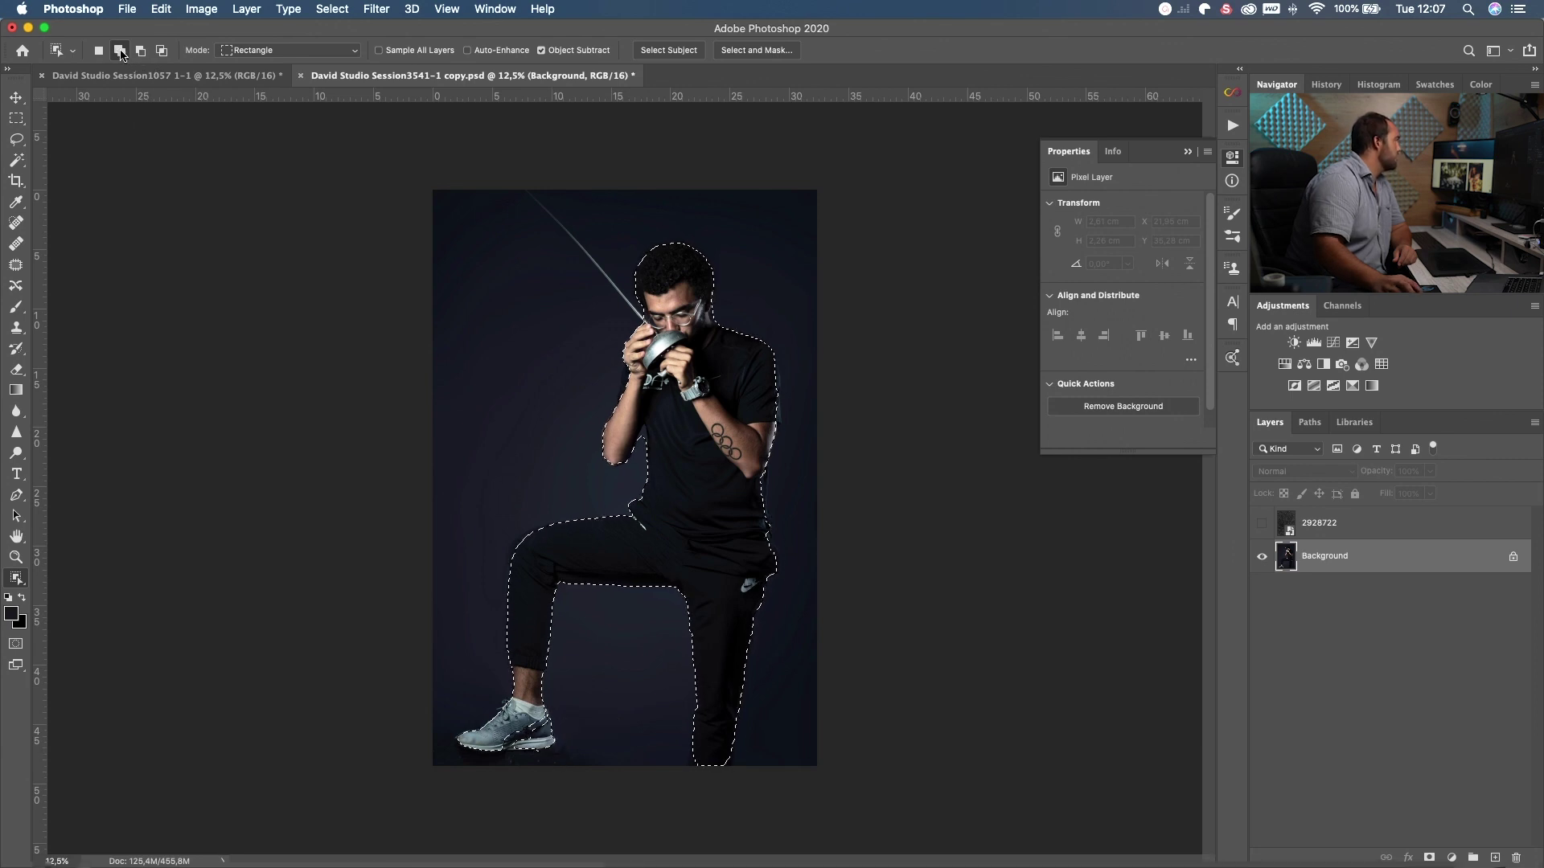
drag(436, 676, 587, 836)
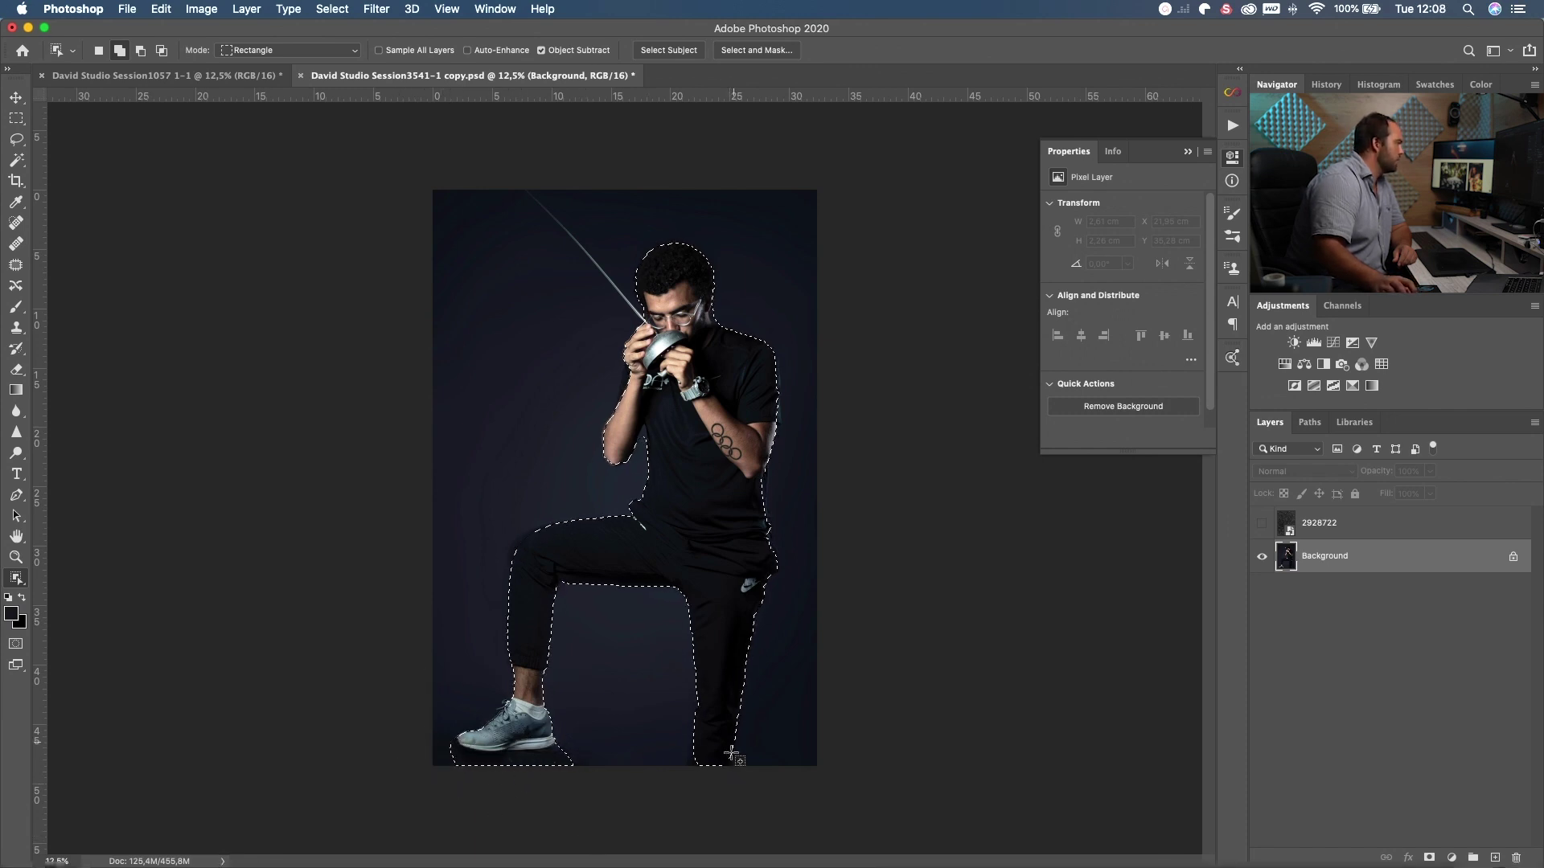
drag(498, 175, 664, 351)
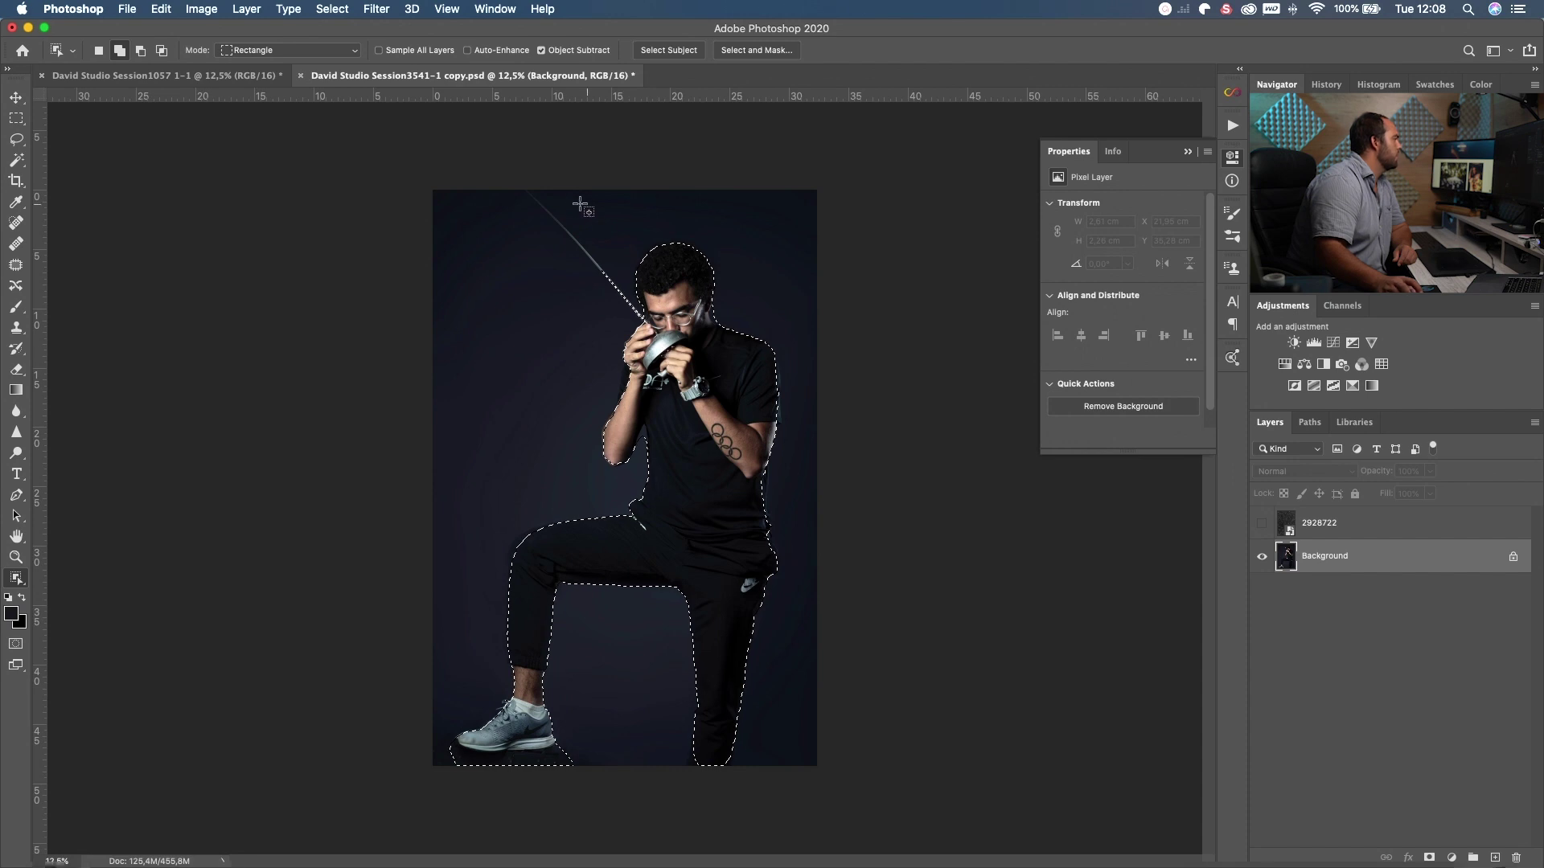
In Select and Mask, refine the sword edge and paint the rest of the block under the shoe into the selection with a 150 px brush
click(751, 52)
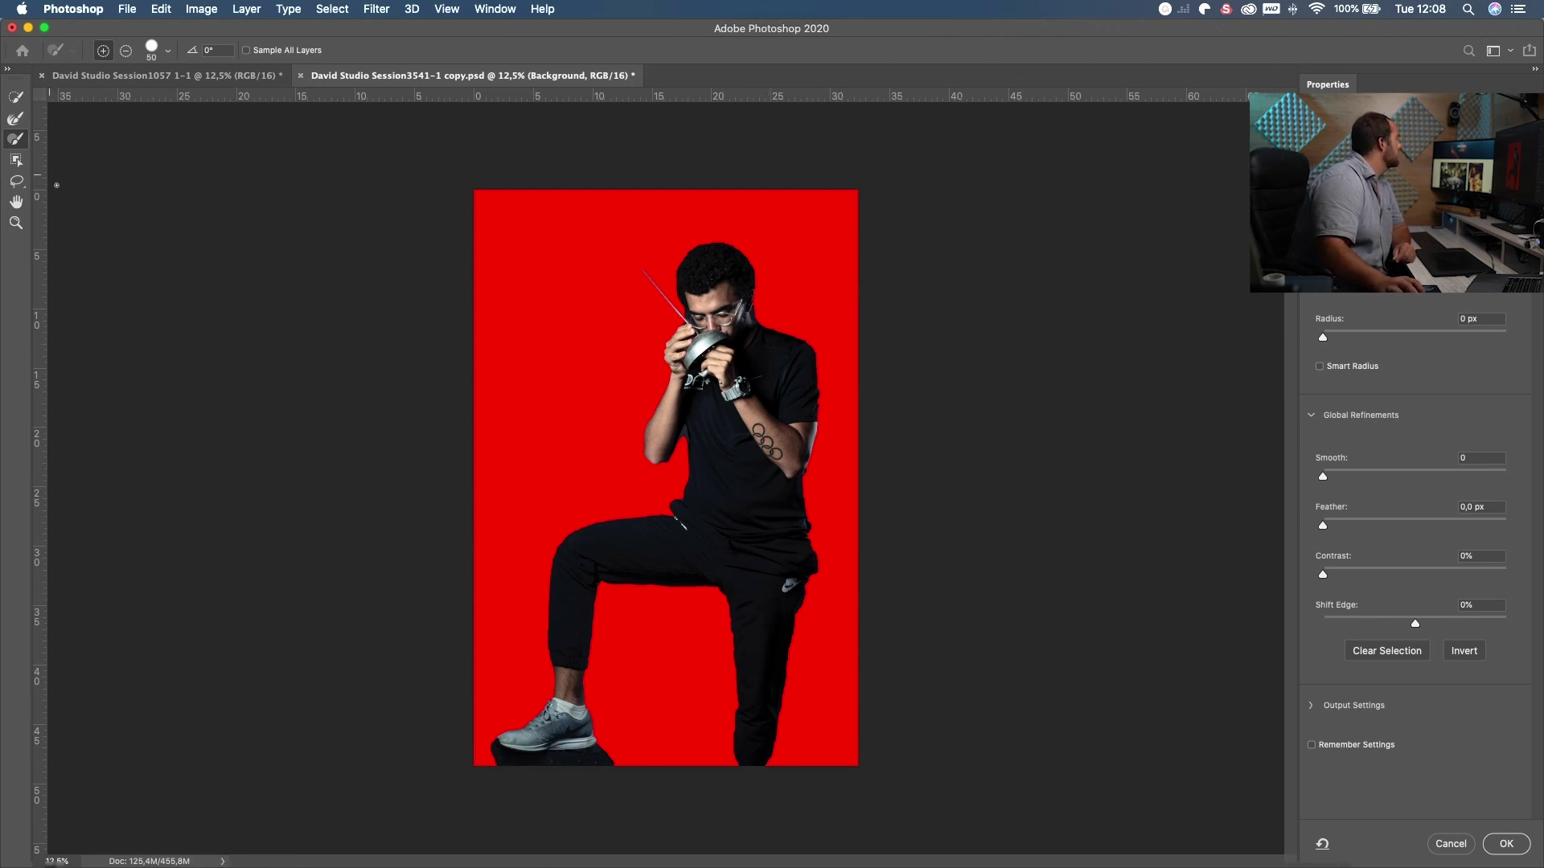
click(16, 121)
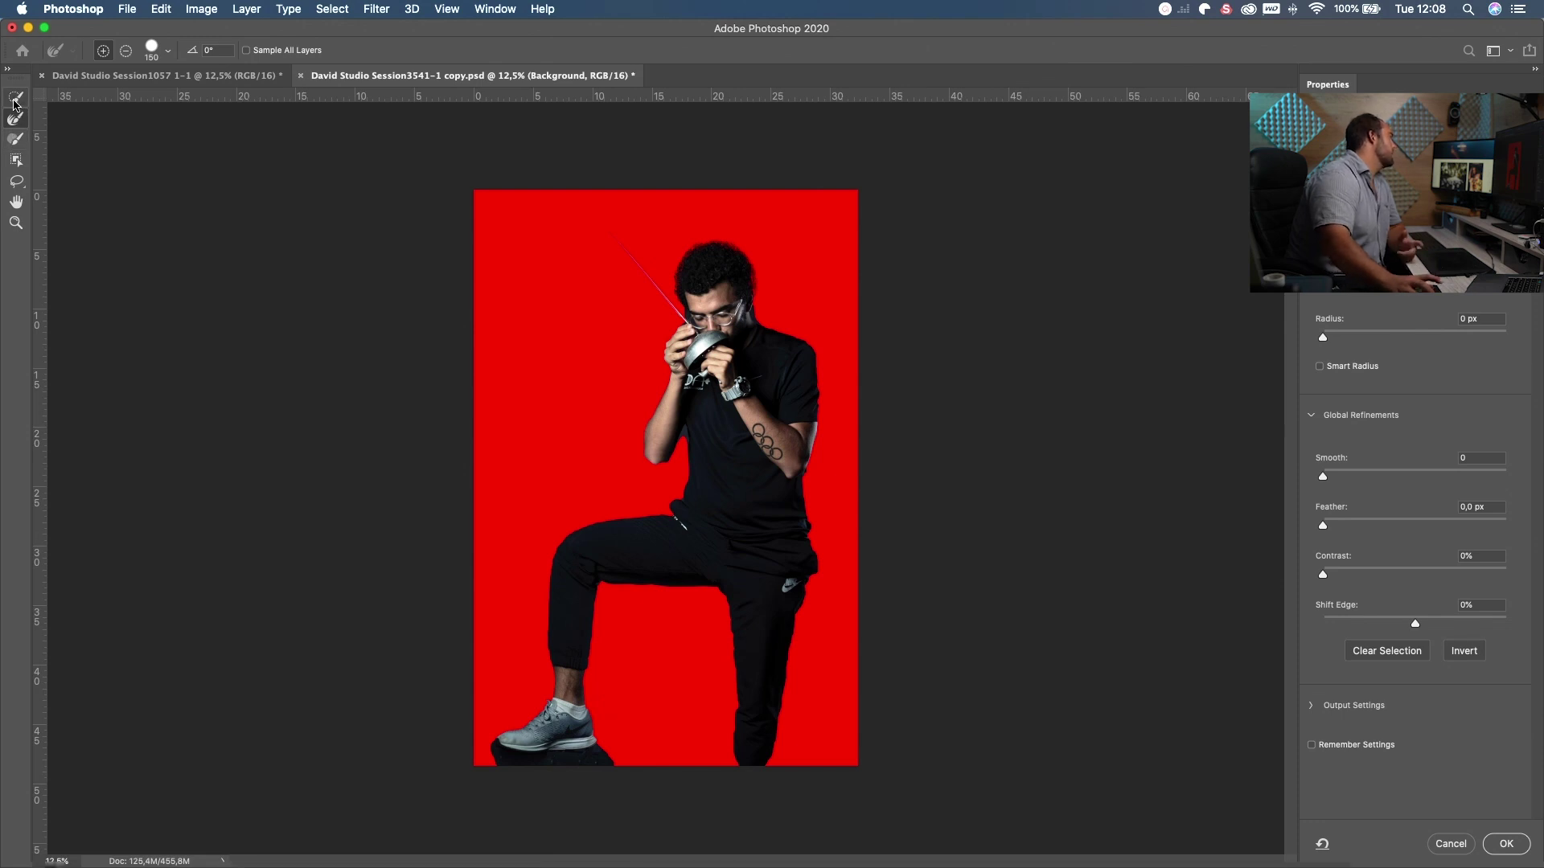
click(16, 146)
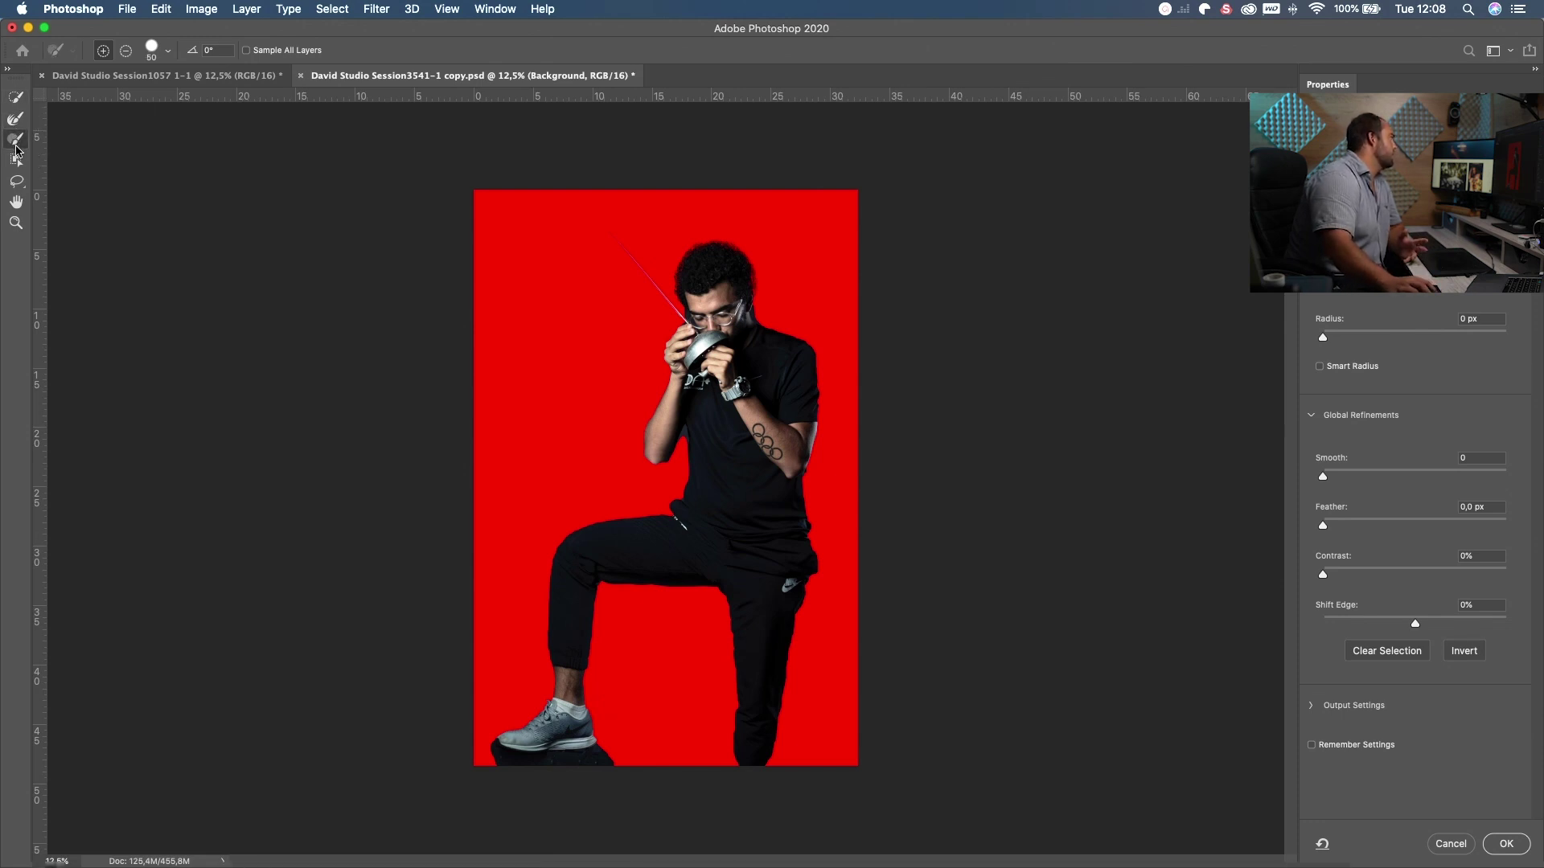
key(bracketright)
key(bracketright)
key(bracketright)
key(bracketright)
key(bracketright)
key(bracketright)
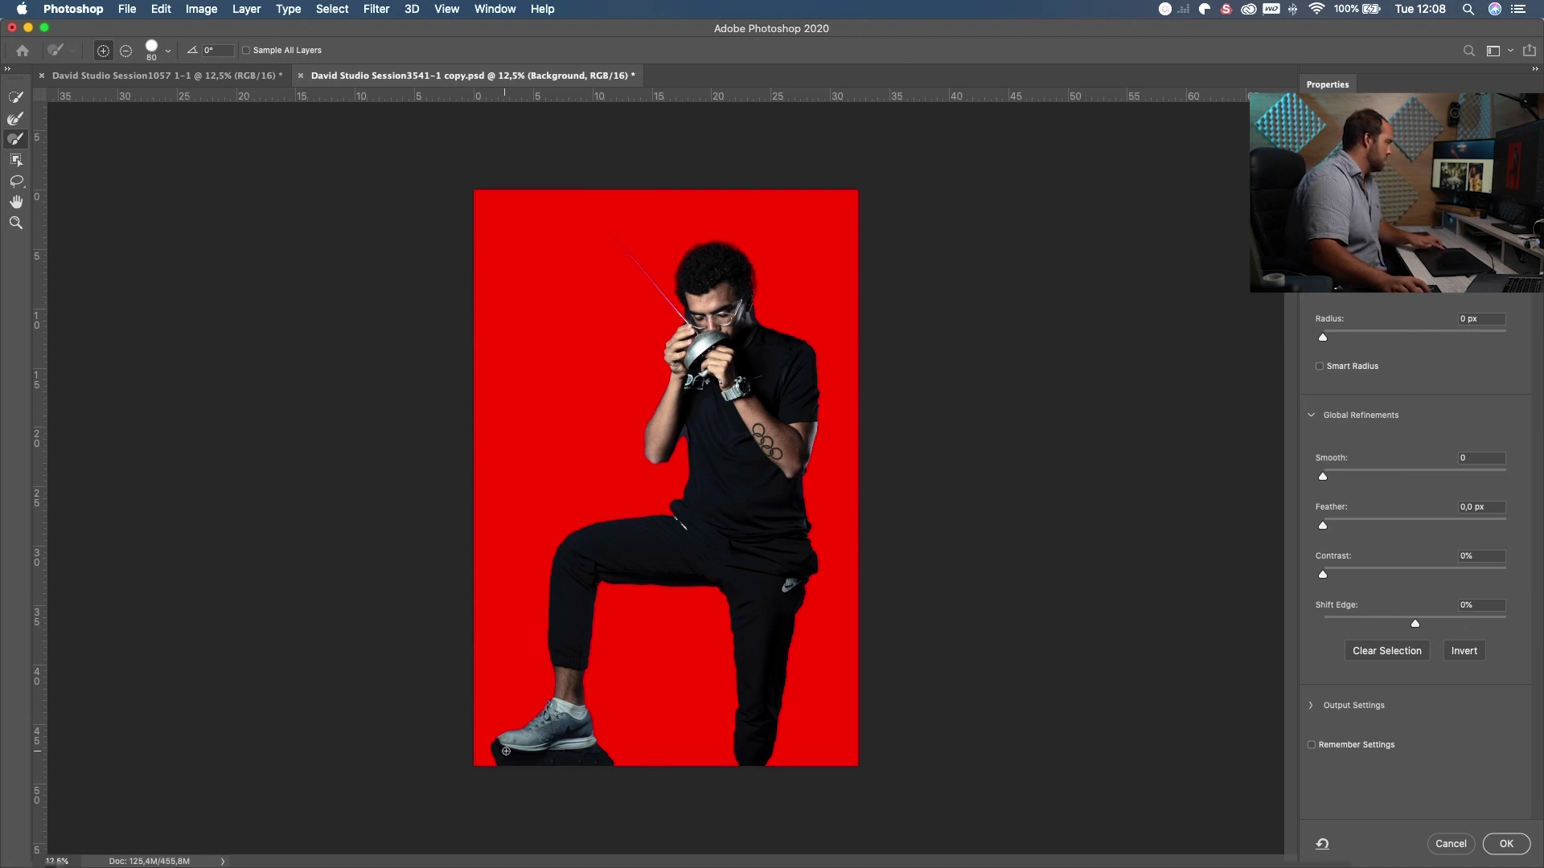
mouse_move(498, 745)
mouse_down()
mouse_move(451, 752)
mouse_move(514, 755)
mouse_up()
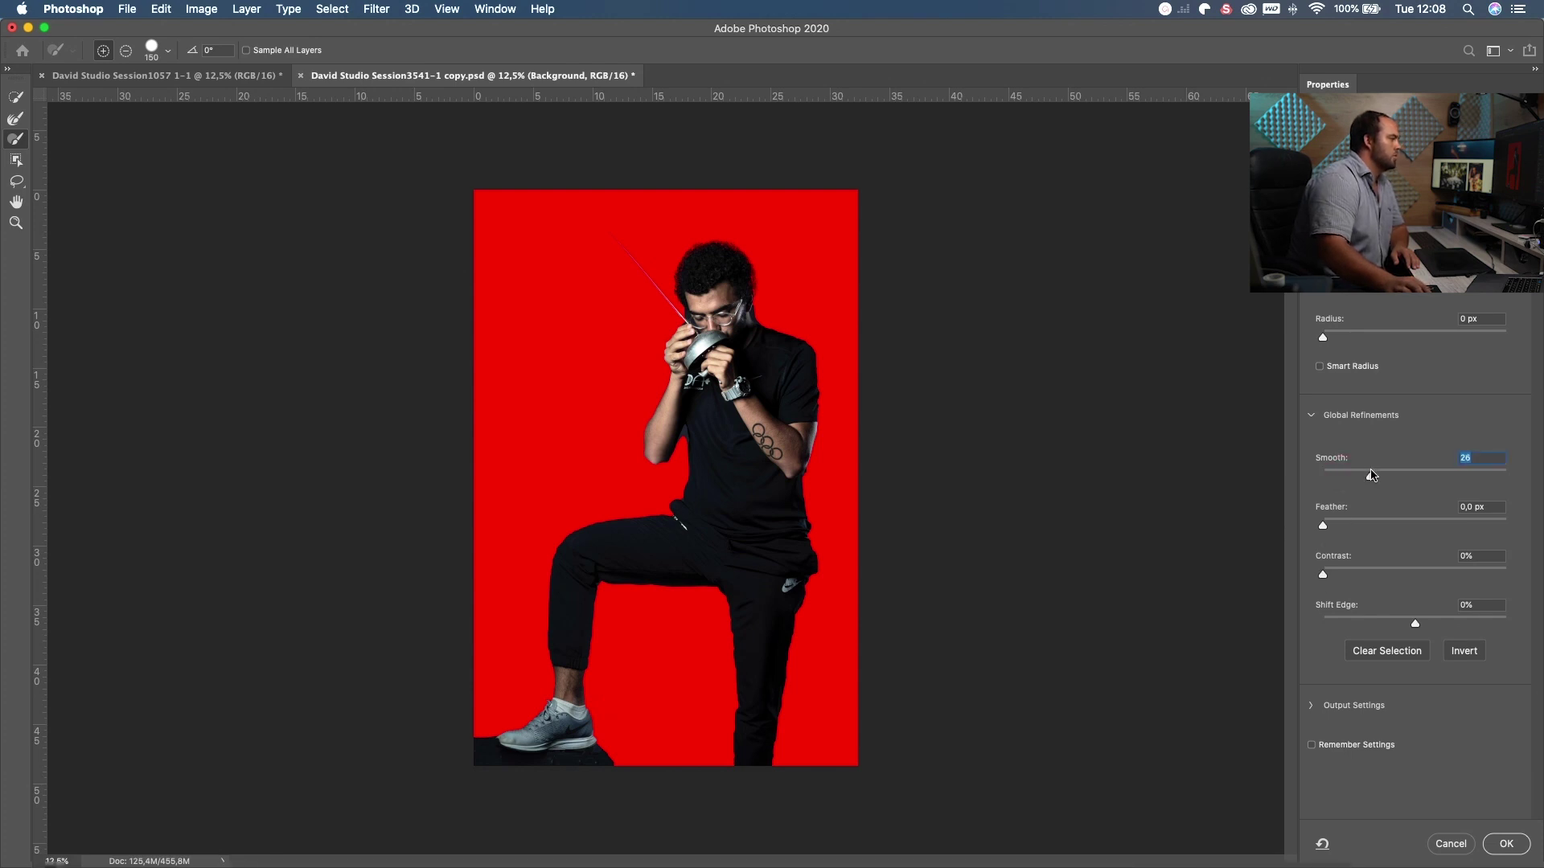
Apply global refinements of Smooth 25, Feather 2.6 px and Contrast 9% to the selection
drag(1323, 525, 1328, 527)
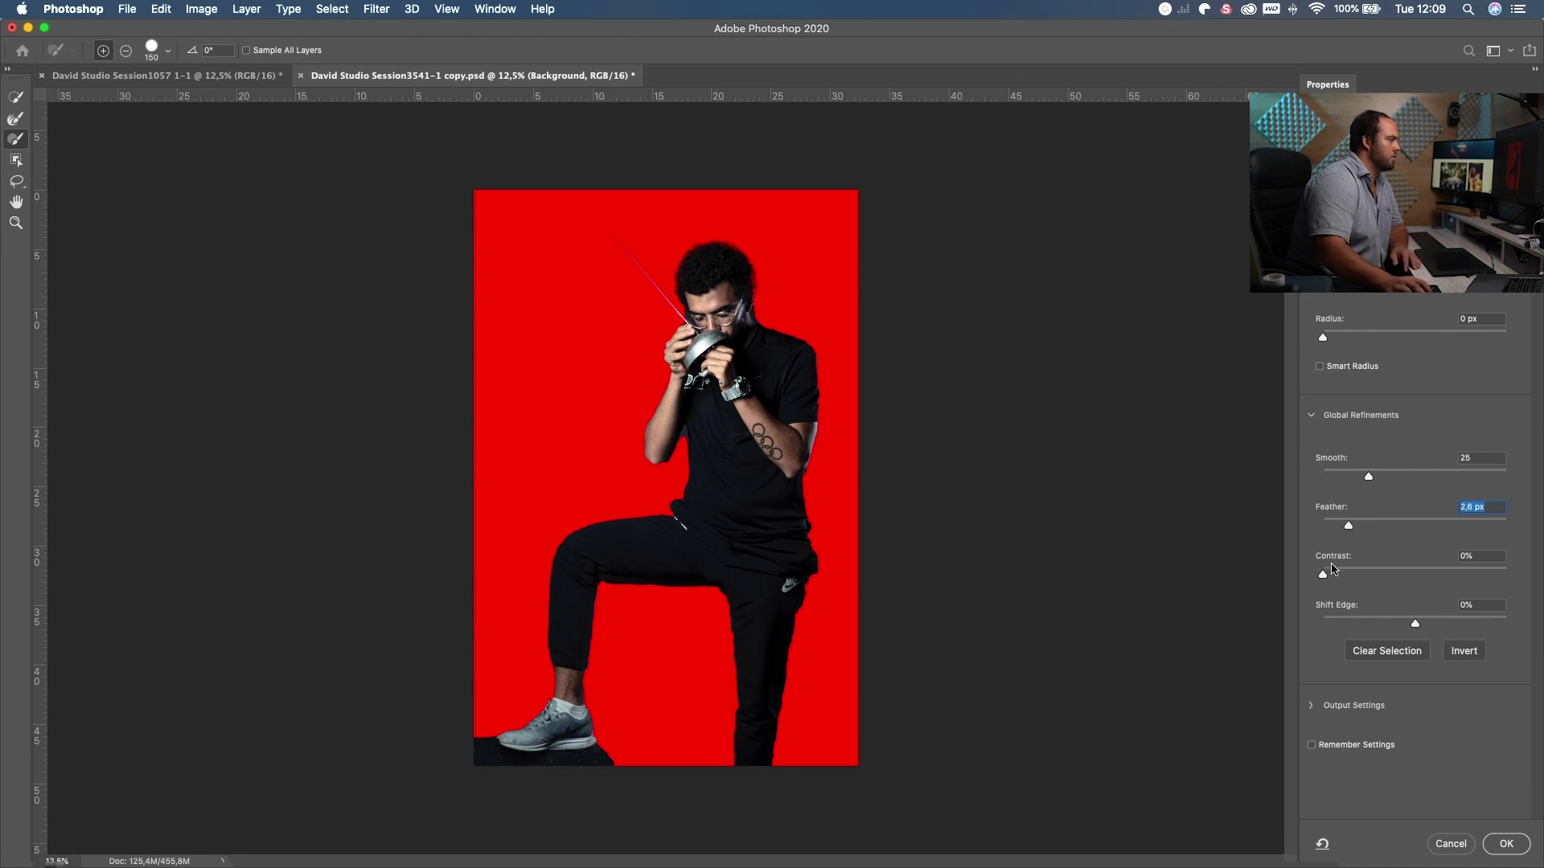
drag(1325, 577, 1336, 576)
drag(1342, 576, 1339, 576)
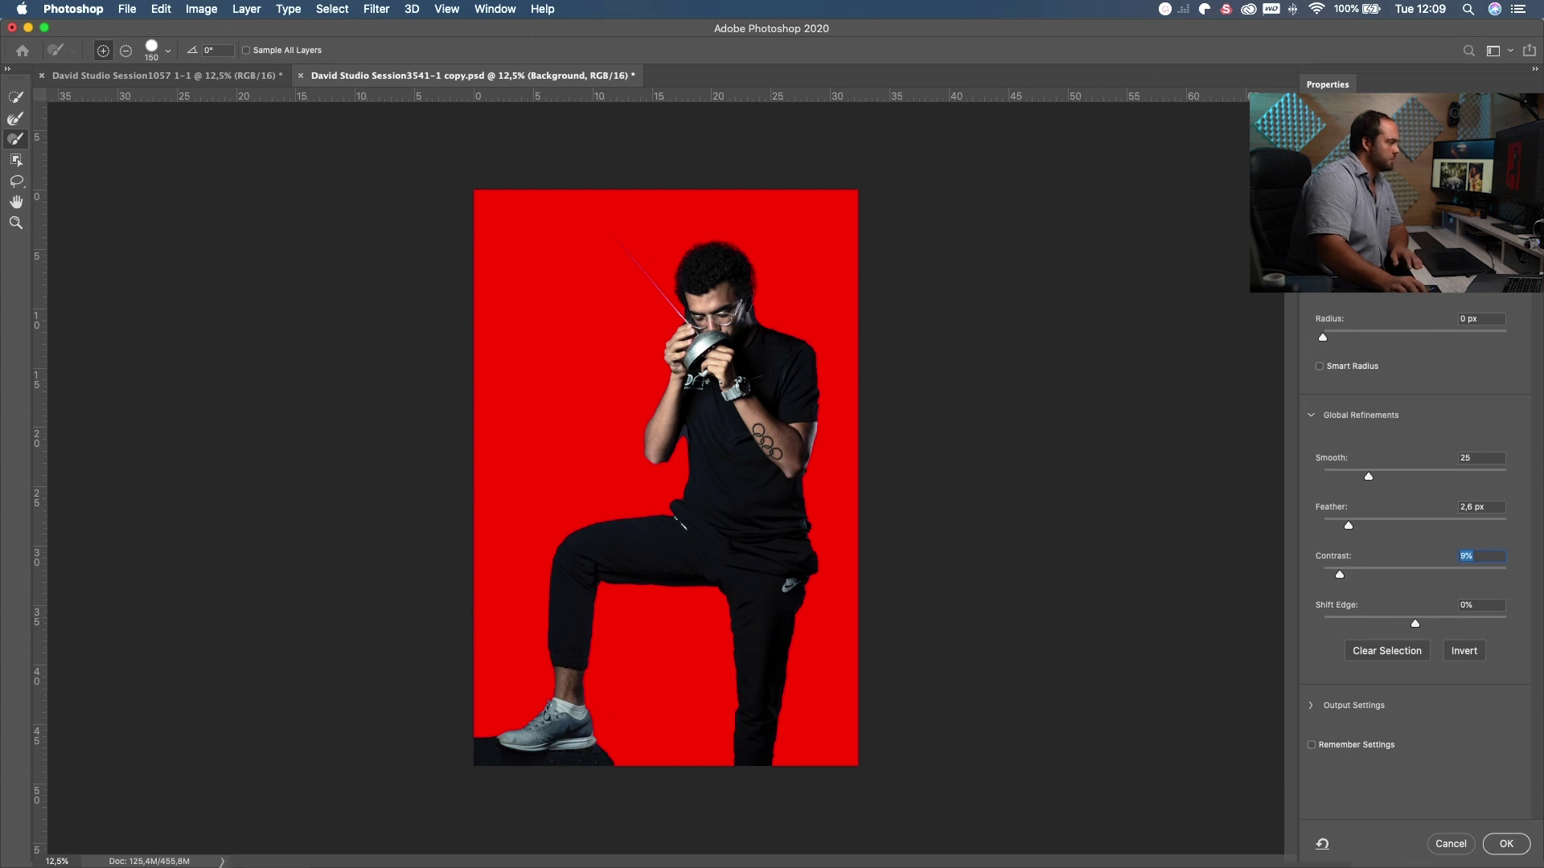
click(1506, 845)
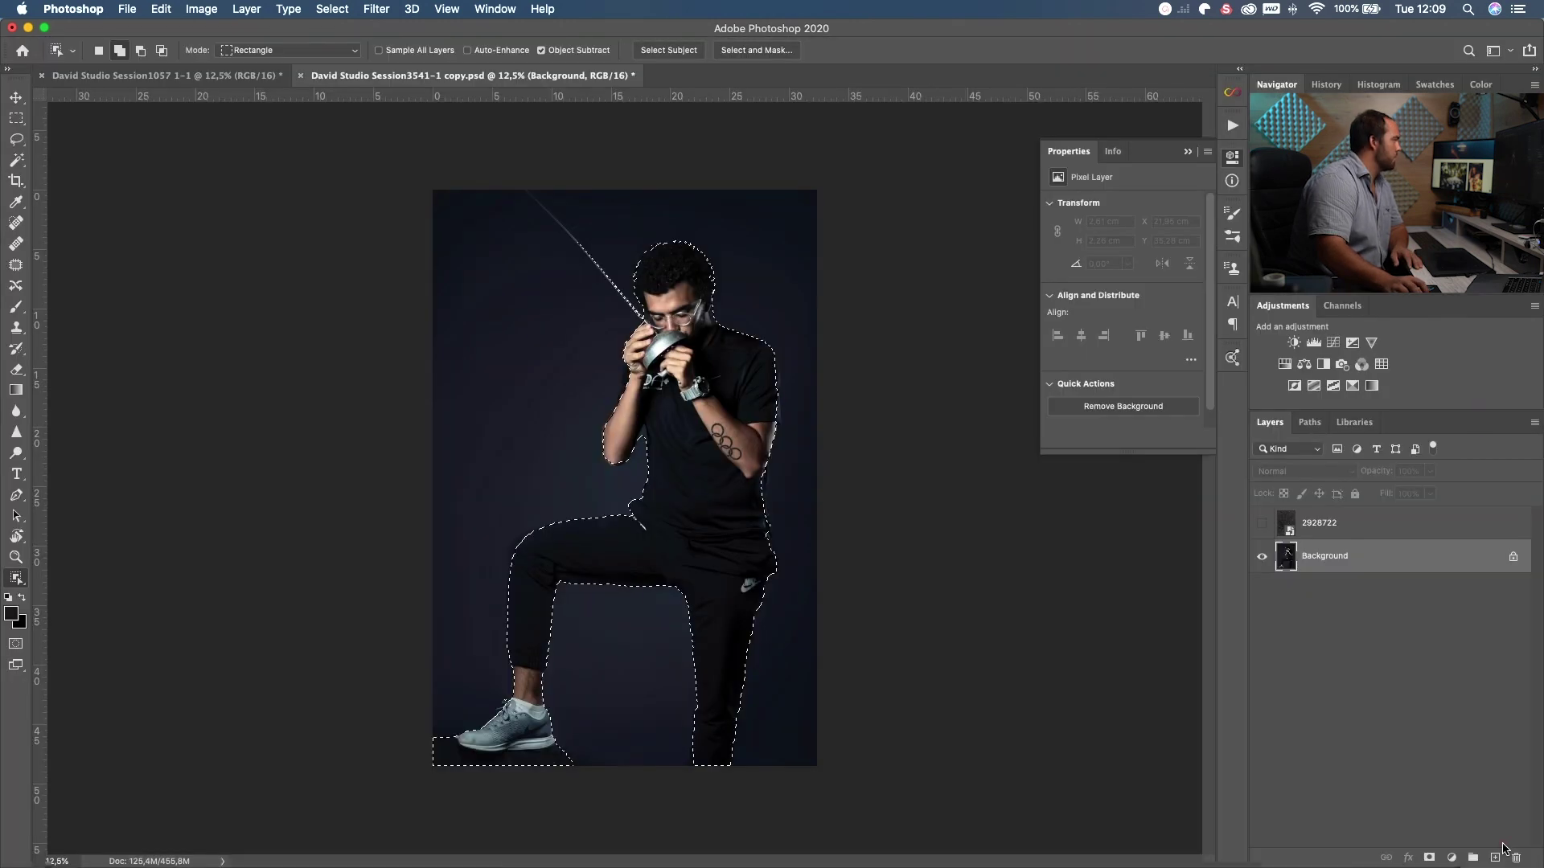
Show the 2928722 texture layer and mask it with the inverse of the fencer selection
click(1334, 527)
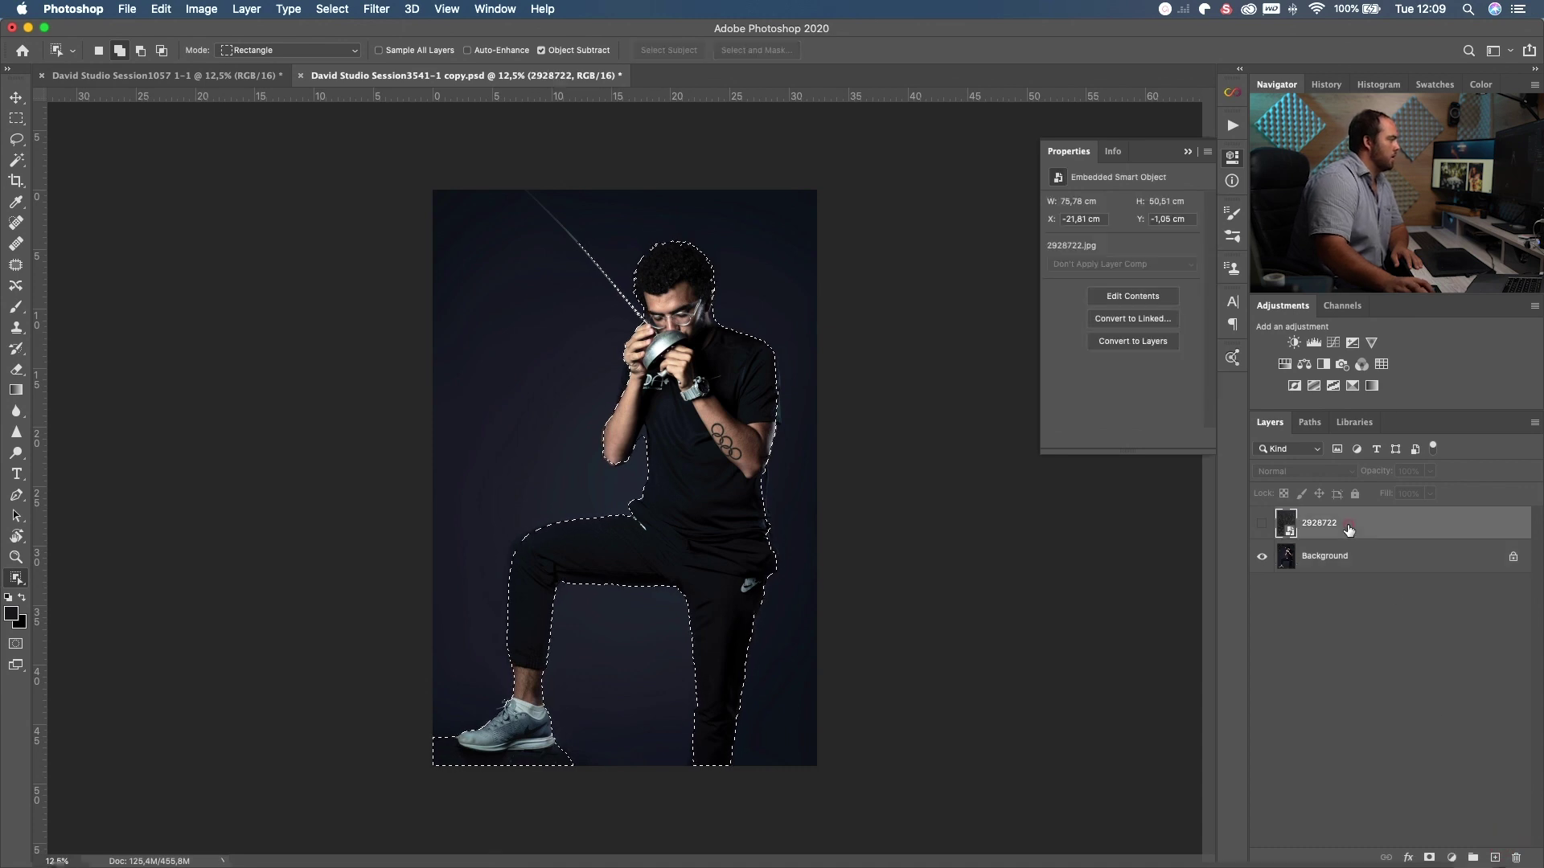
click(1263, 524)
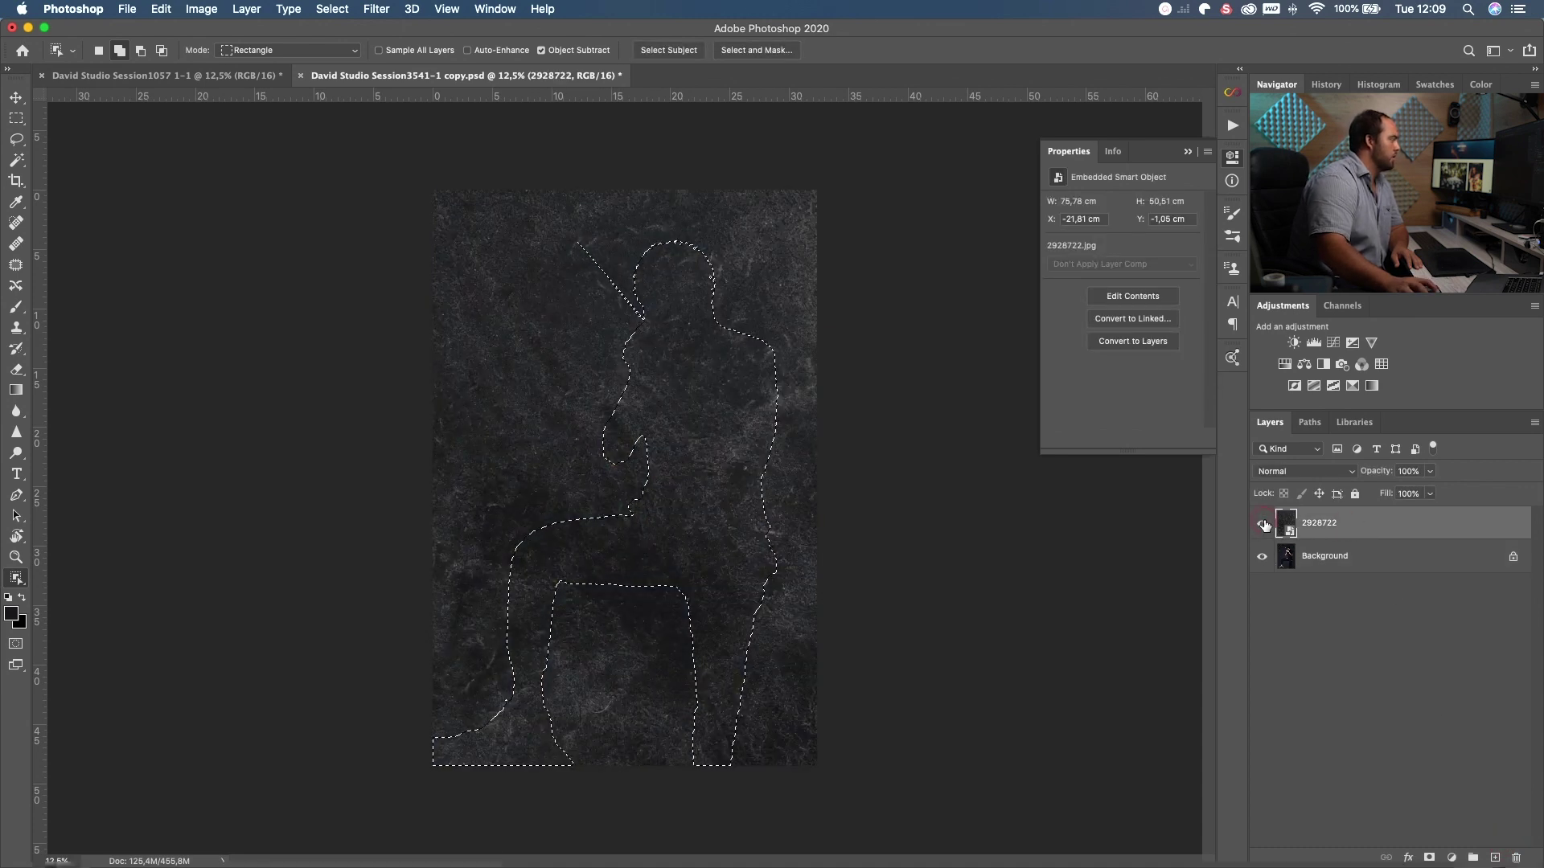
click(1431, 859)
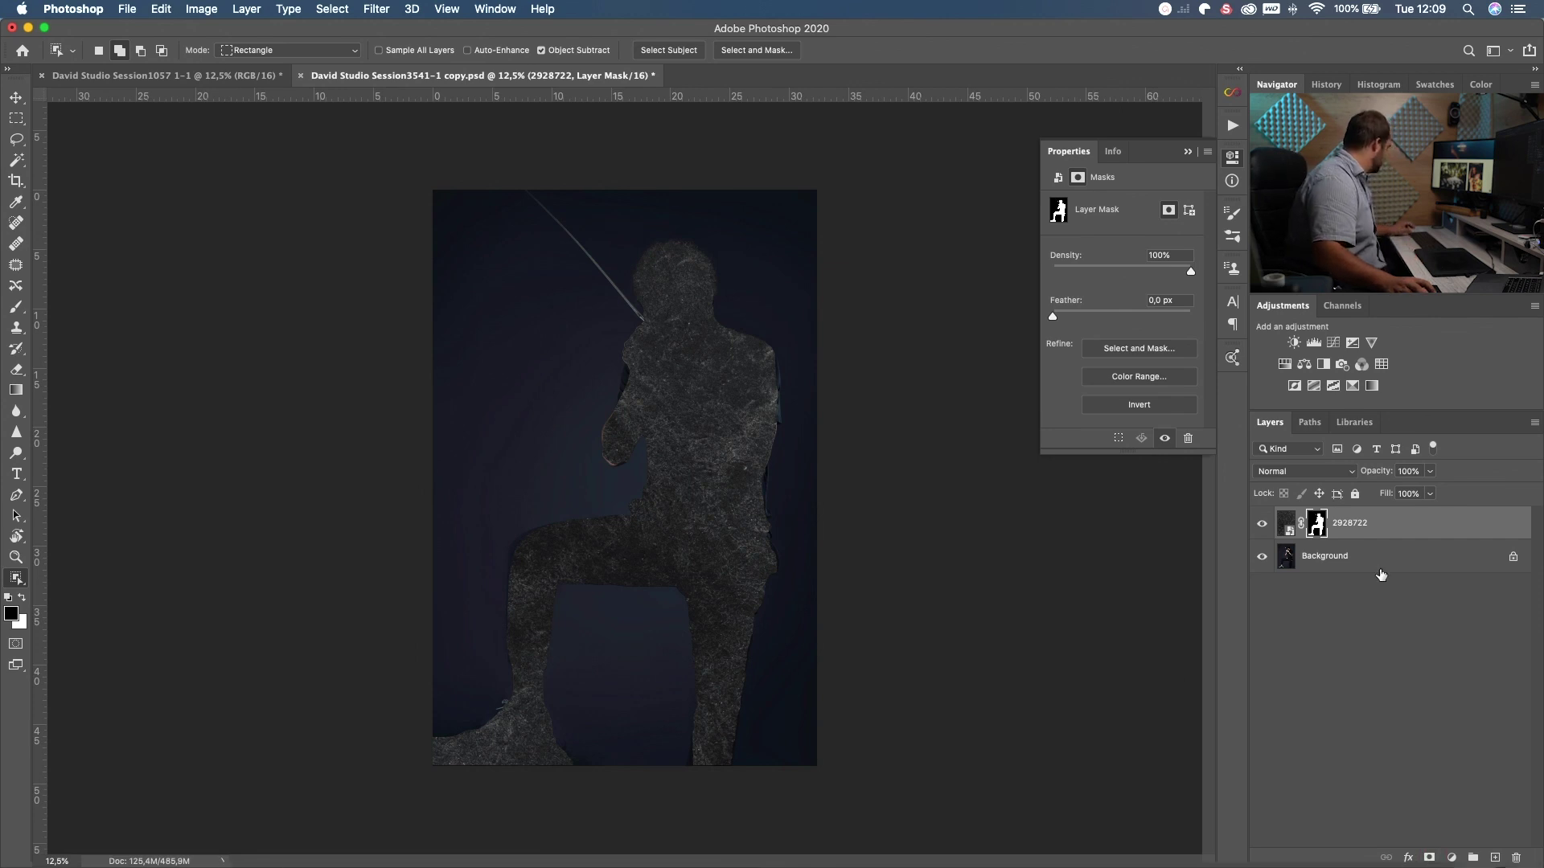
key(super+z)
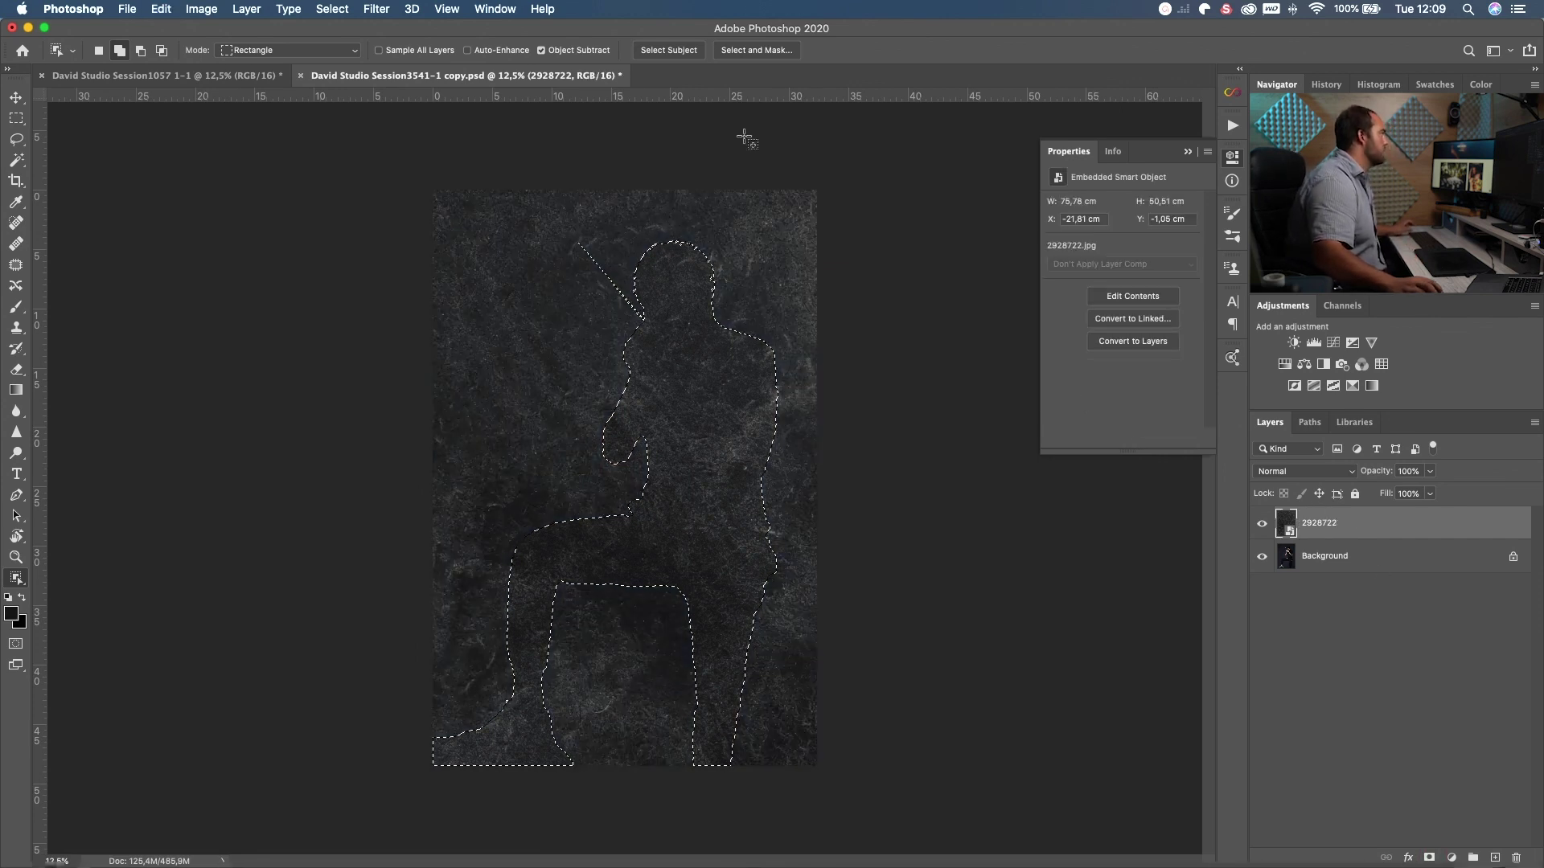
click(332, 9)
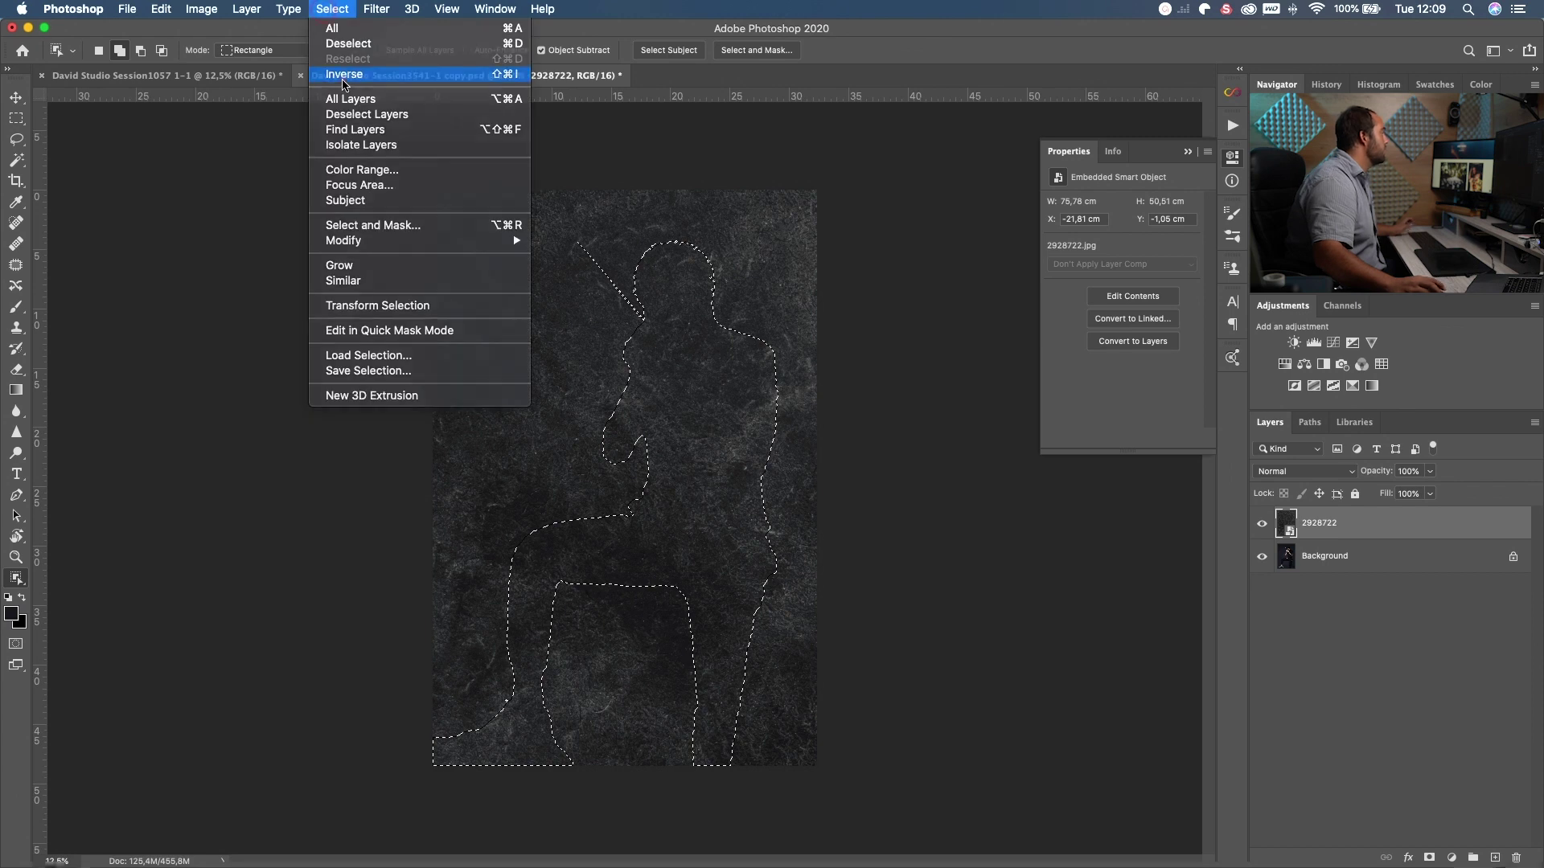
click(345, 70)
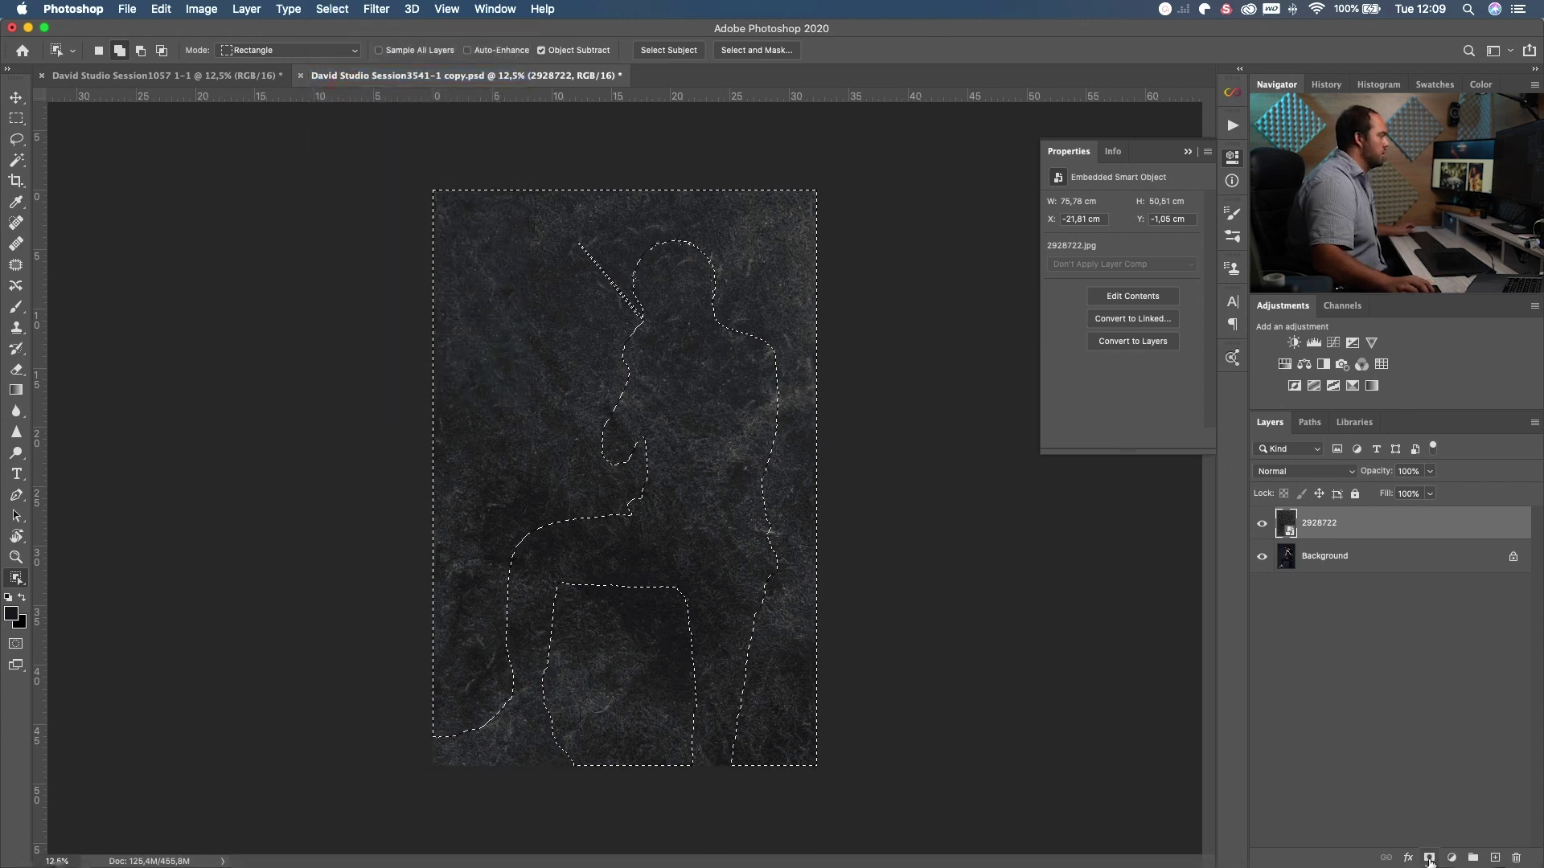
click(1429, 858)
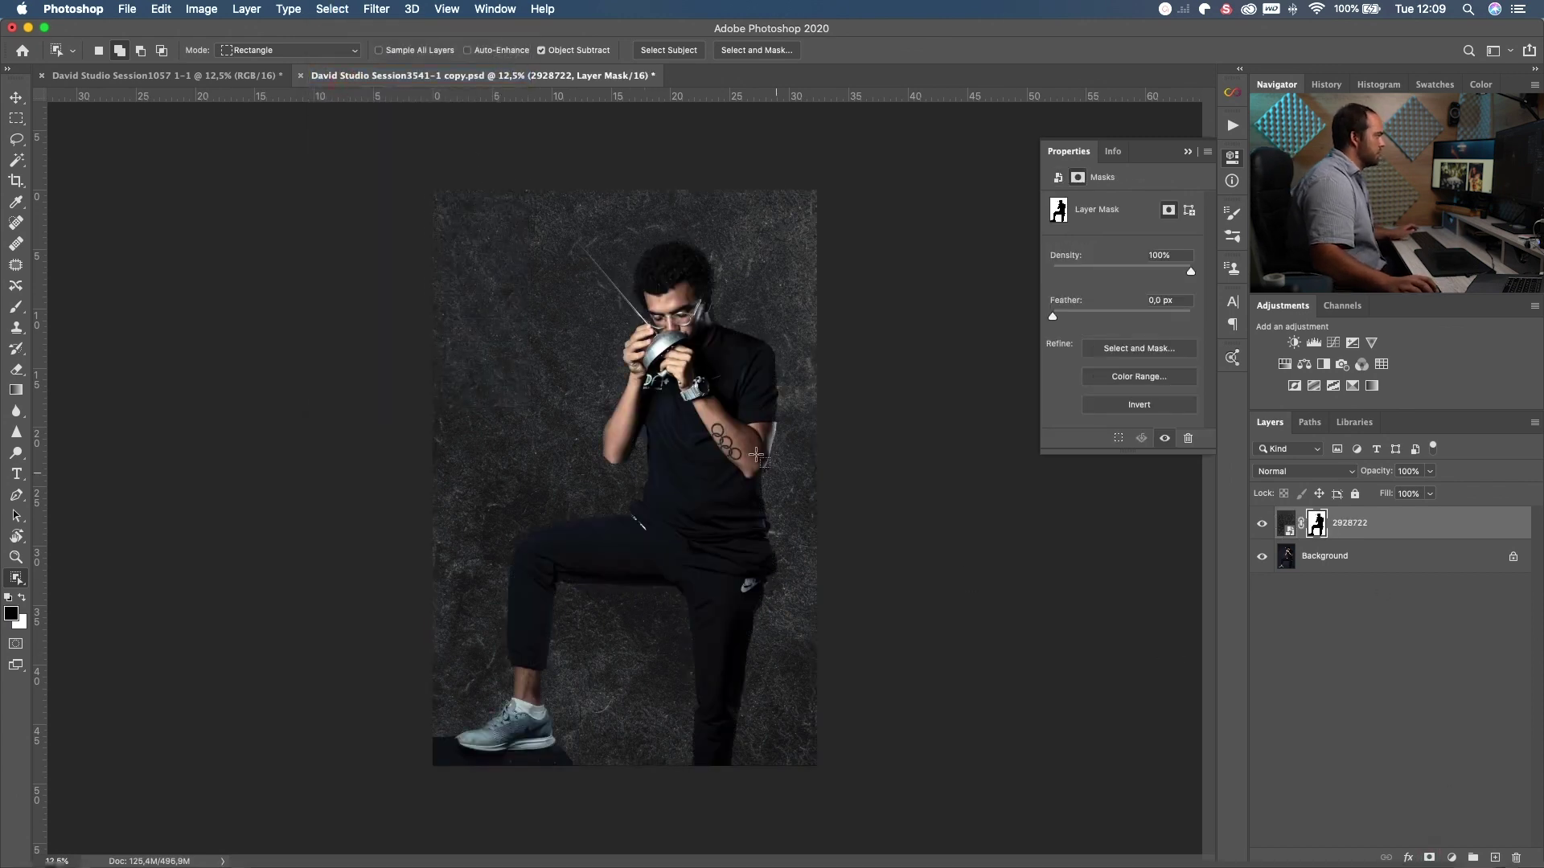
Set the 2928722 texture layer's blend mode to Soft Light and compare the image with the layer hidden and shown
click(1284, 524)
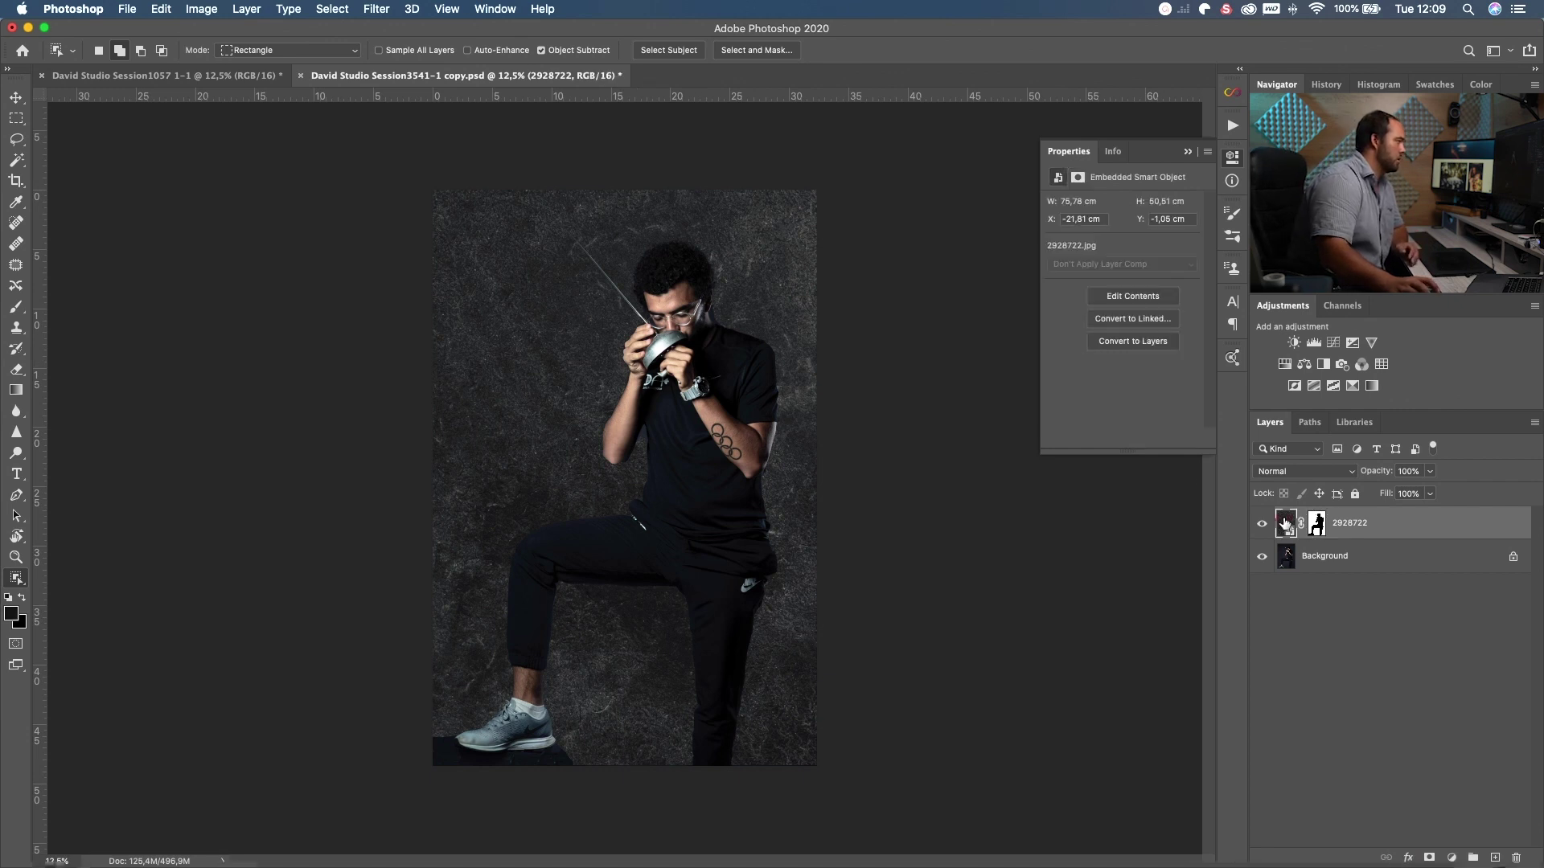
click(1294, 478)
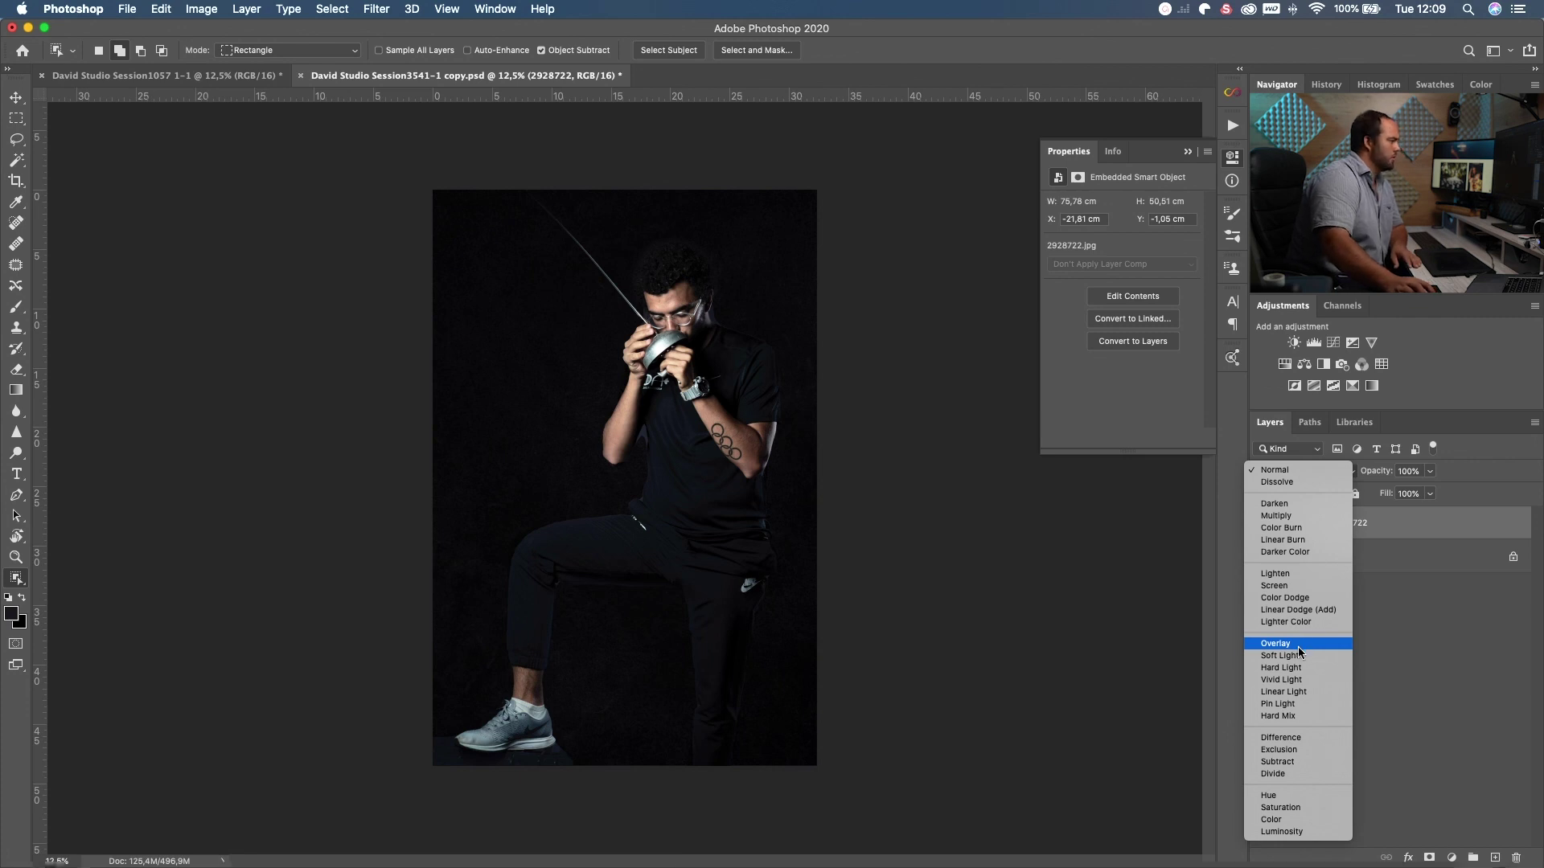
click(1302, 655)
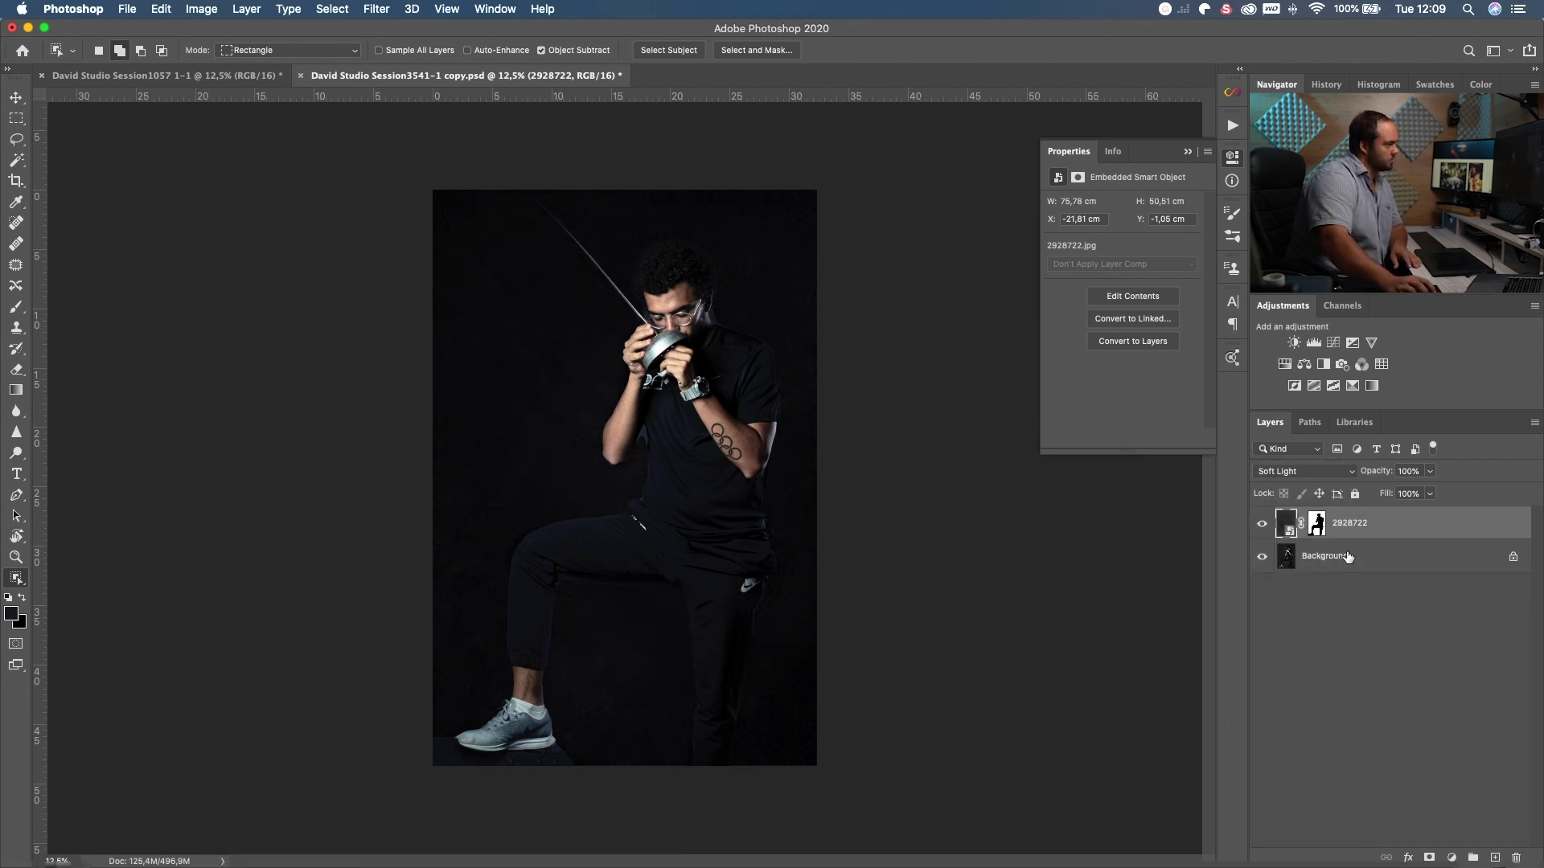
click(1262, 524)
click(1263, 524)
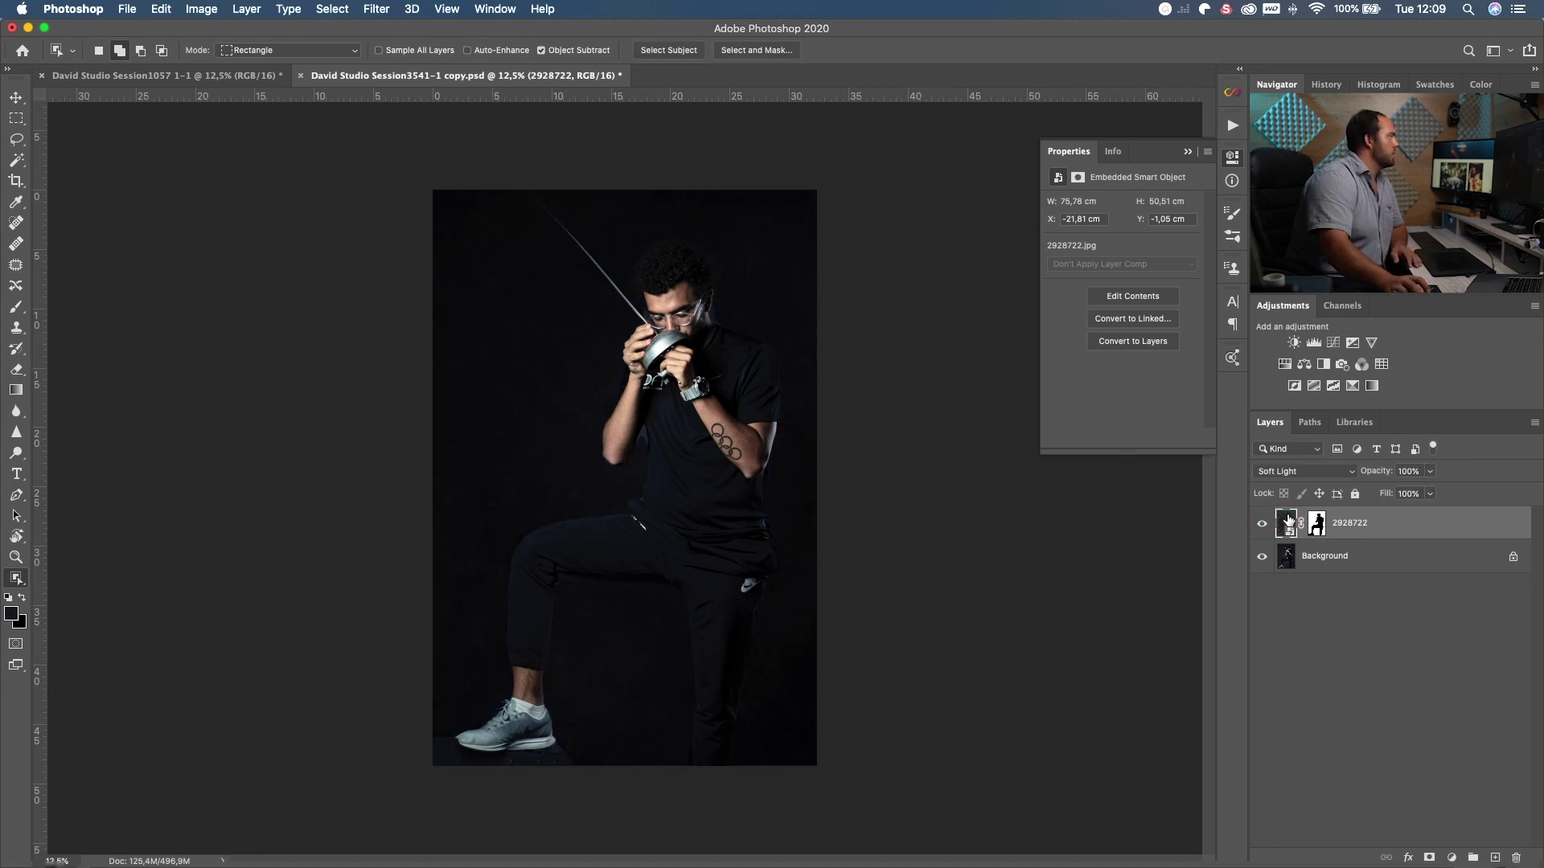
Apply a Brightness/Contrast adjustment with Brightness 9 to the texture layer
click(195, 12)
mouse_move(242, 53)
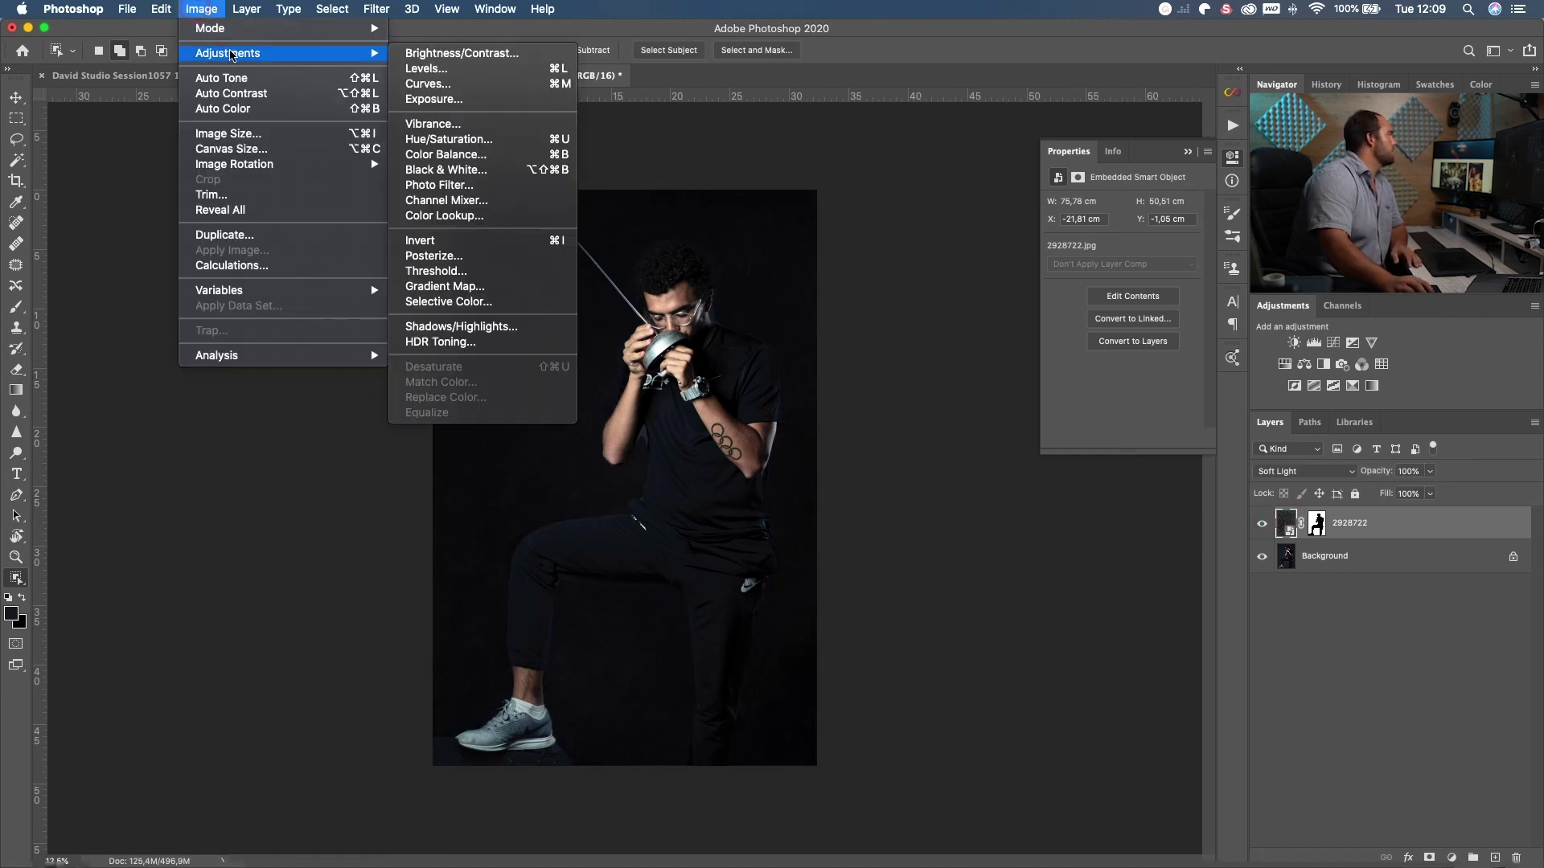
click(469, 54)
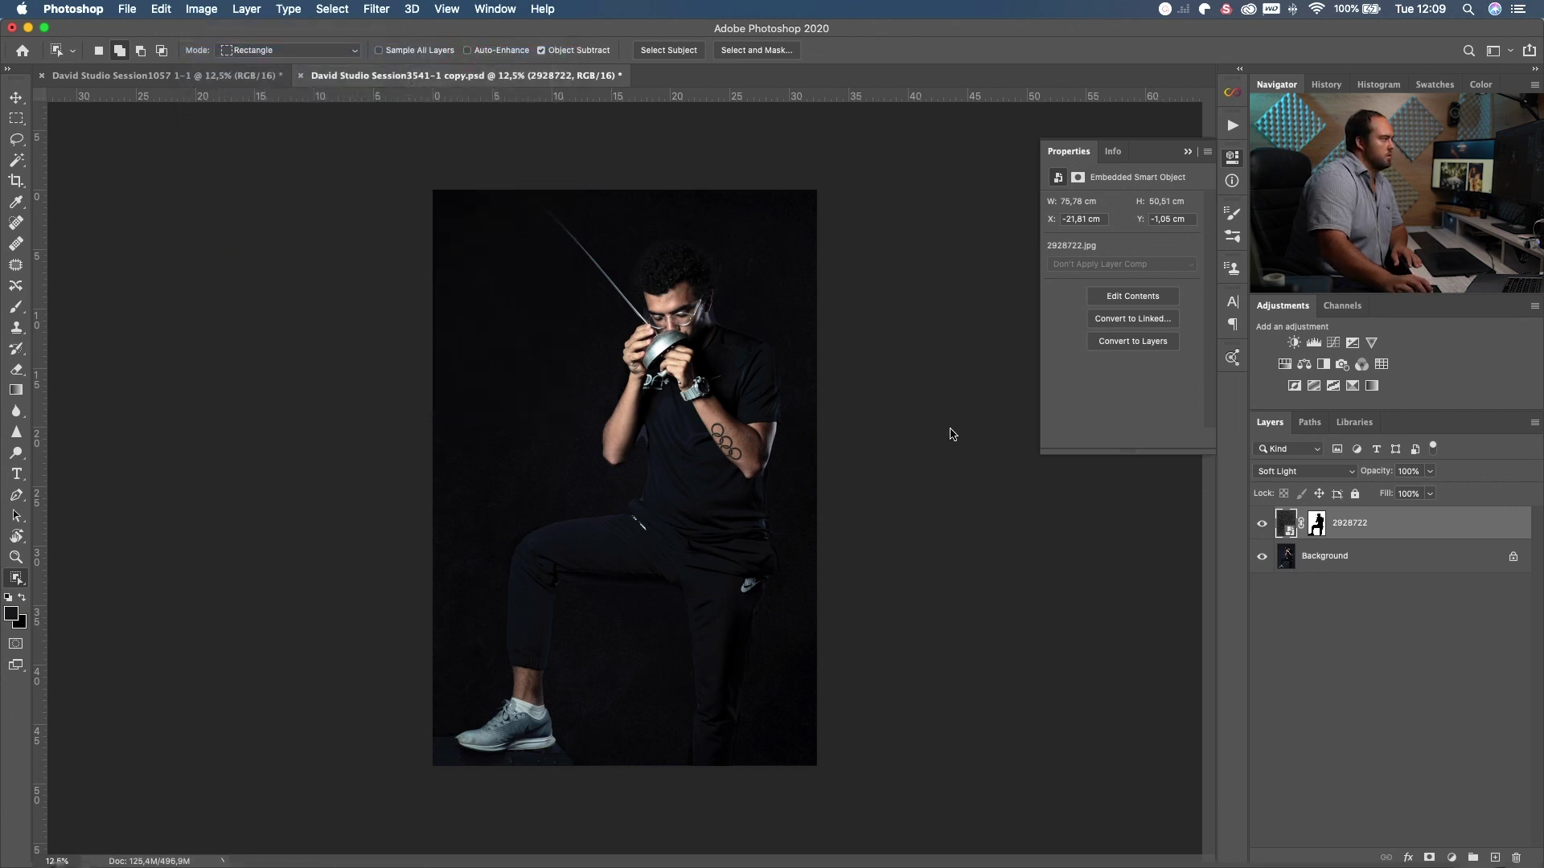
drag(738, 290, 816, 286)
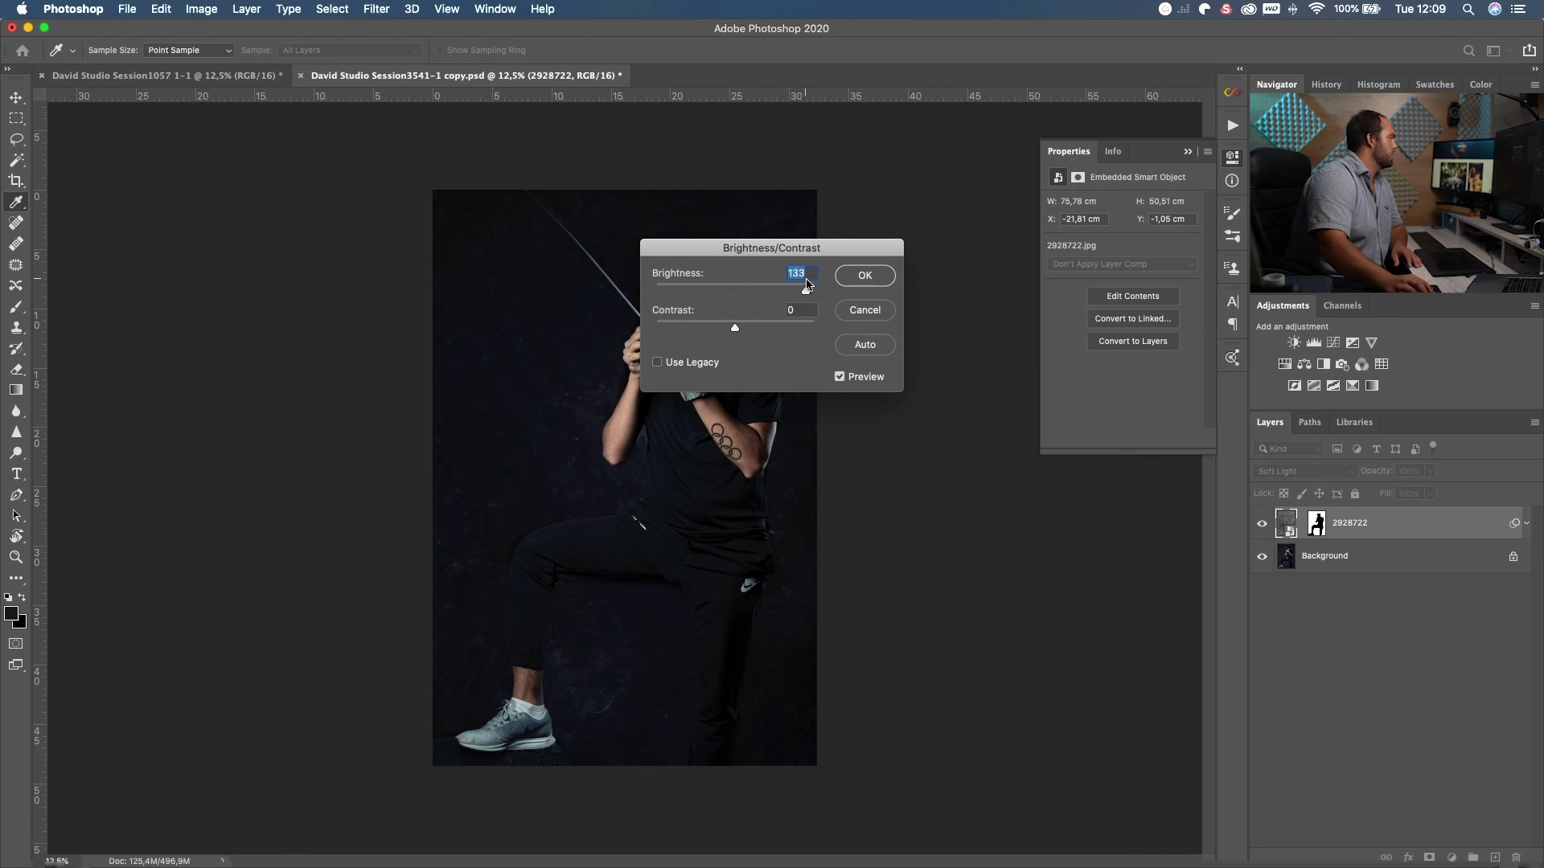
drag(754, 286, 746, 286)
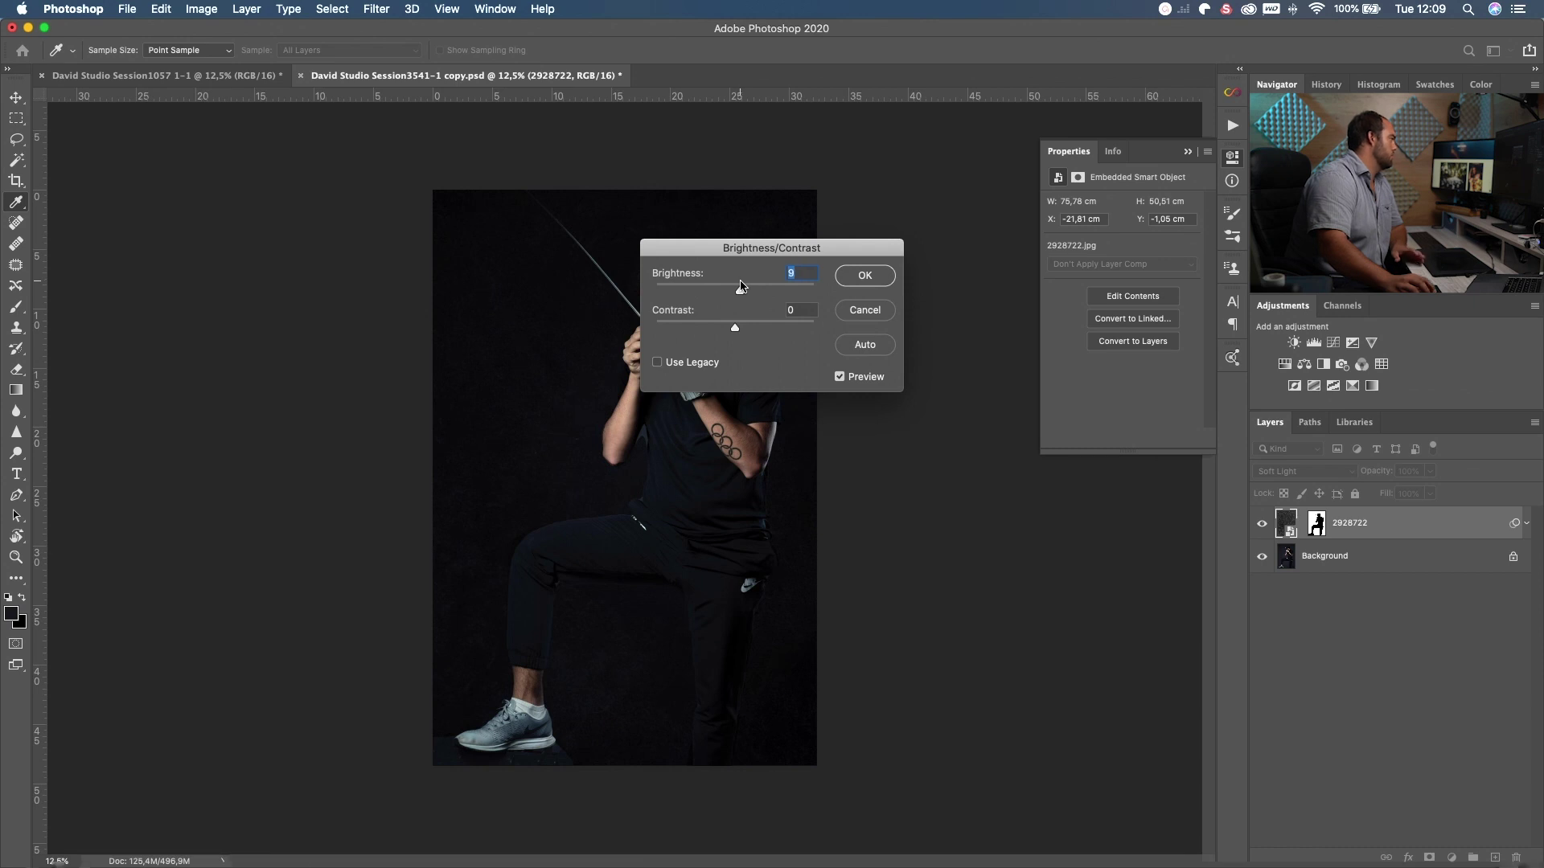
click(858, 275)
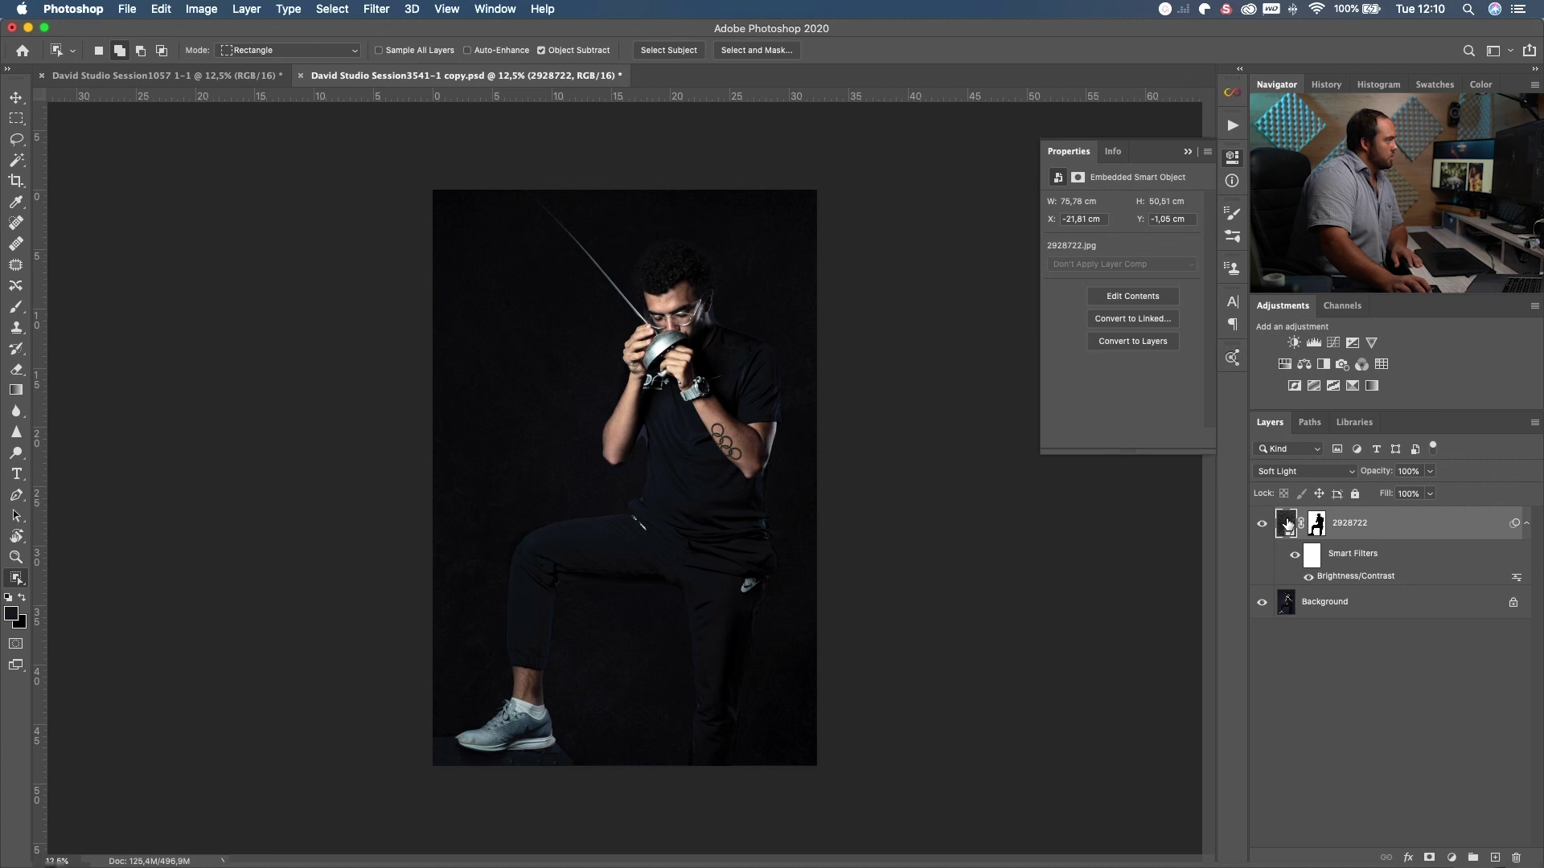
Preview the 2928722.jpg texture file at large size in Finder and close it again
drag(1542, 498, 820, 210)
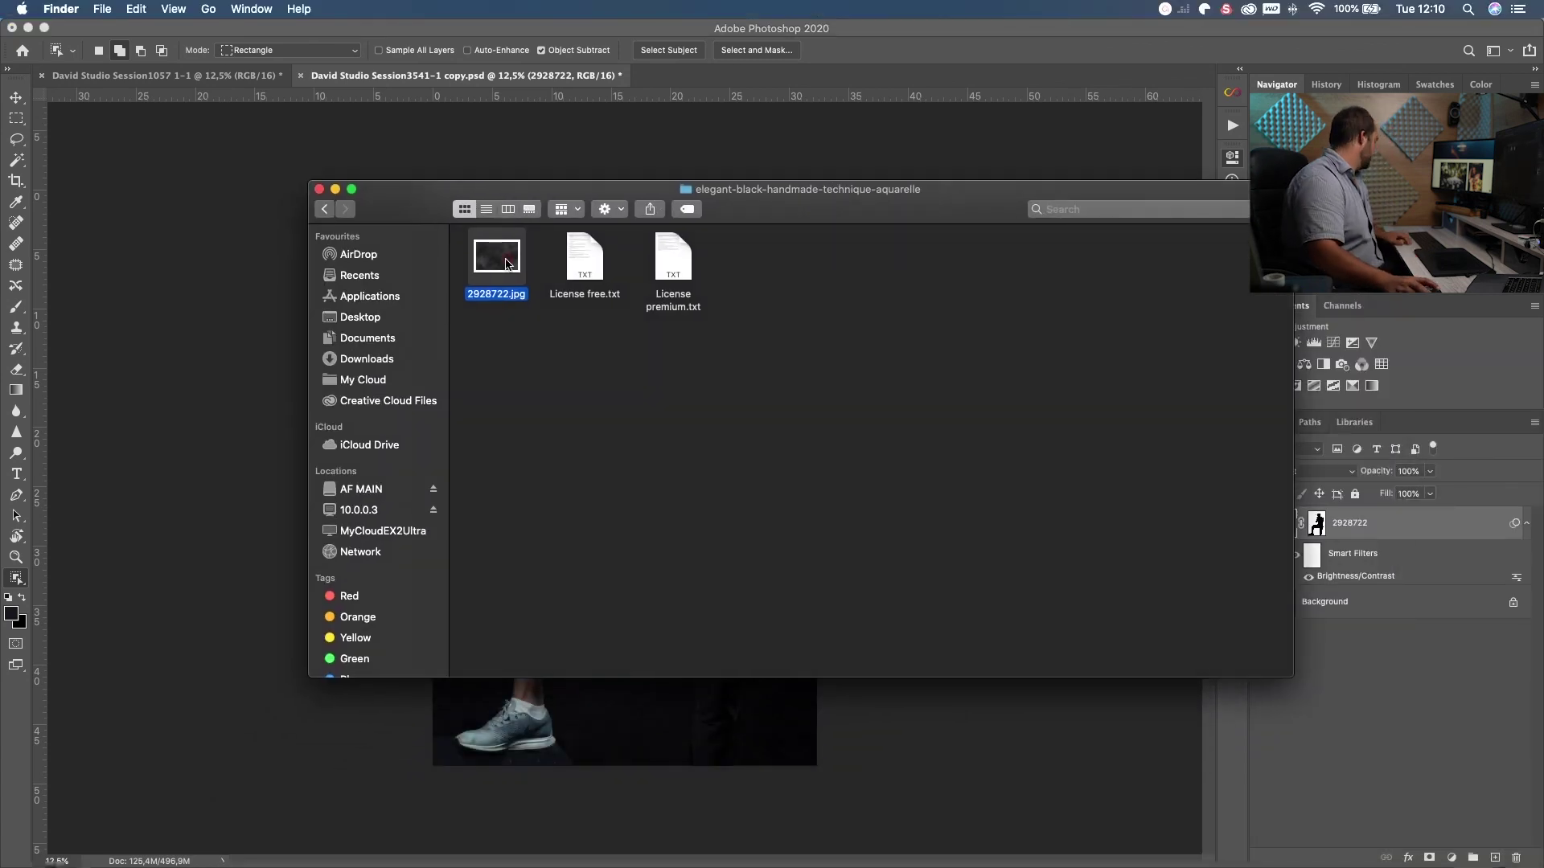
key(space)
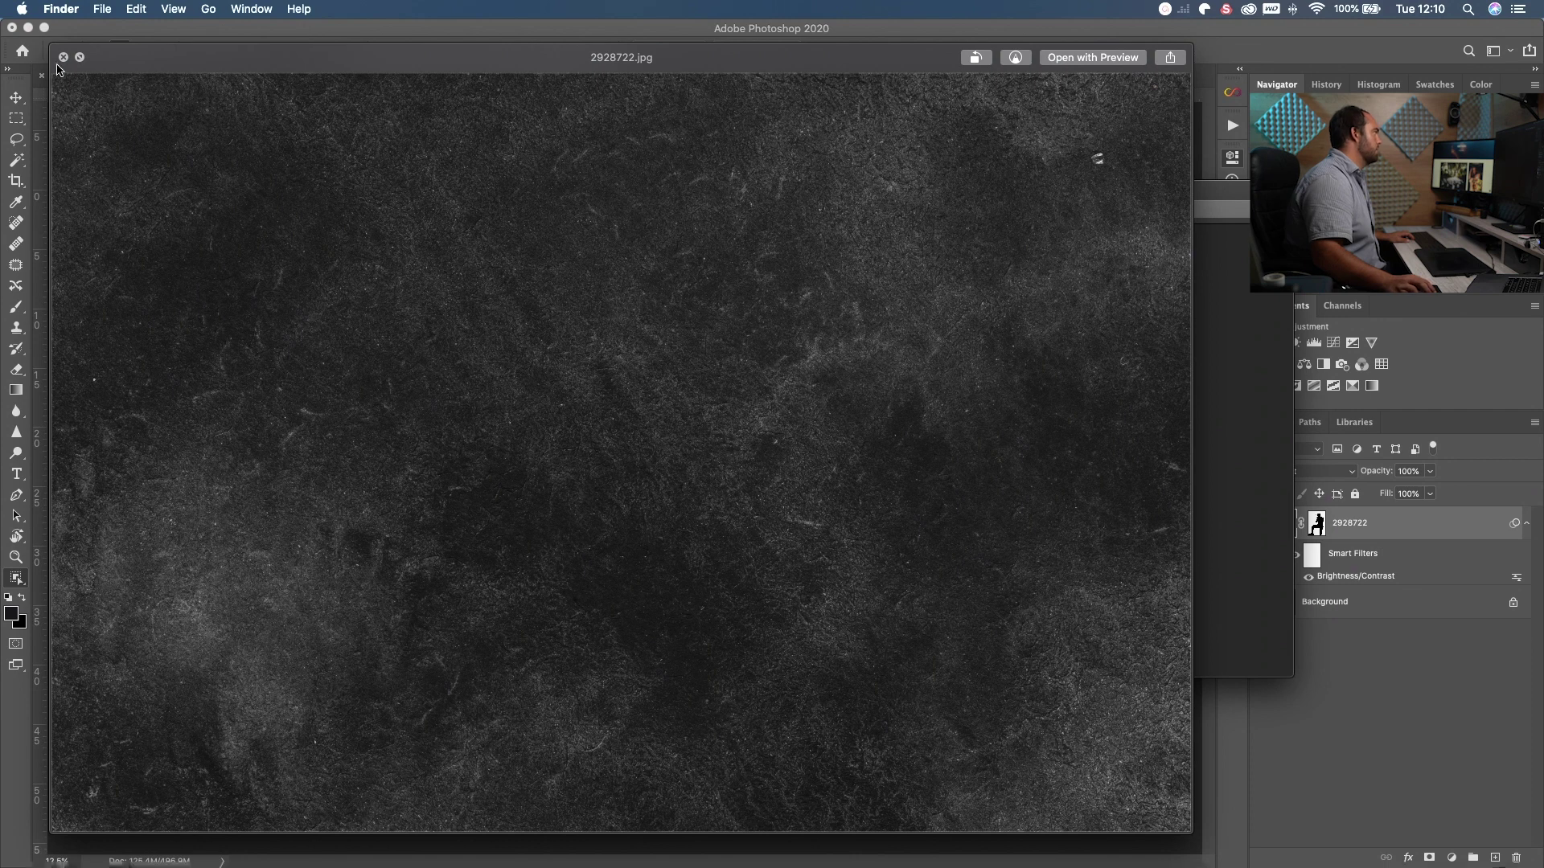
click(63, 57)
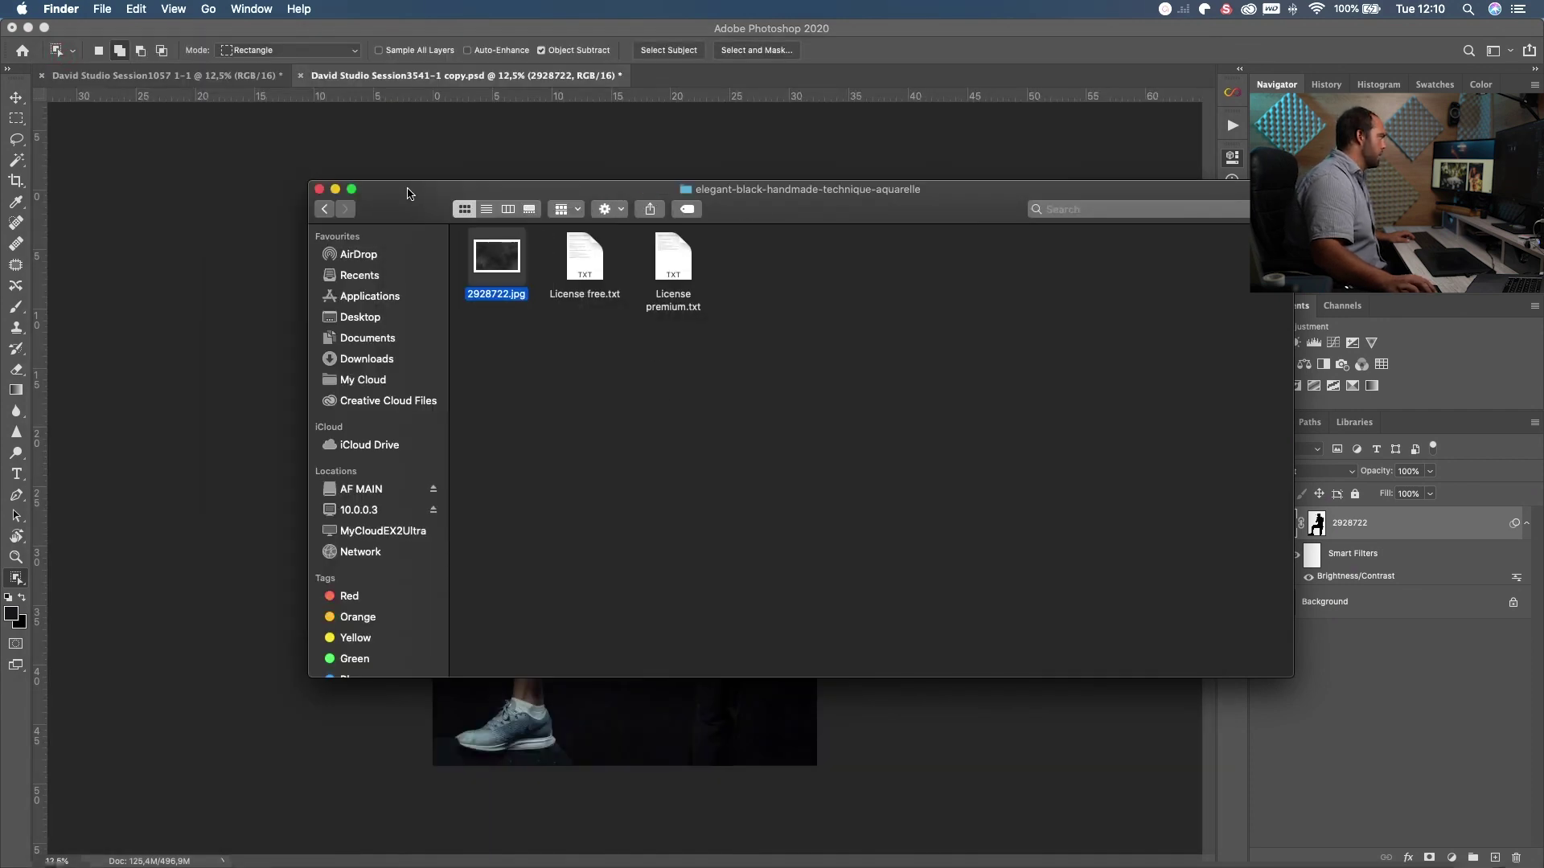
click(319, 189)
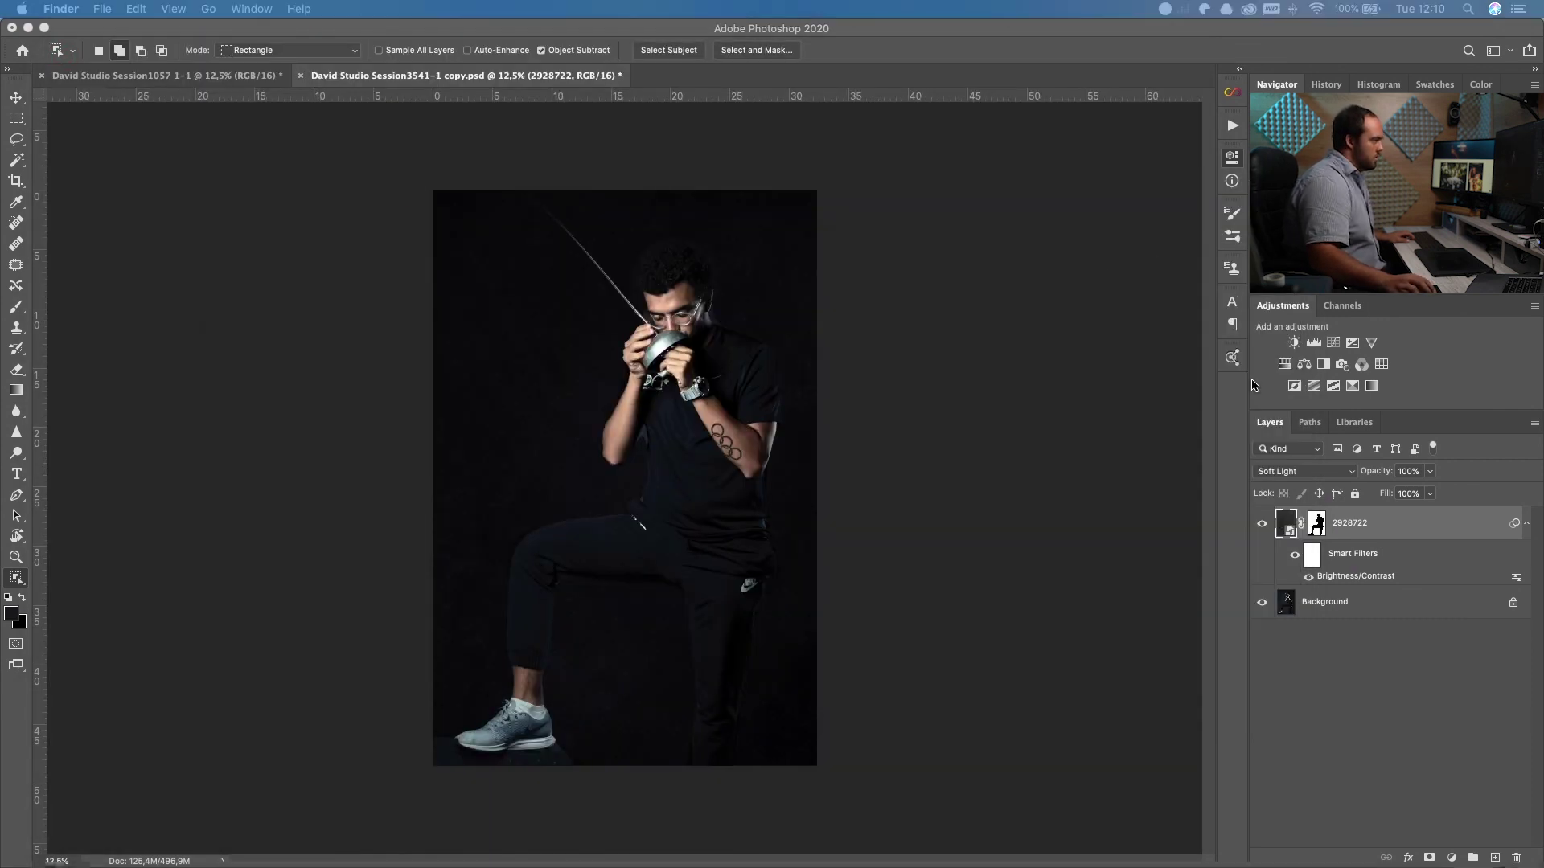
Invert the colors of the 2928722 texture layer and lower its opacity to 4%
click(1293, 519)
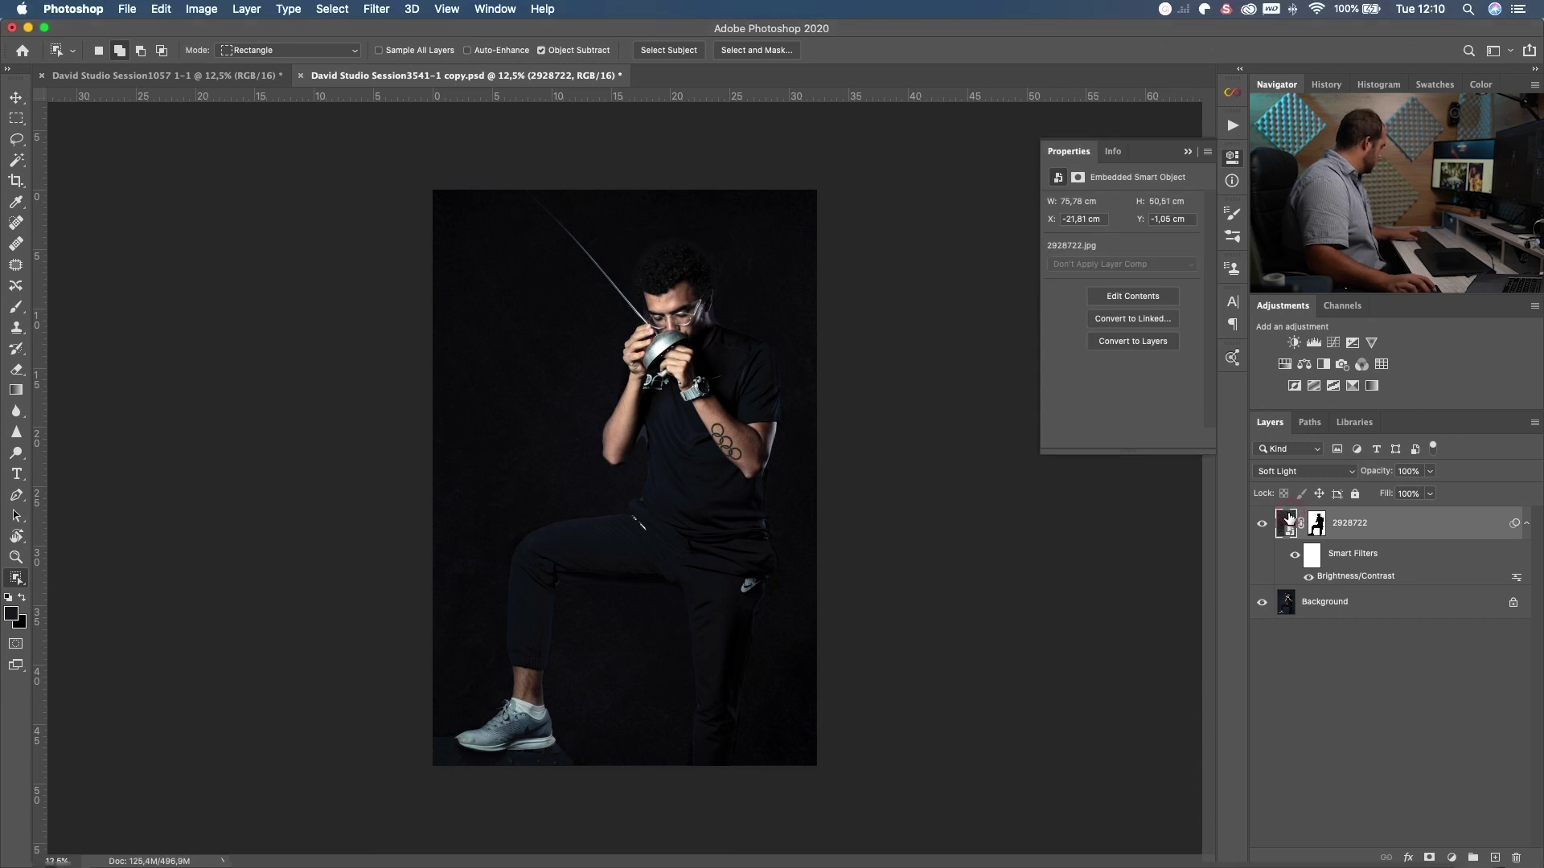
key(super+i)
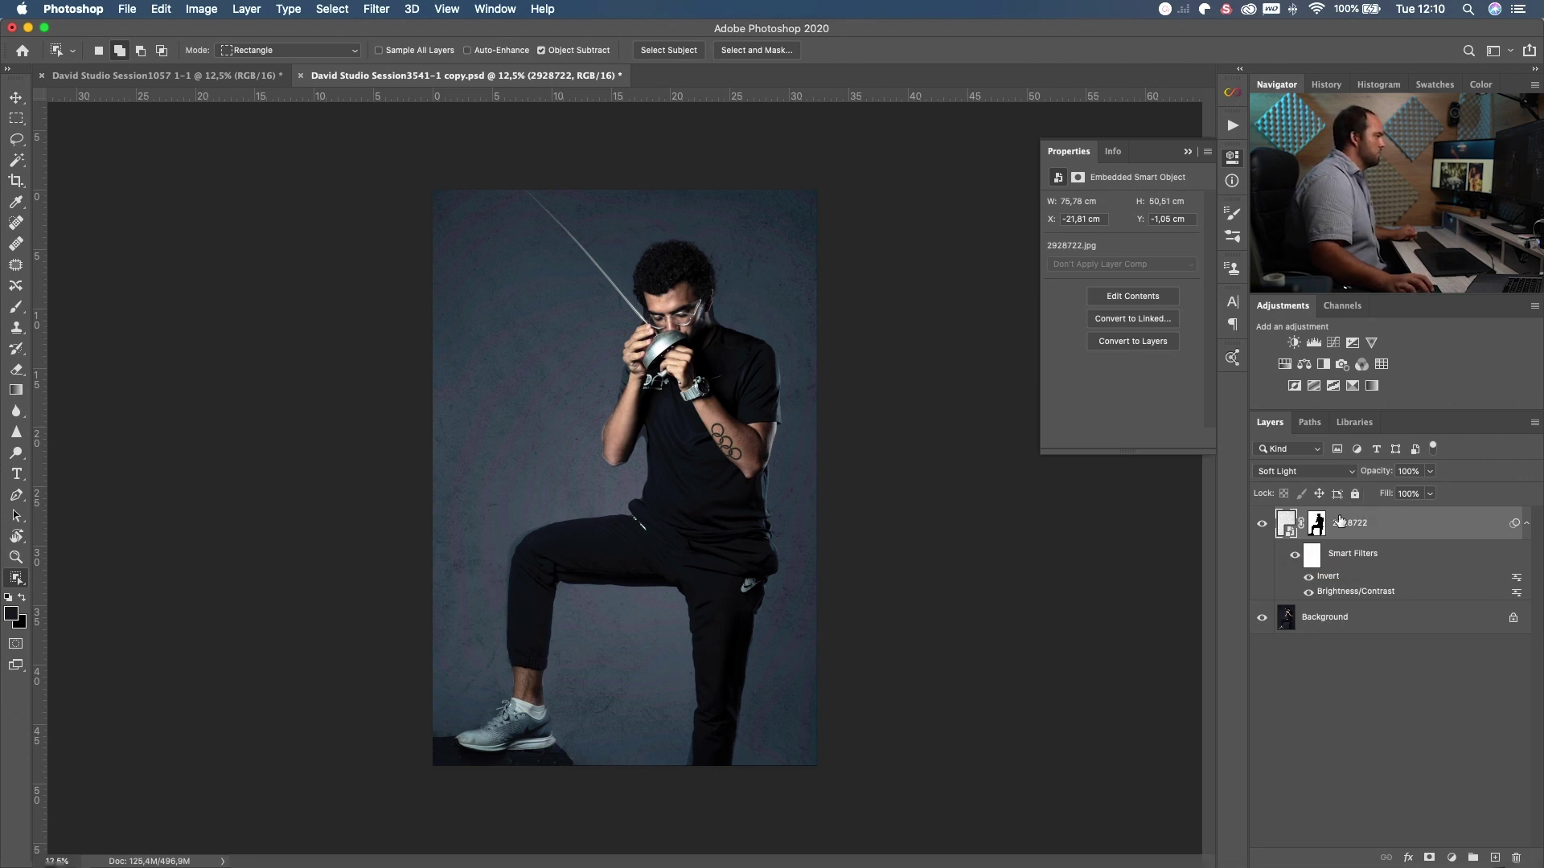
drag(1381, 476, 1308, 474)
Examine the backdrop with the texture layer hidden and shown, and inspect it close up beside the fencer's elbow
click(1260, 527)
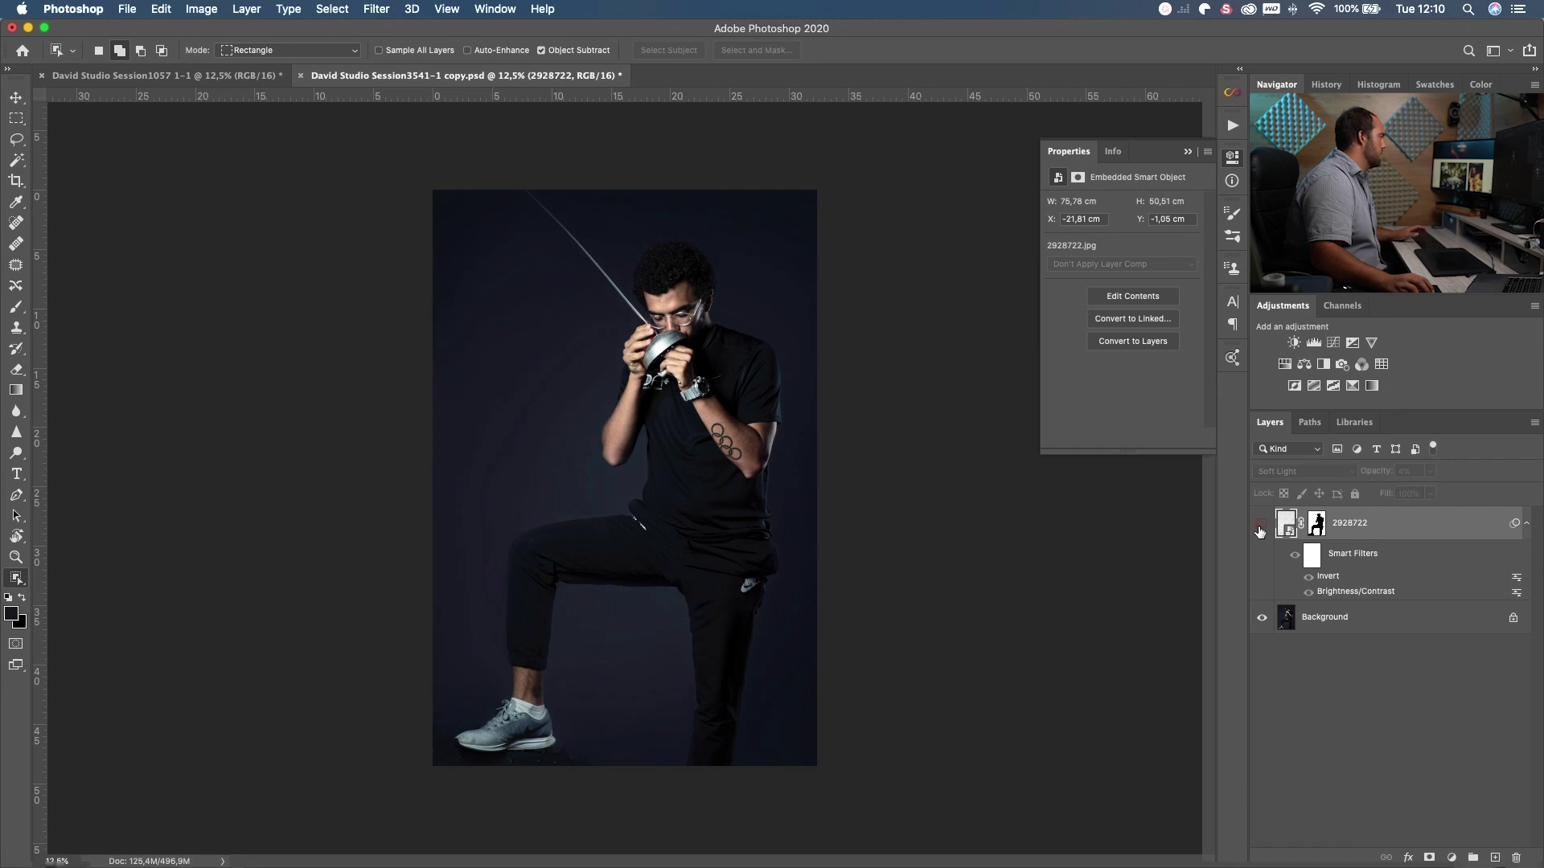
click(1262, 529)
key(super+plus)
key(super+plus)
key(super+plus)
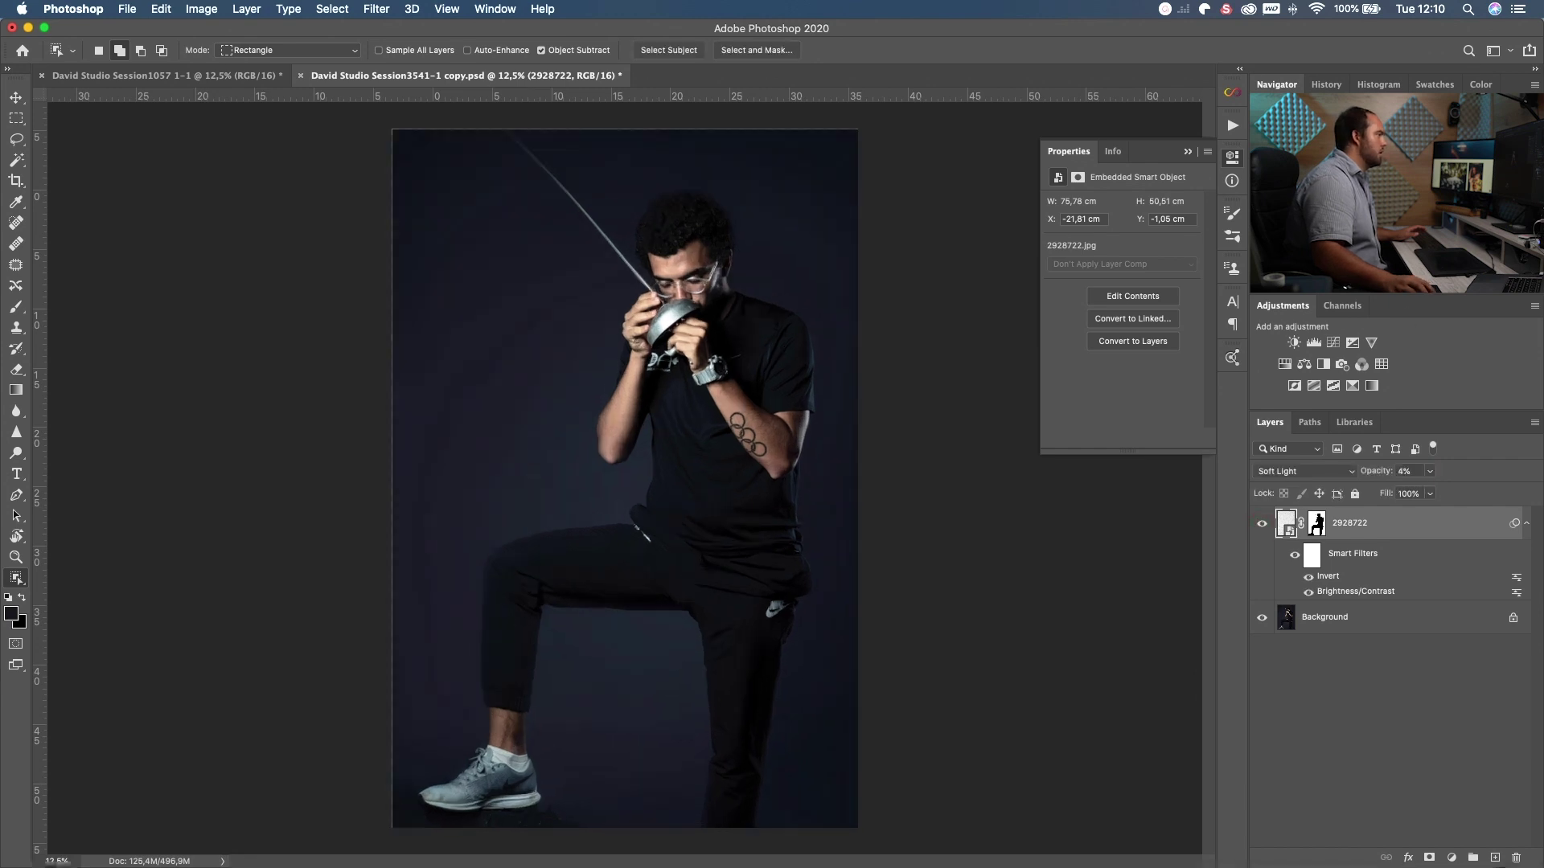
key(super+plus)
key(super+plus)
scroll(611, 474, left, 5)
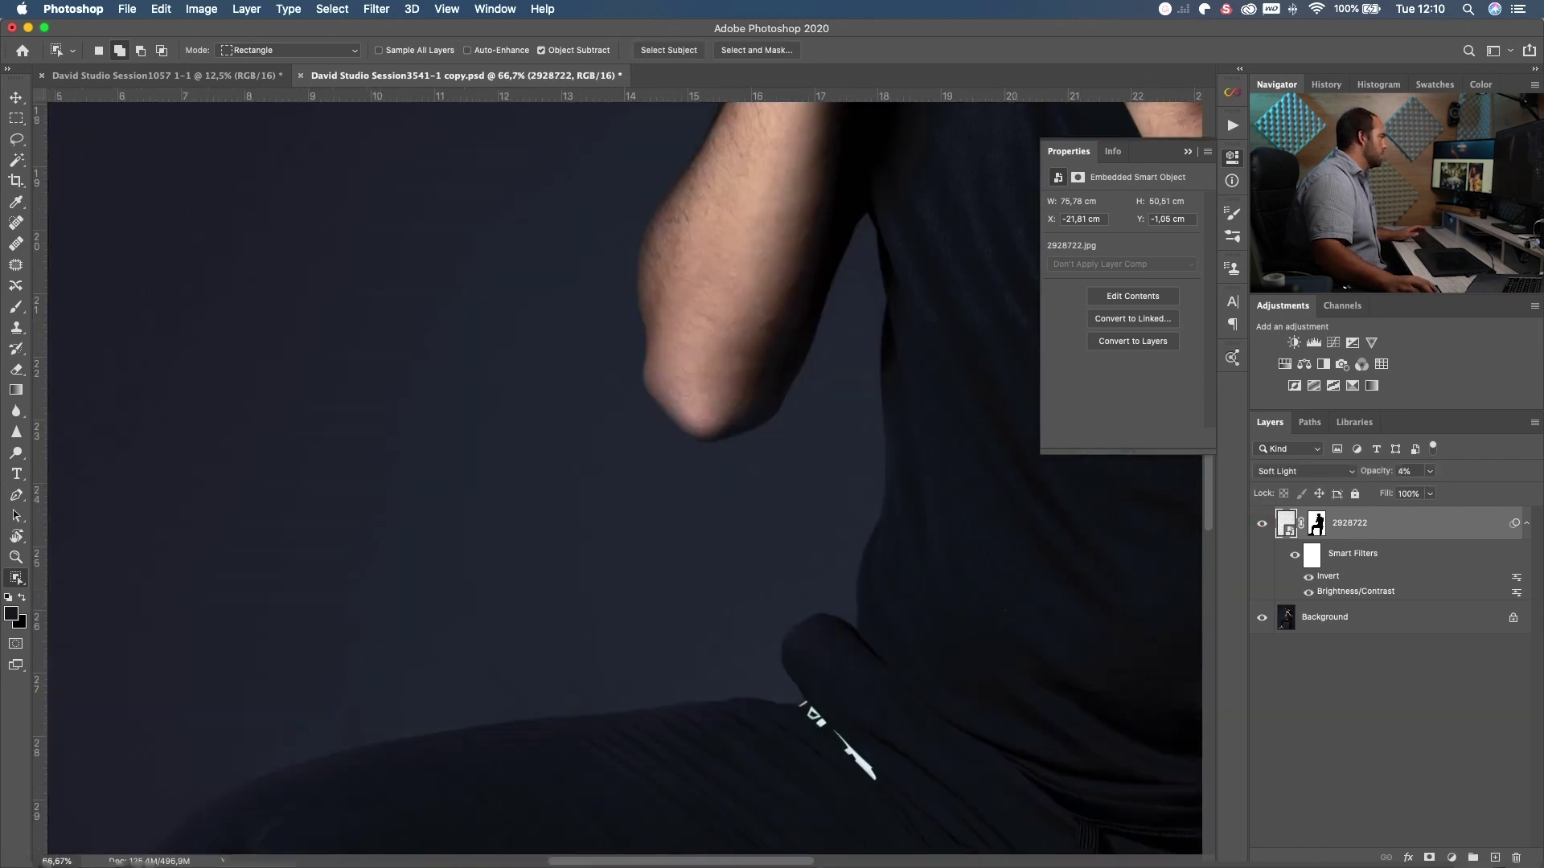
scroll(611, 475, up, 3)
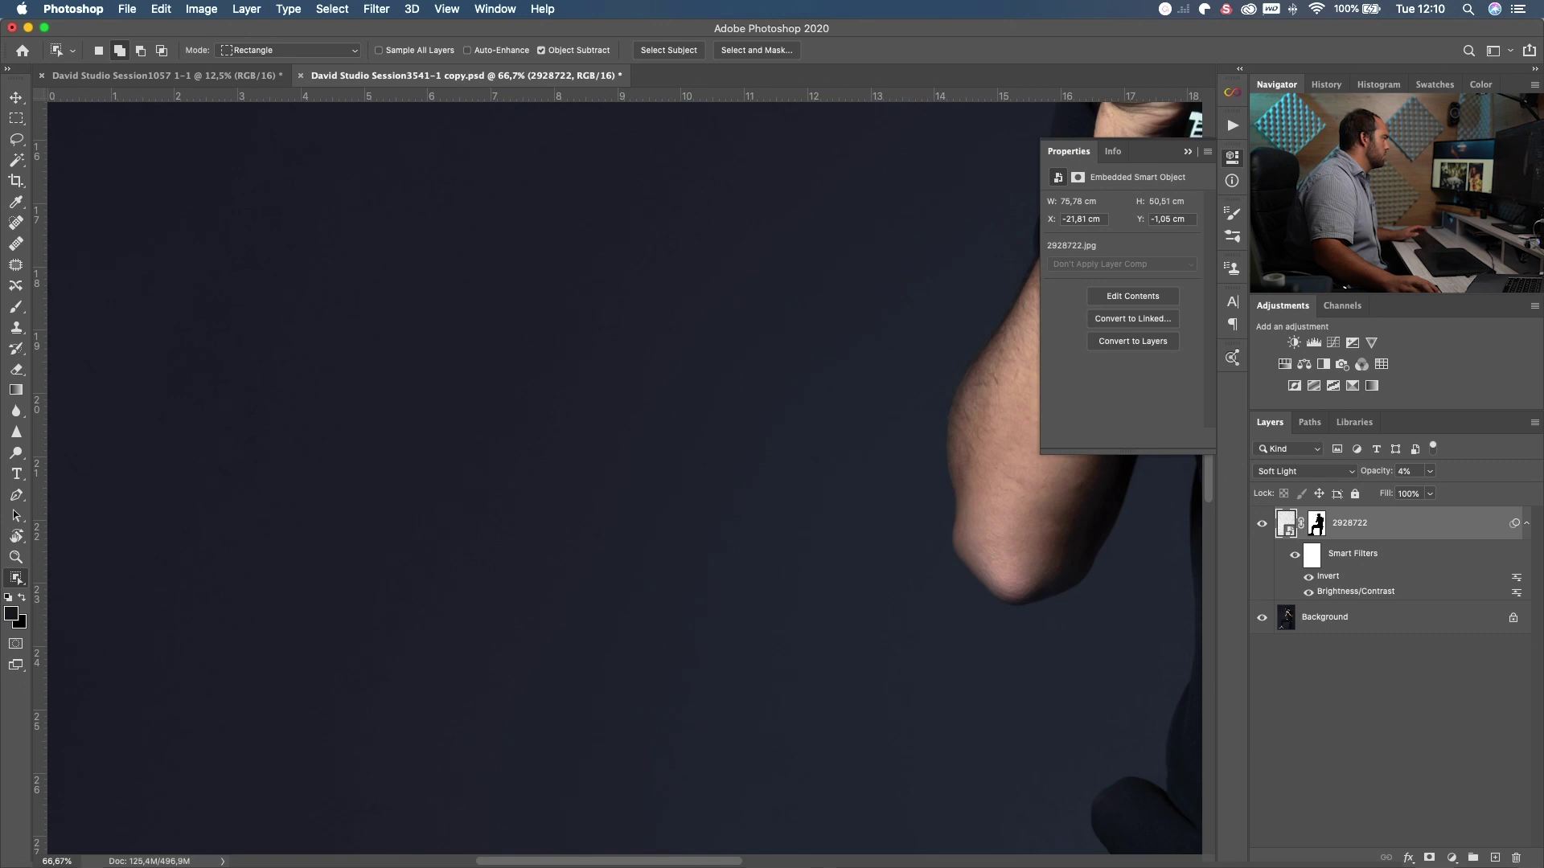
Turn off the Invert and Brightness/Contrast smart filters on the texture layer and set its opacity to 60%
click(1262, 525)
click(1262, 525)
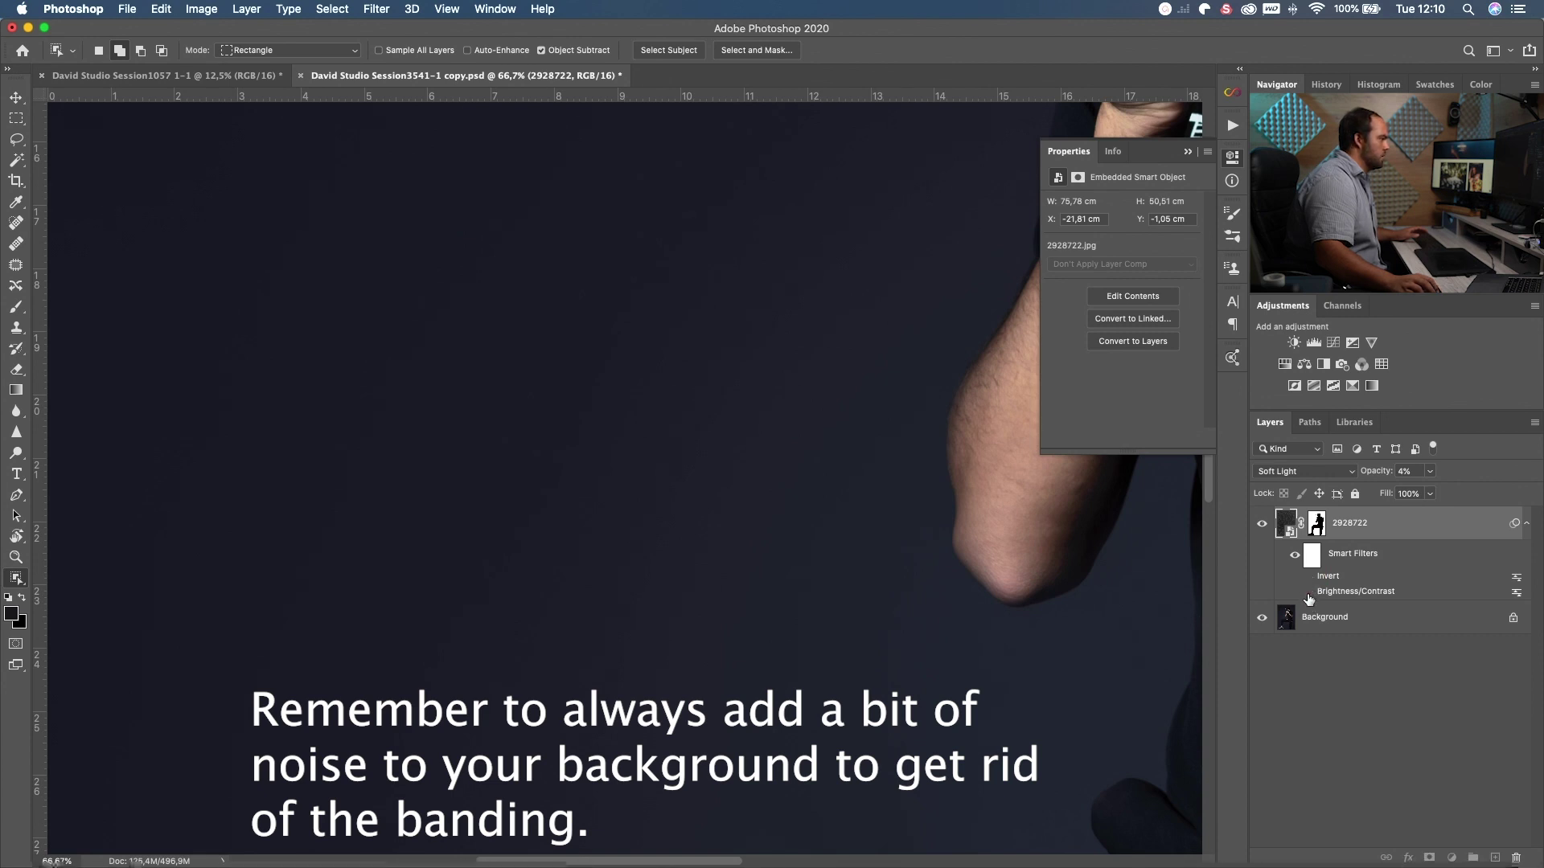
key(super+minus)
key(super+minus)
key(super+minus)
key(super+minus)
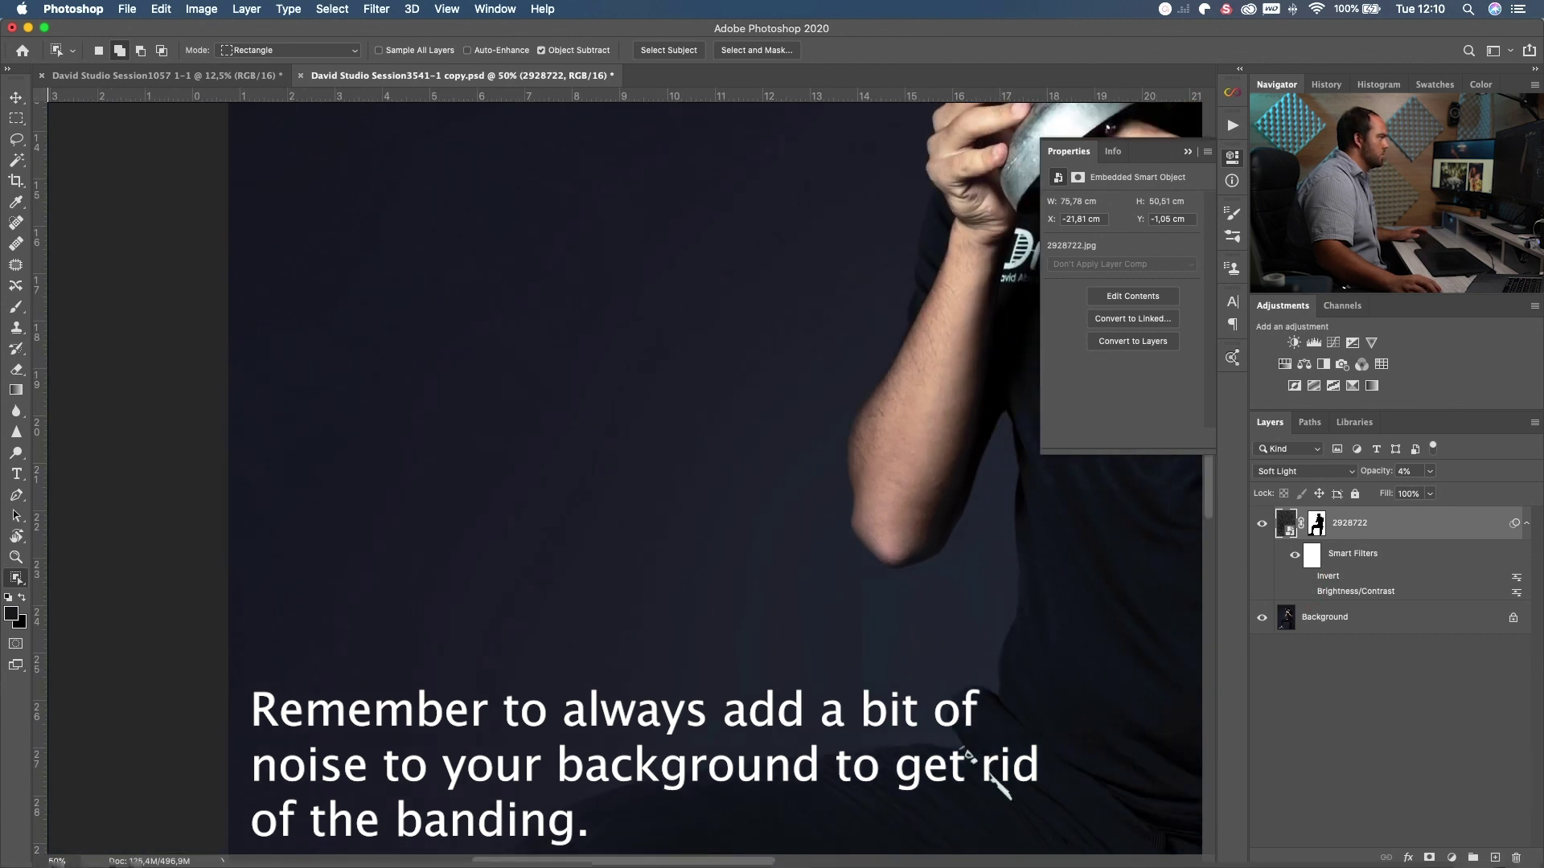
key(super+minus)
click(1398, 474)
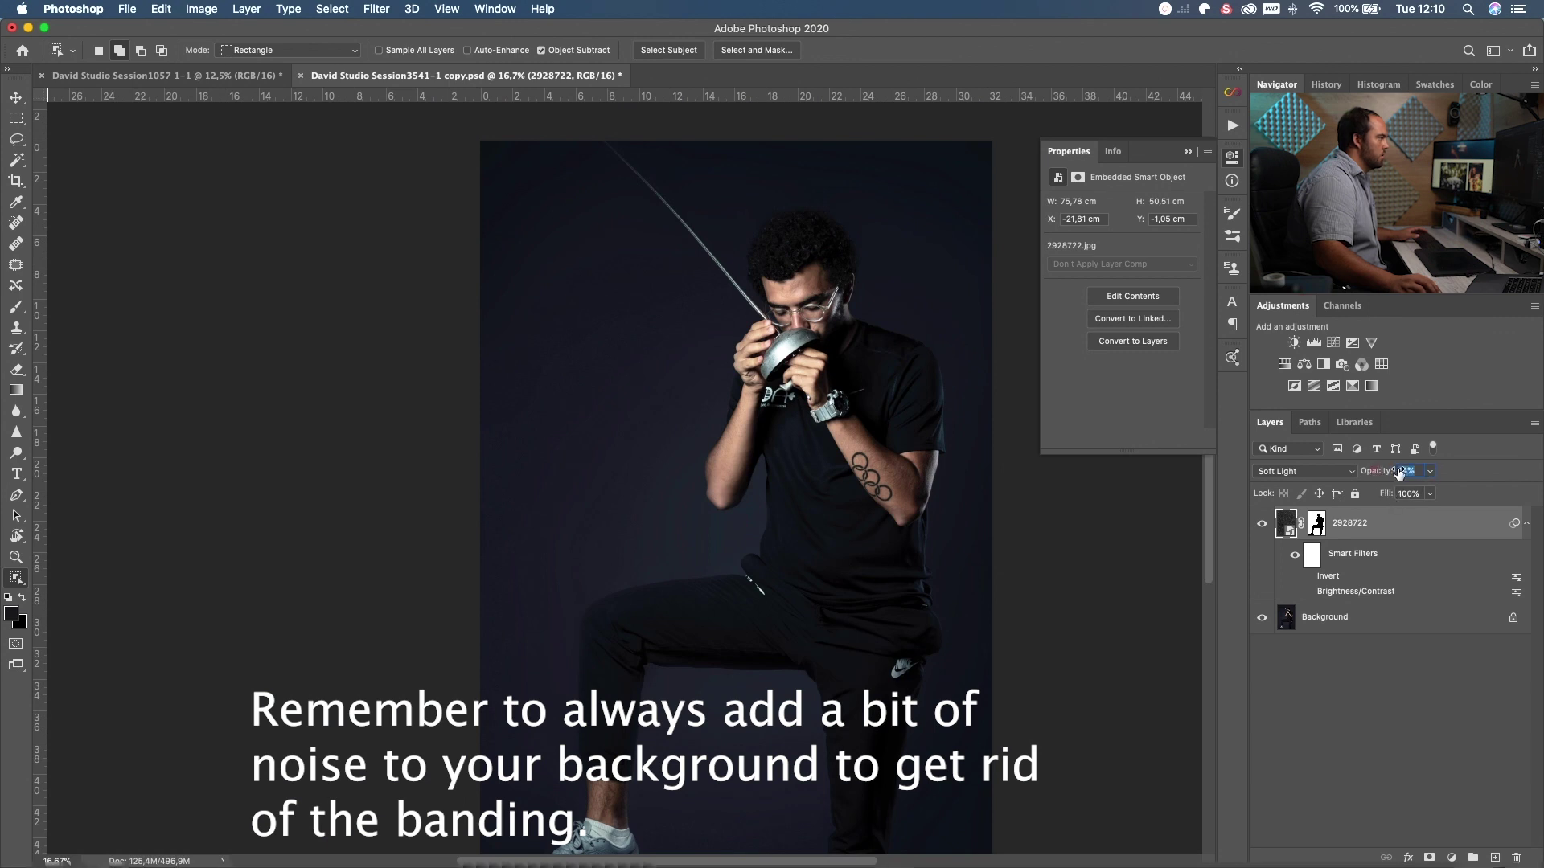
drag(1449, 470, 1490, 472)
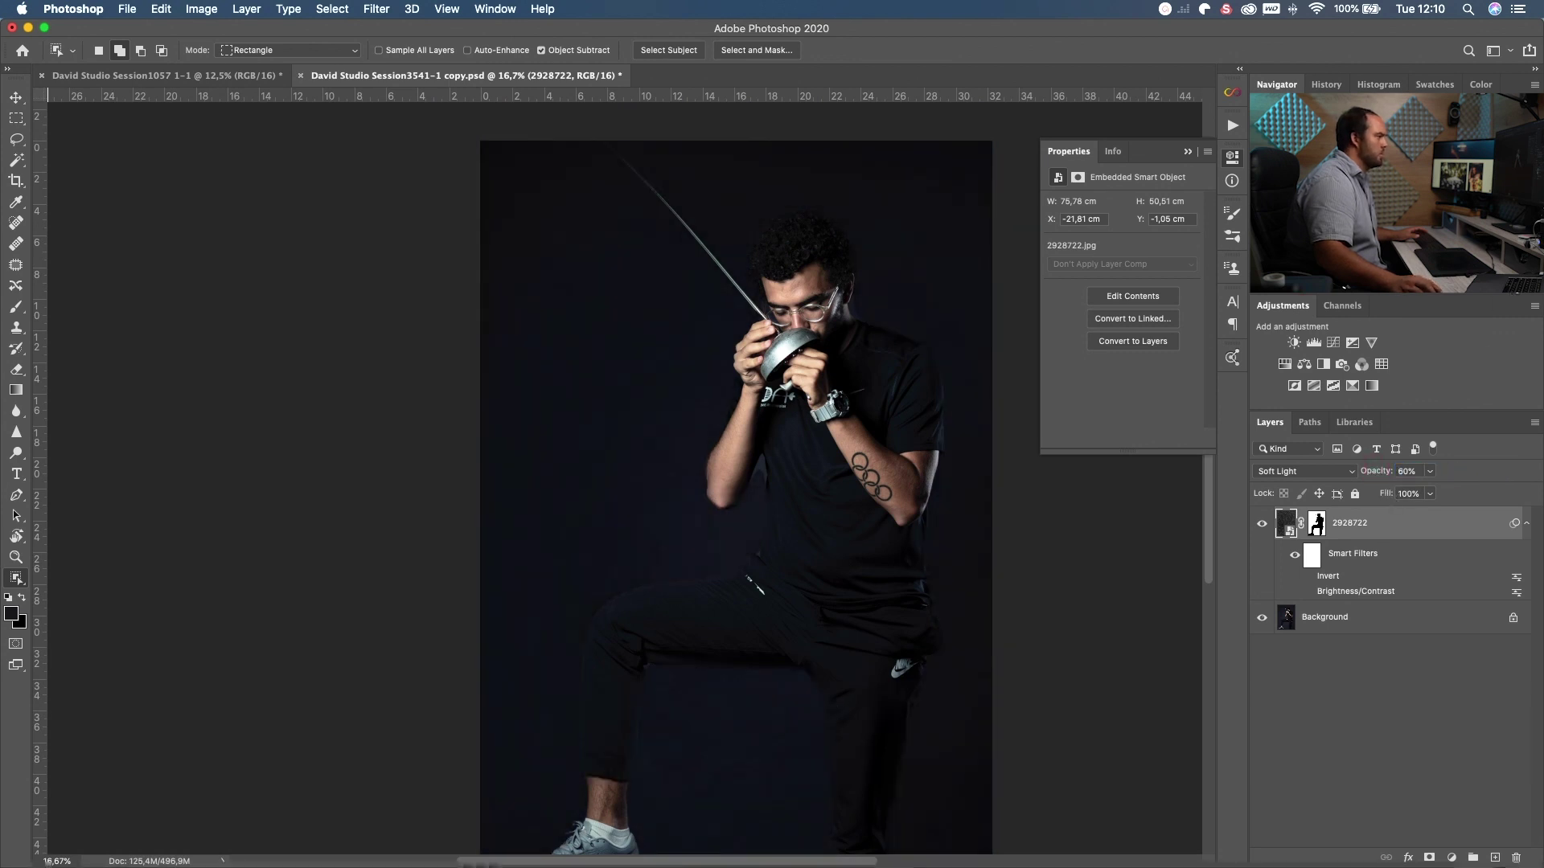
Inspect the blended texture close up across the backdrop around the fencer's arm, then return to the whole image
key(super+plus)
key(super+plus)
key(super+plus)
key(super+plus)
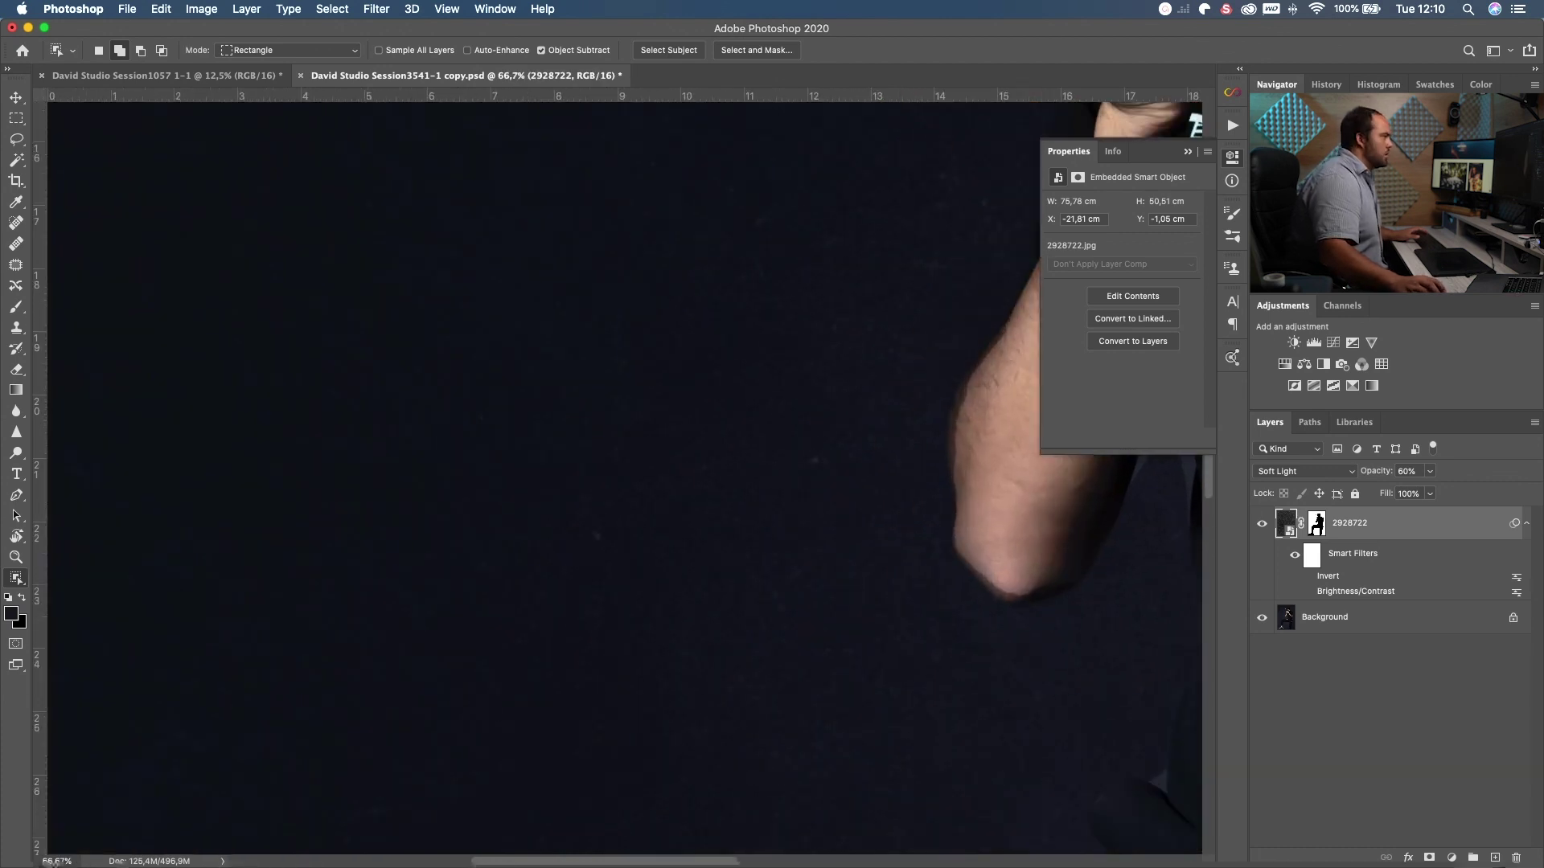
scroll(624, 479, down, 5)
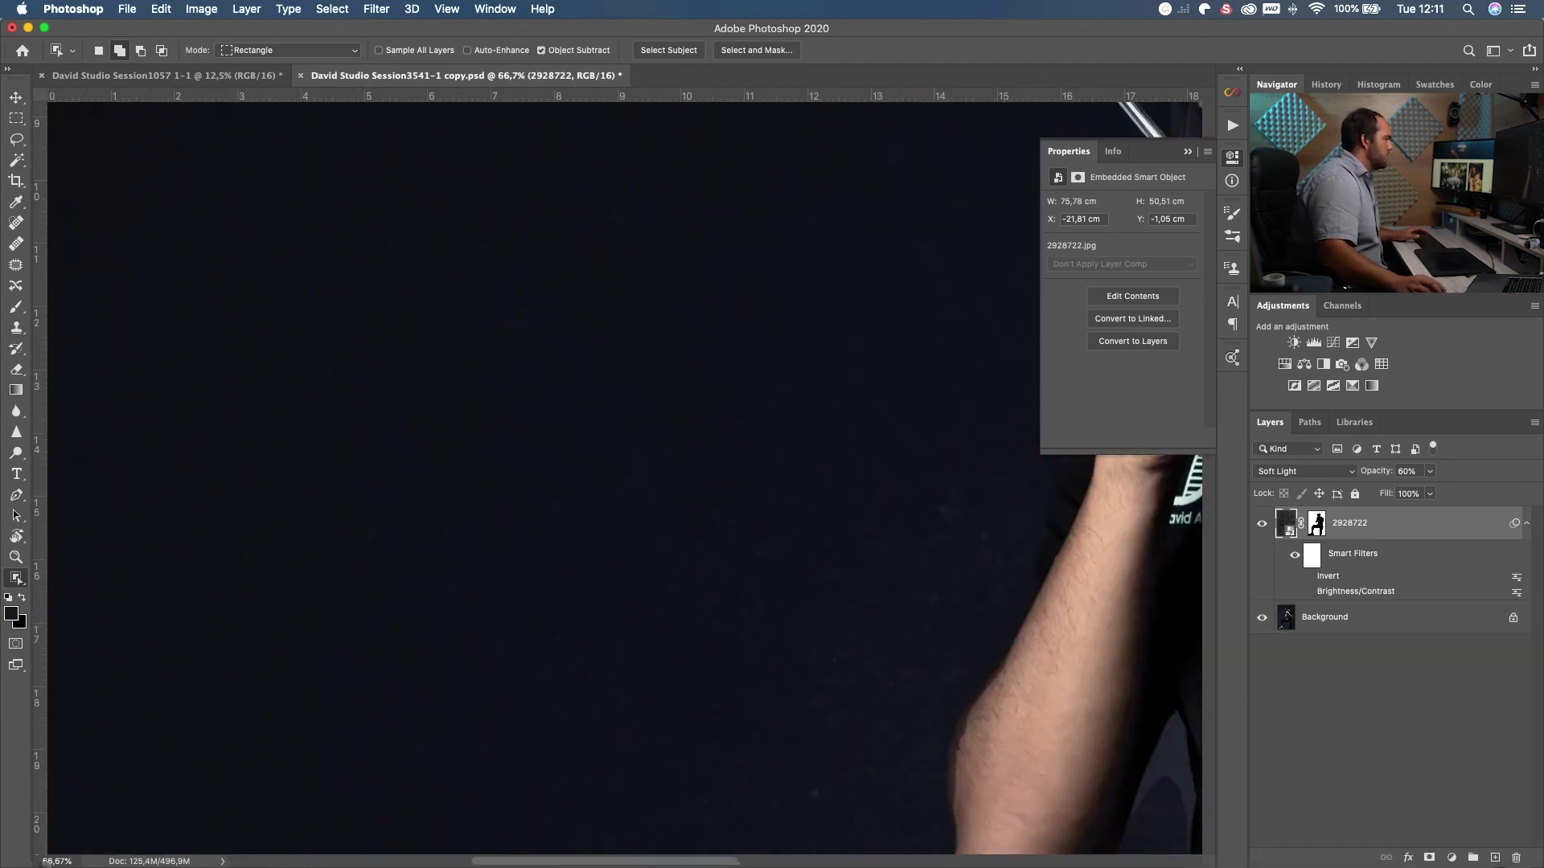
scroll(625, 479, up, 4)
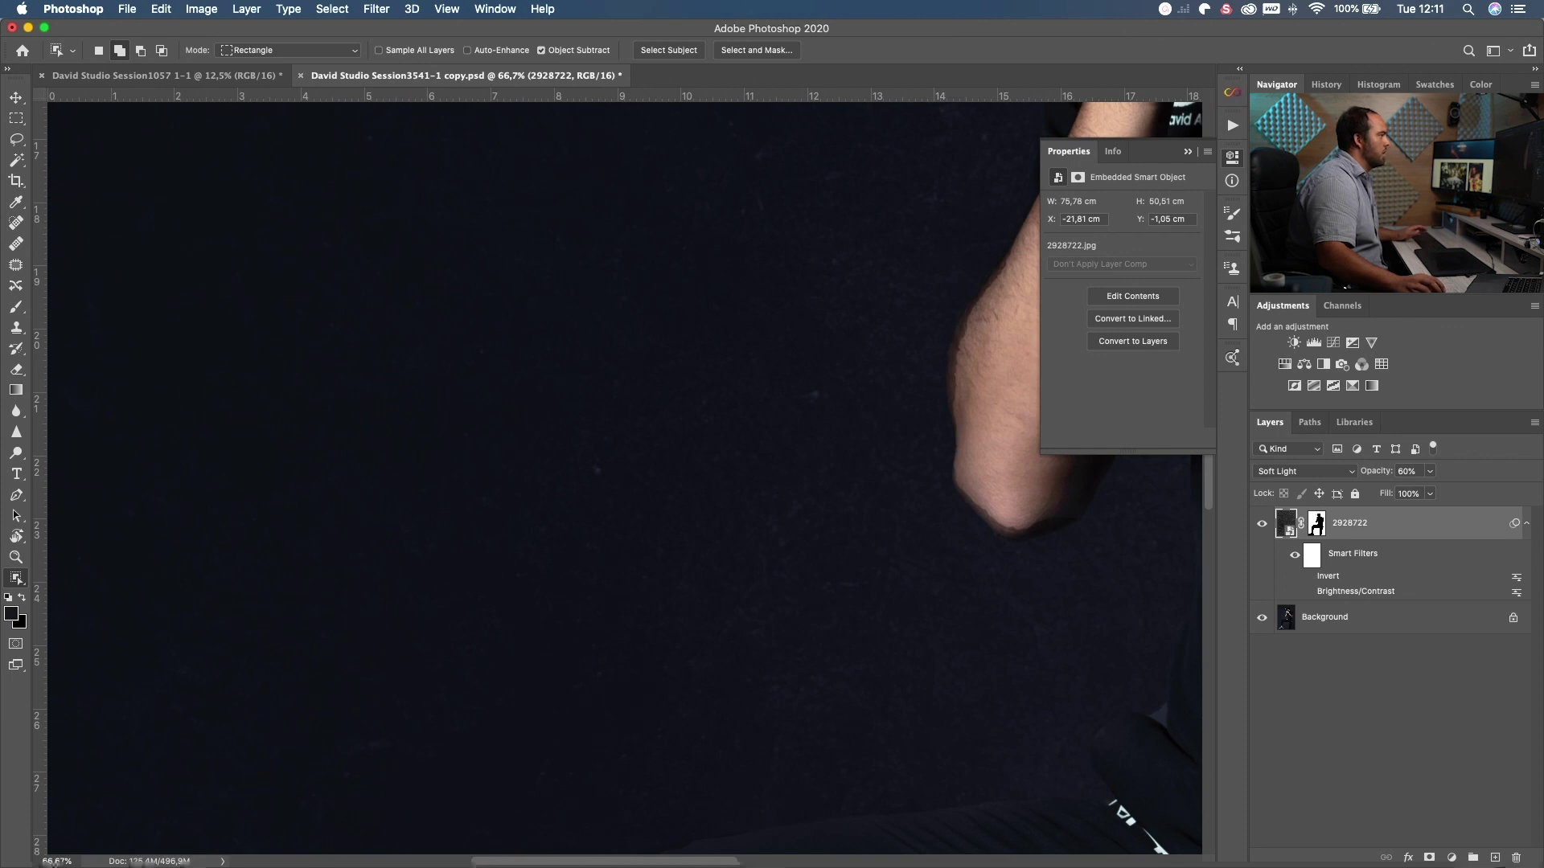
key(super+minus)
key(super+minus)
key(super+minus)
key(super+minus)
key(super+minus)
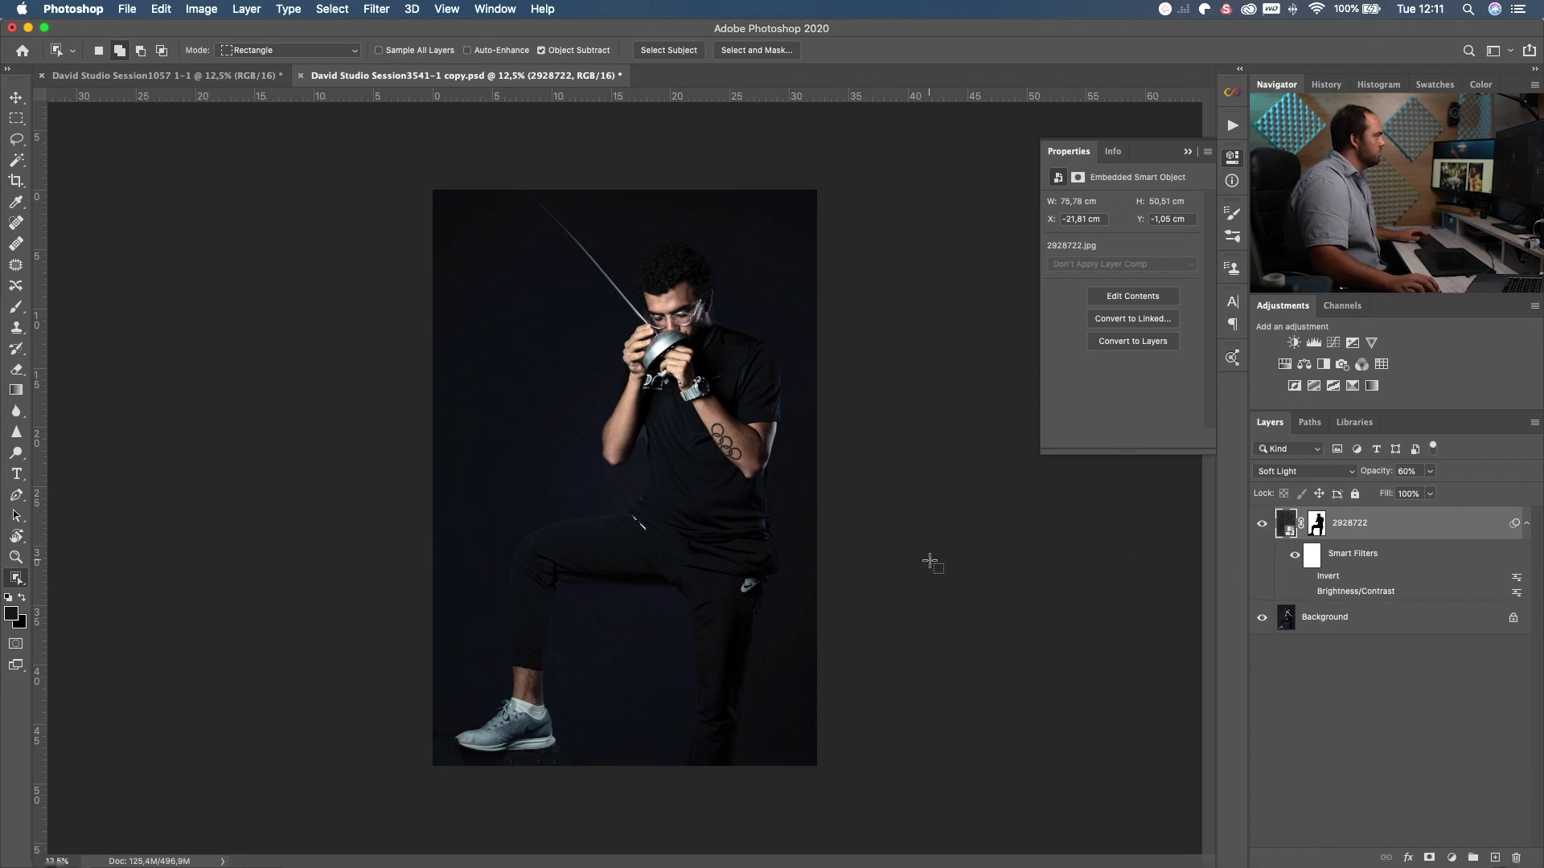
Switch to Freepik in the browser, browse the background textures and download the white brick wall photo "Dirty pattern paint room block"
key(super+Tab)
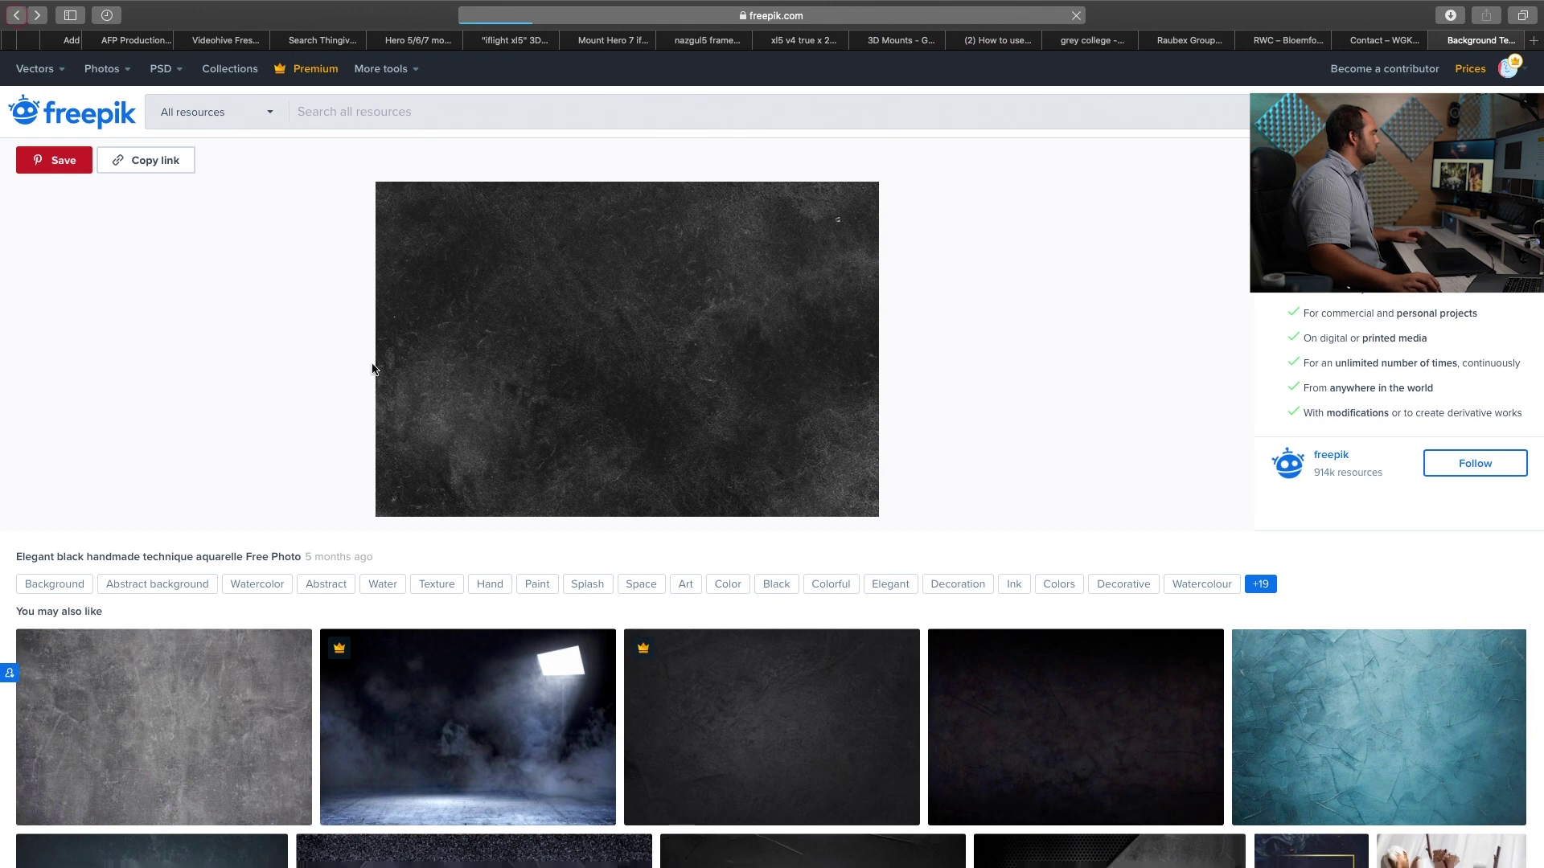
scroll(853, 559, down, 1)
scroll(853, 557, down, 10)
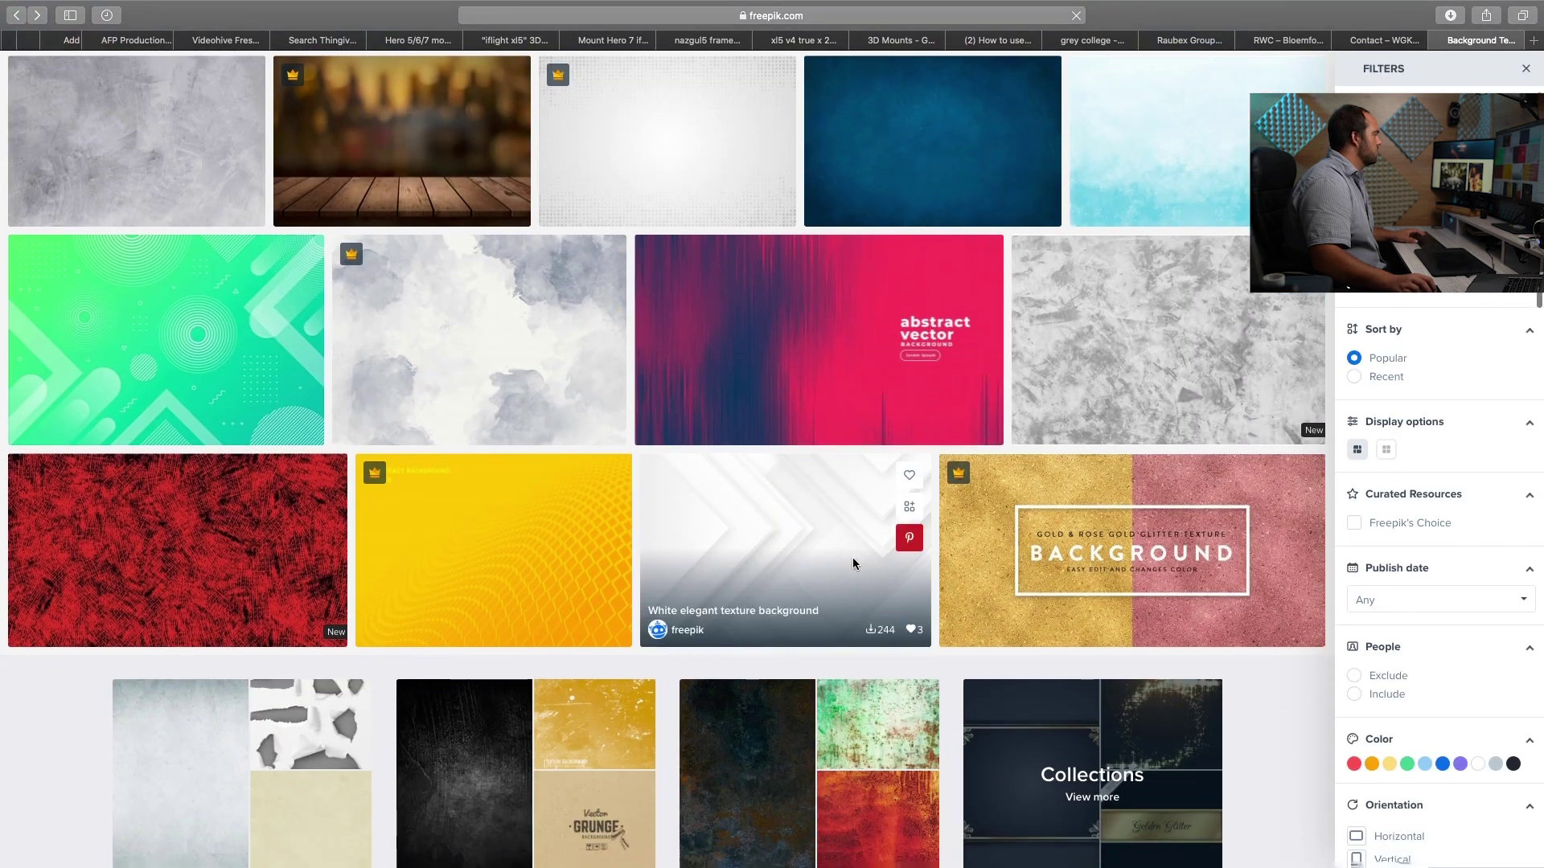
scroll(853, 563, down, 10)
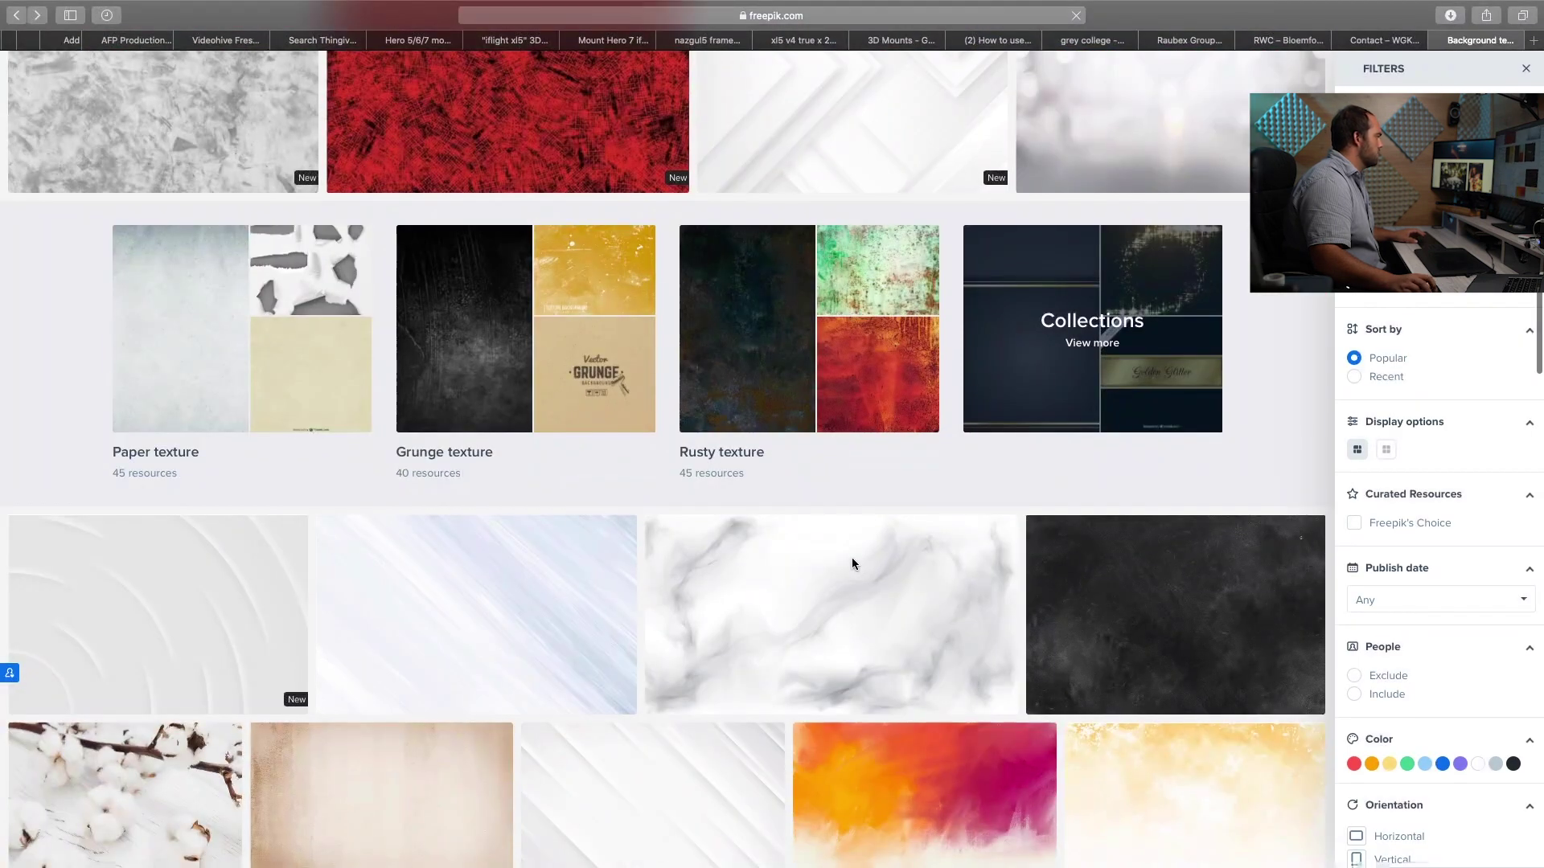
scroll(852, 558, down, 9)
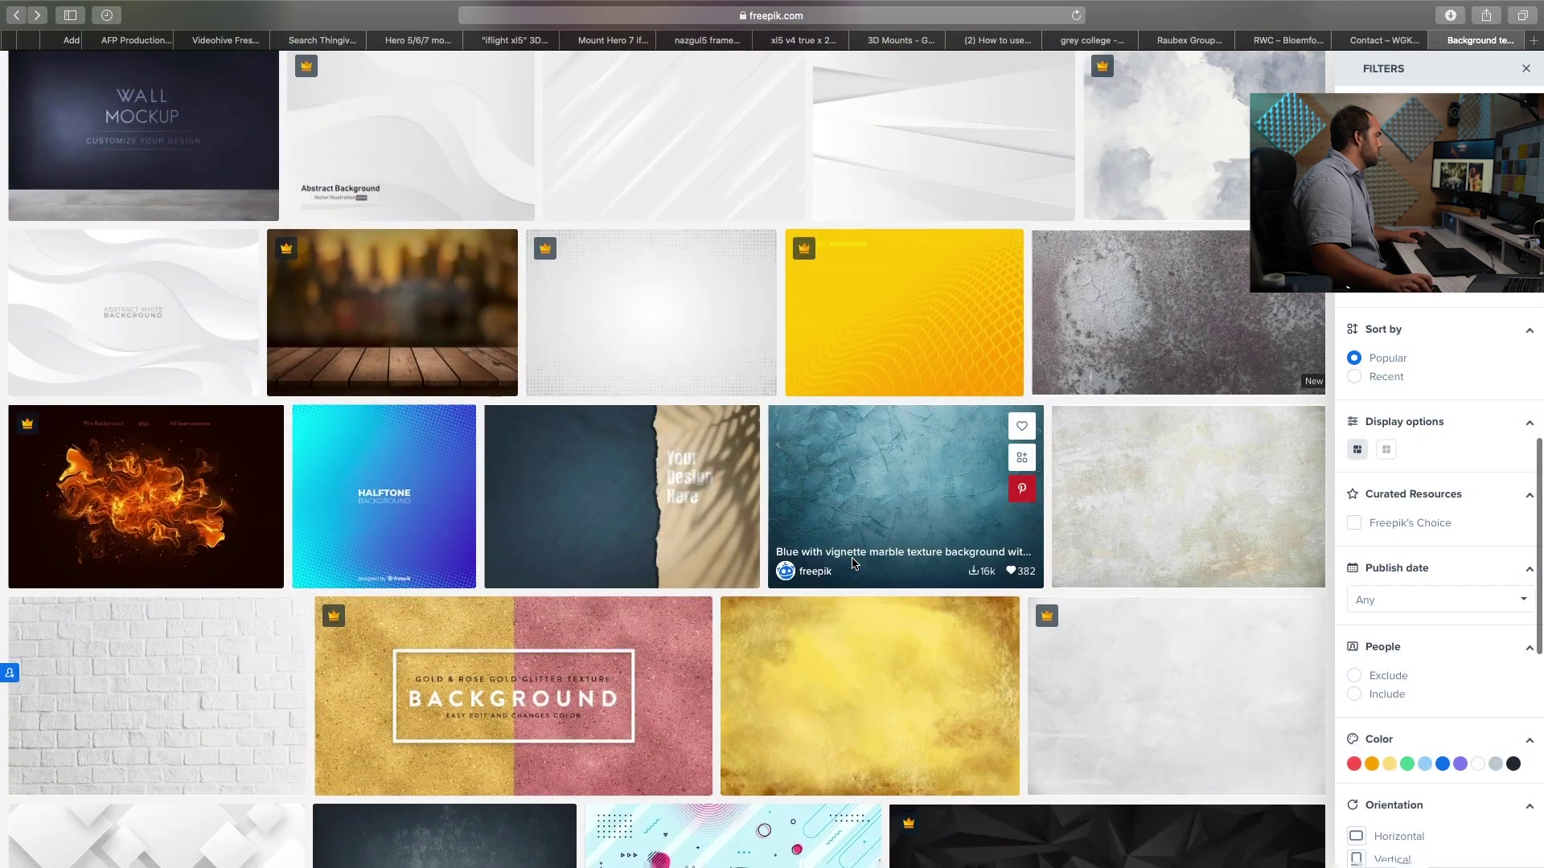
scroll(853, 563, down, 2)
scroll(852, 562, down, 1)
scroll(852, 557, down, 3)
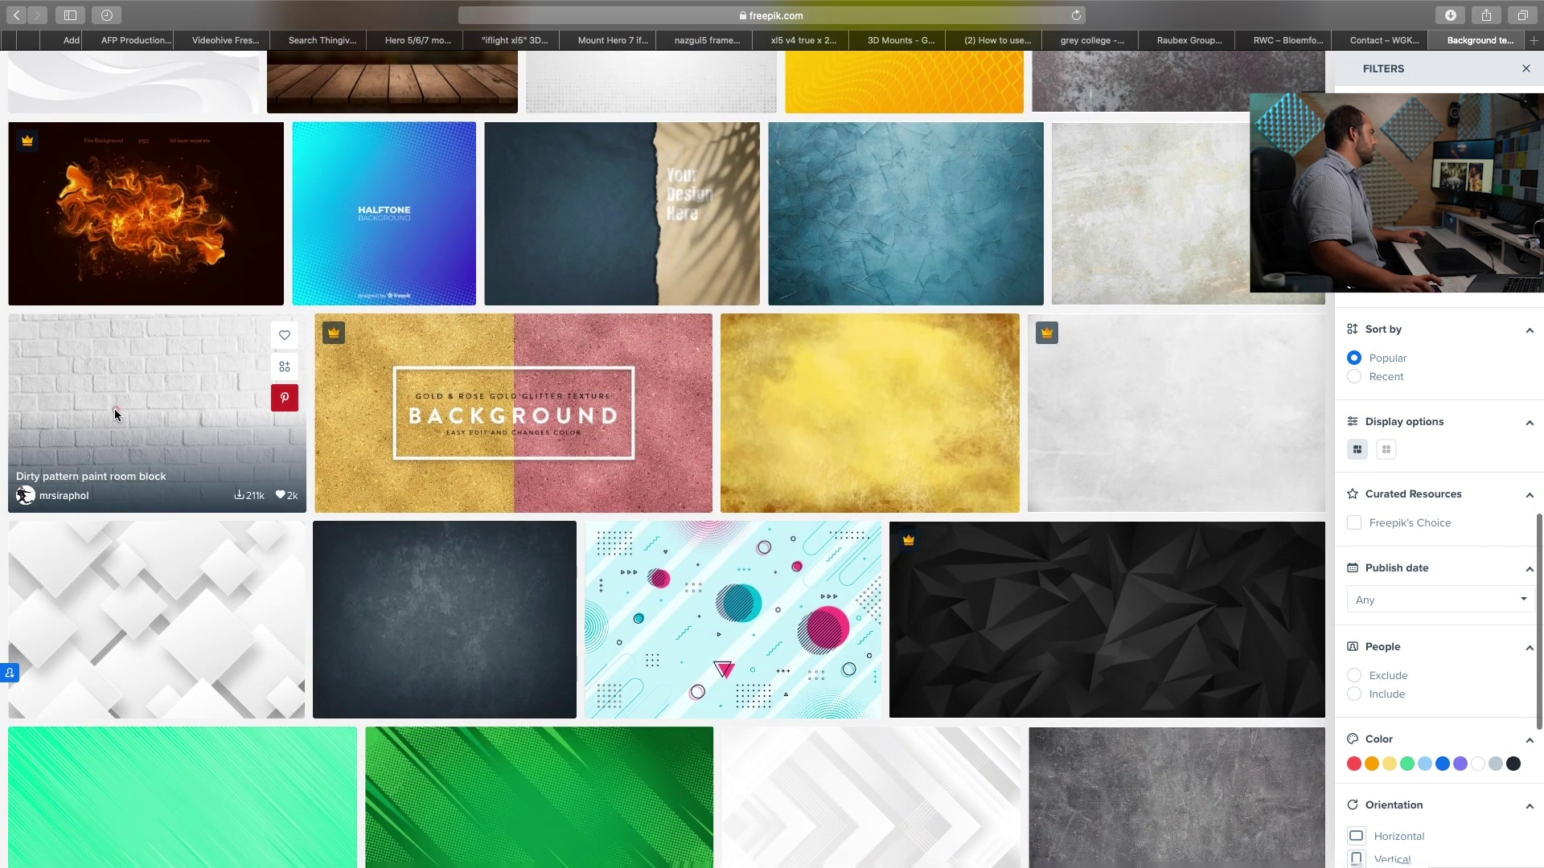
click(114, 408)
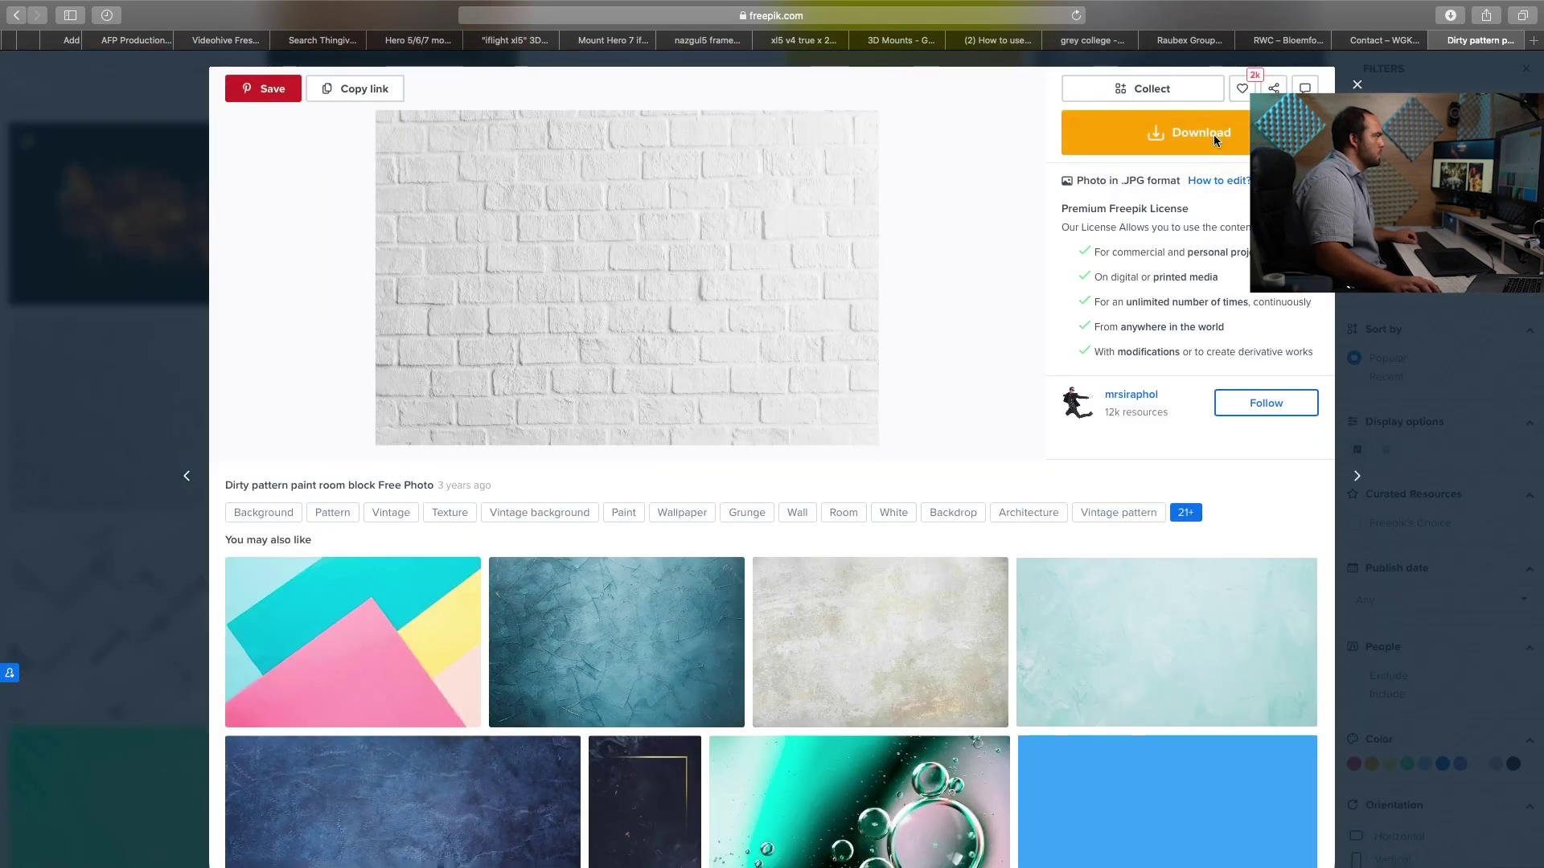
click(1205, 133)
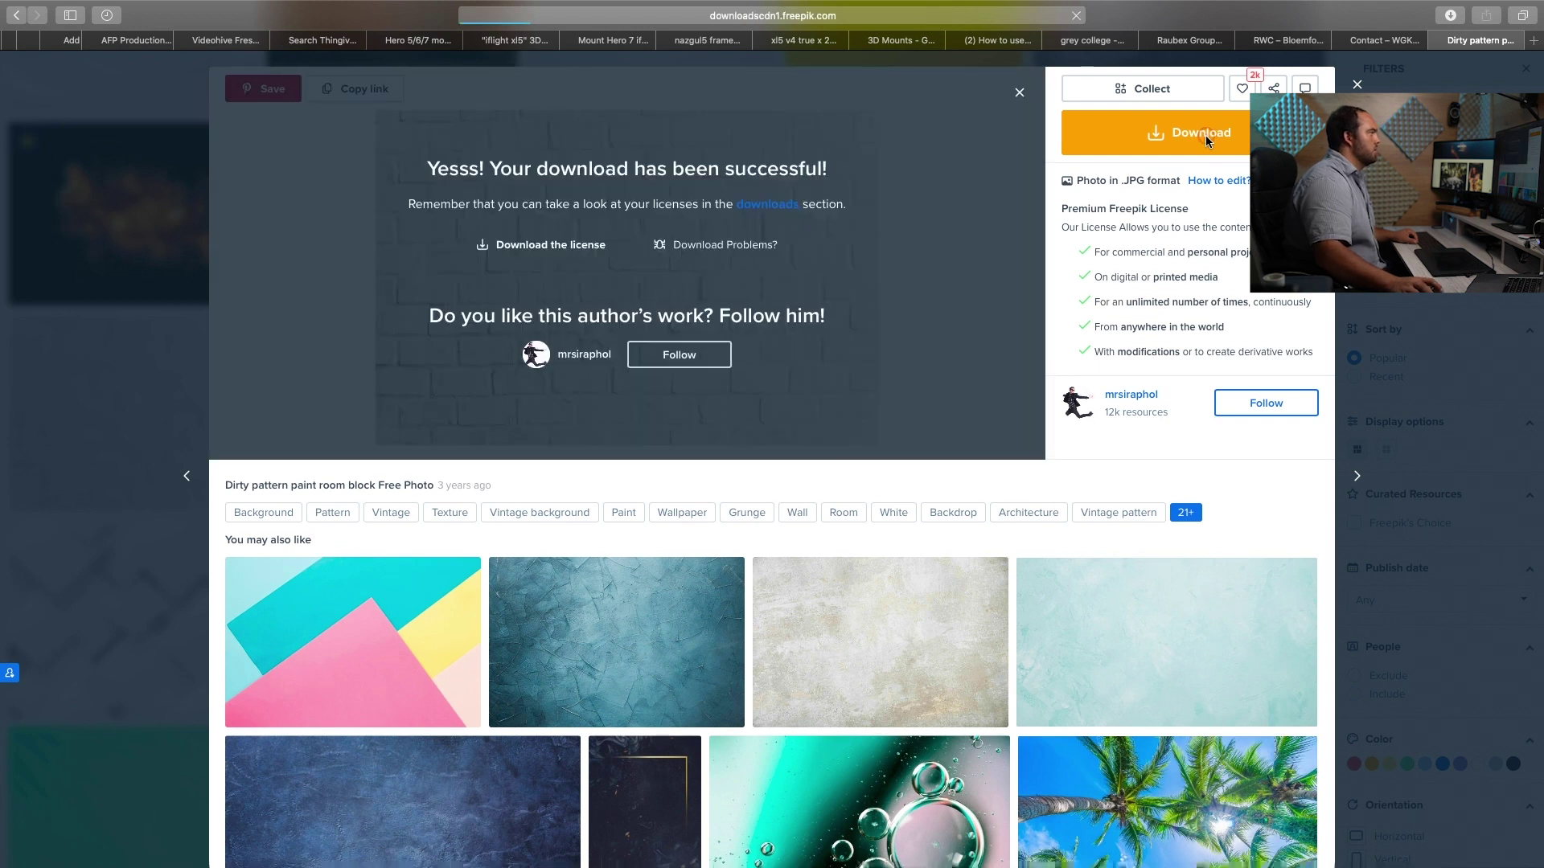
click(1020, 95)
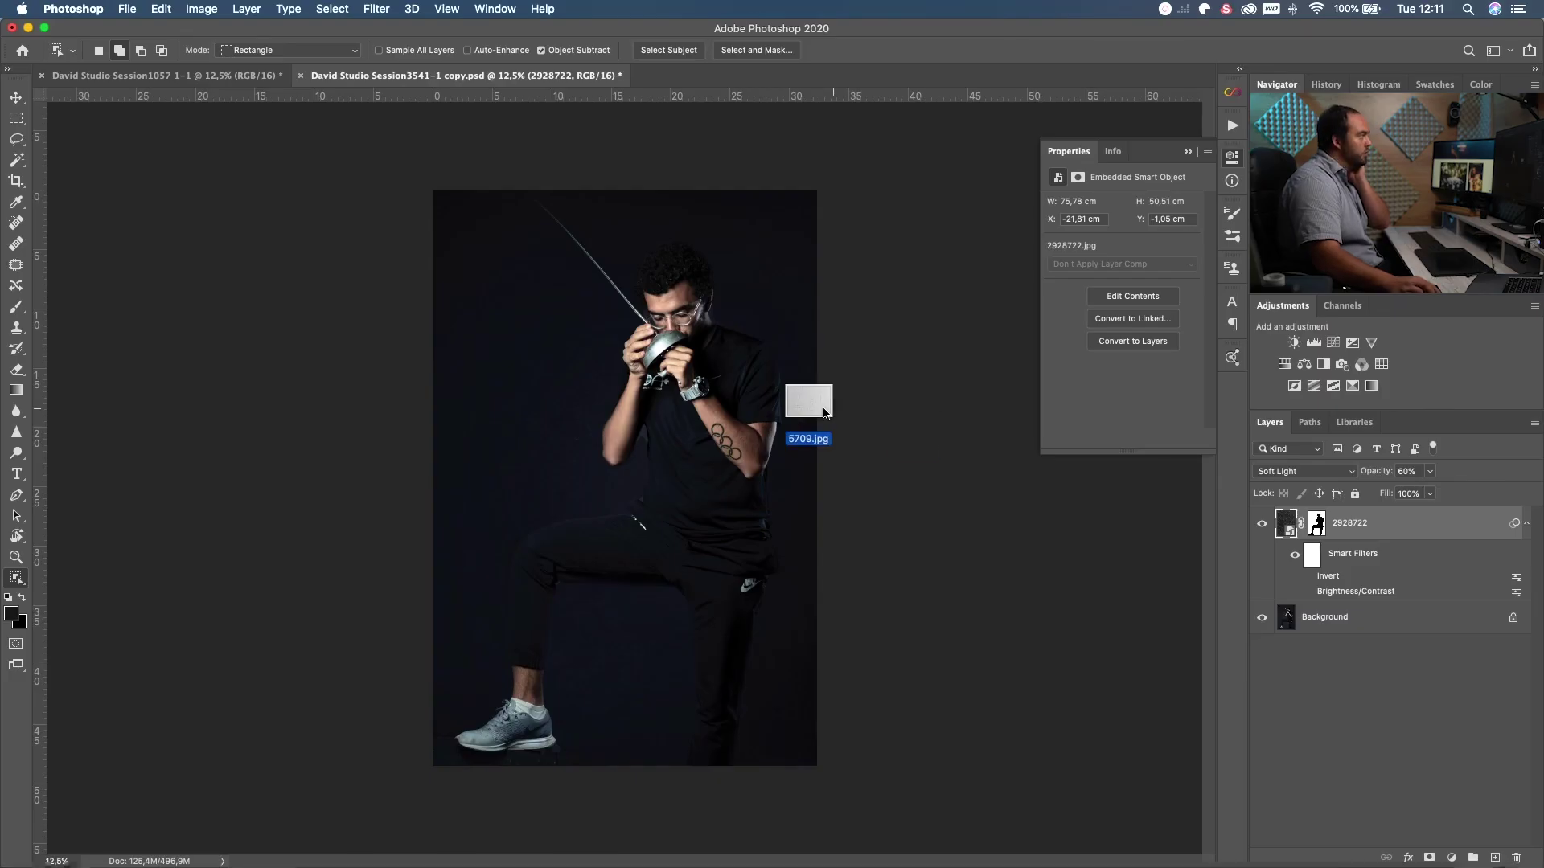
Place the brick texture 5709.jpg in the fencer document and scale it to about 15.46% so it spans the image width
drag(824, 412, 631, 415)
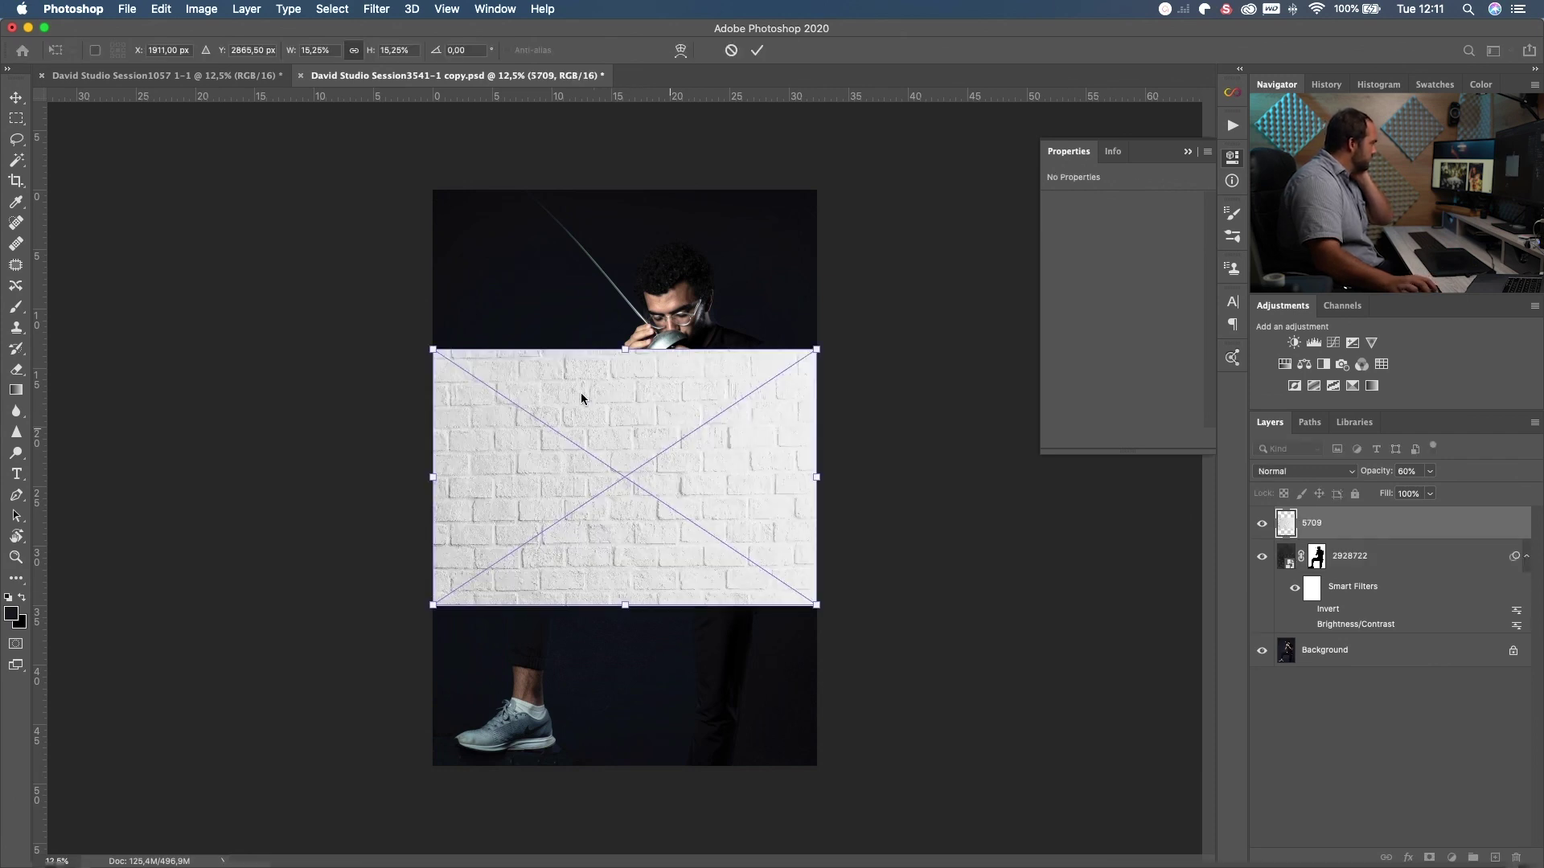
drag(431, 349, 173, 177)
drag(811, 607, 705, 531)
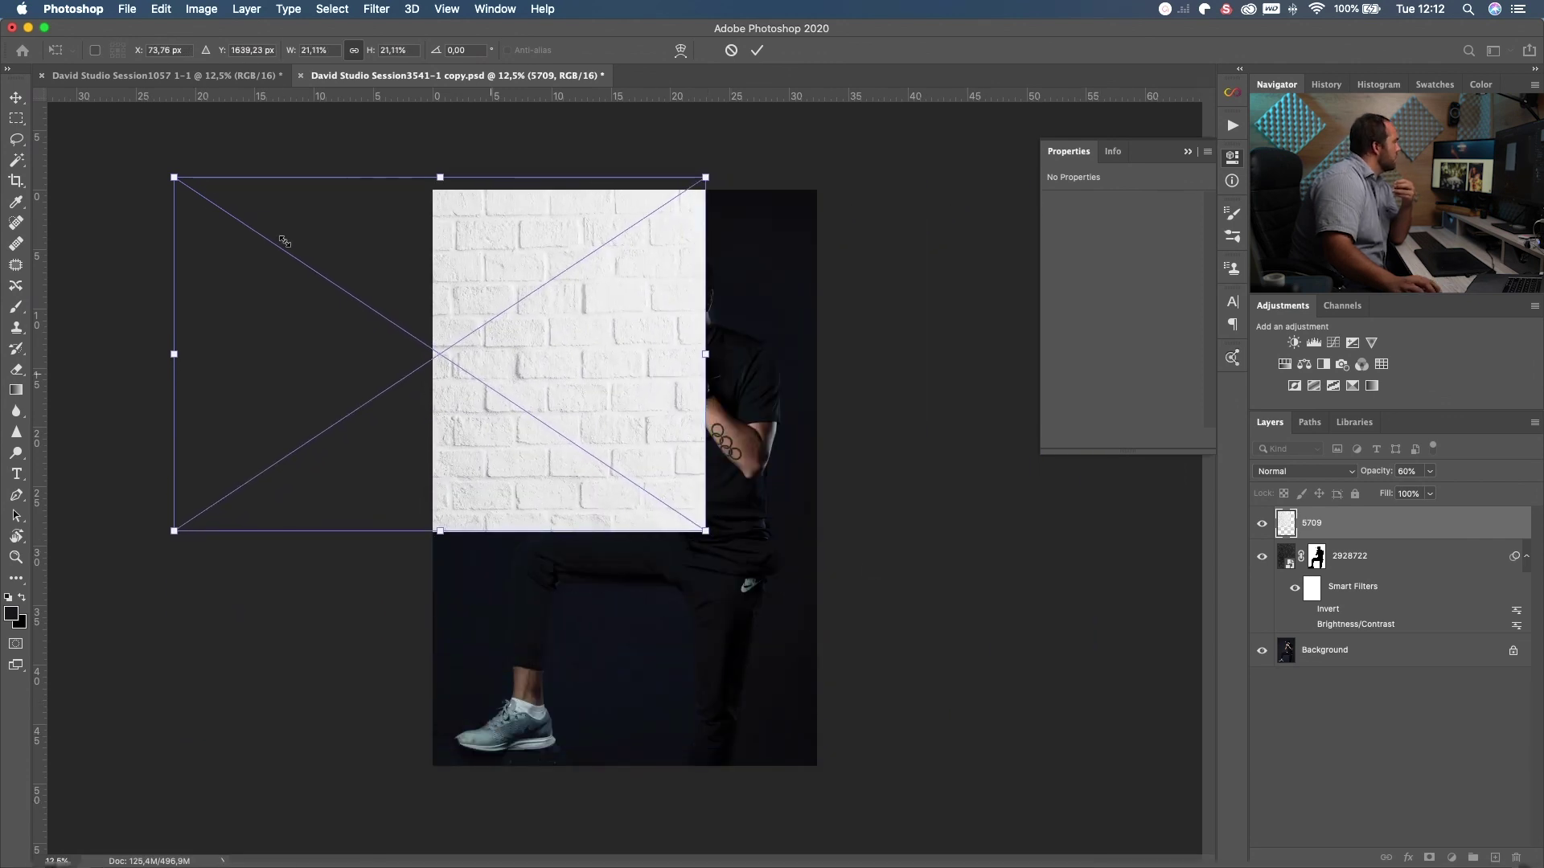
drag(167, 172, 363, 304)
drag(593, 457, 691, 494)
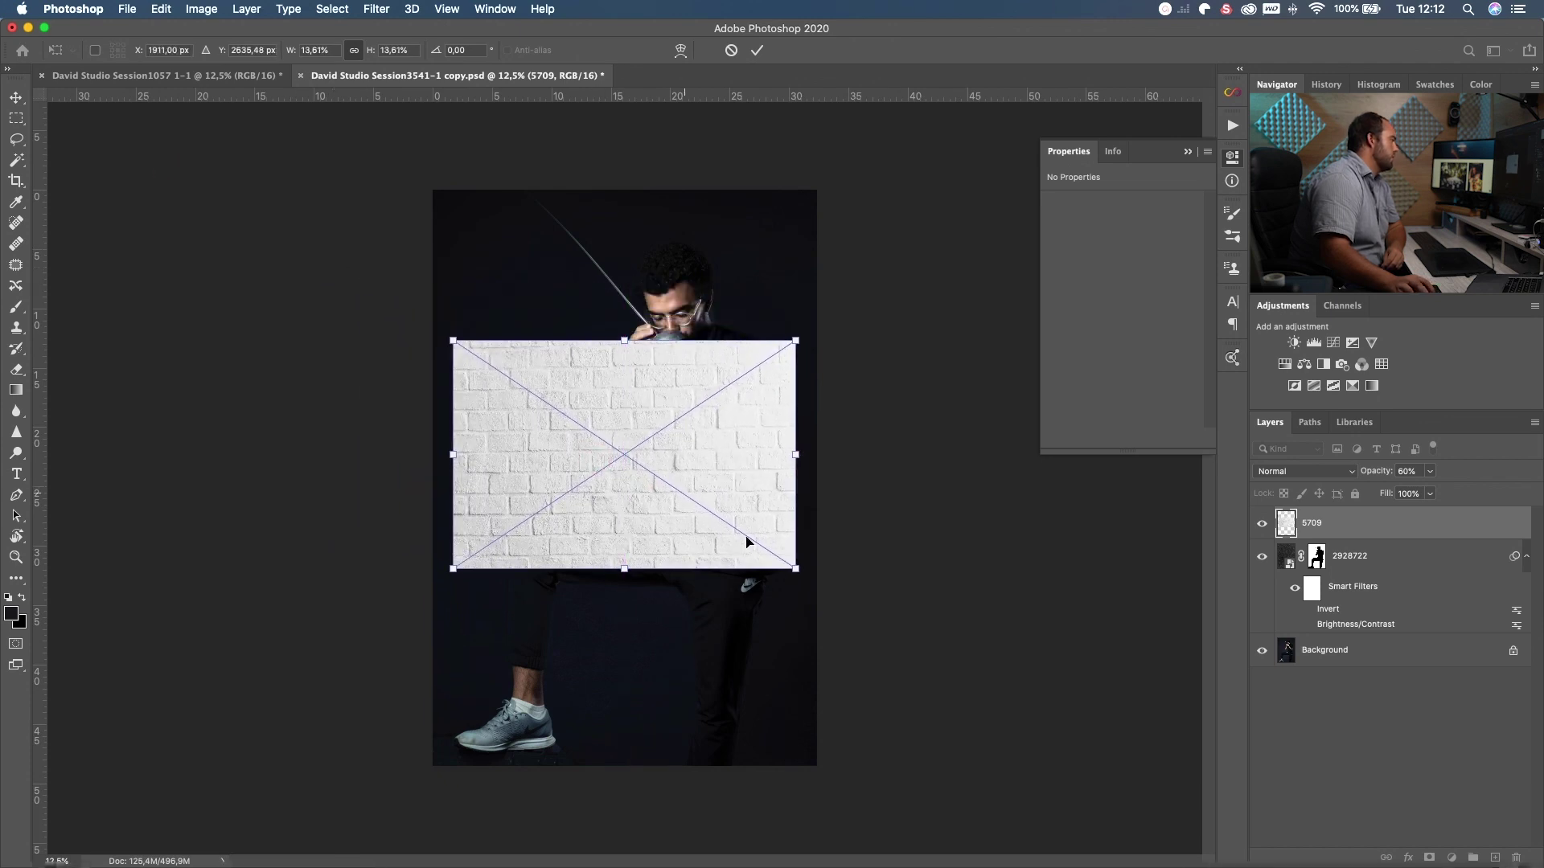
drag(796, 569, 816, 583)
drag(455, 338, 427, 323)
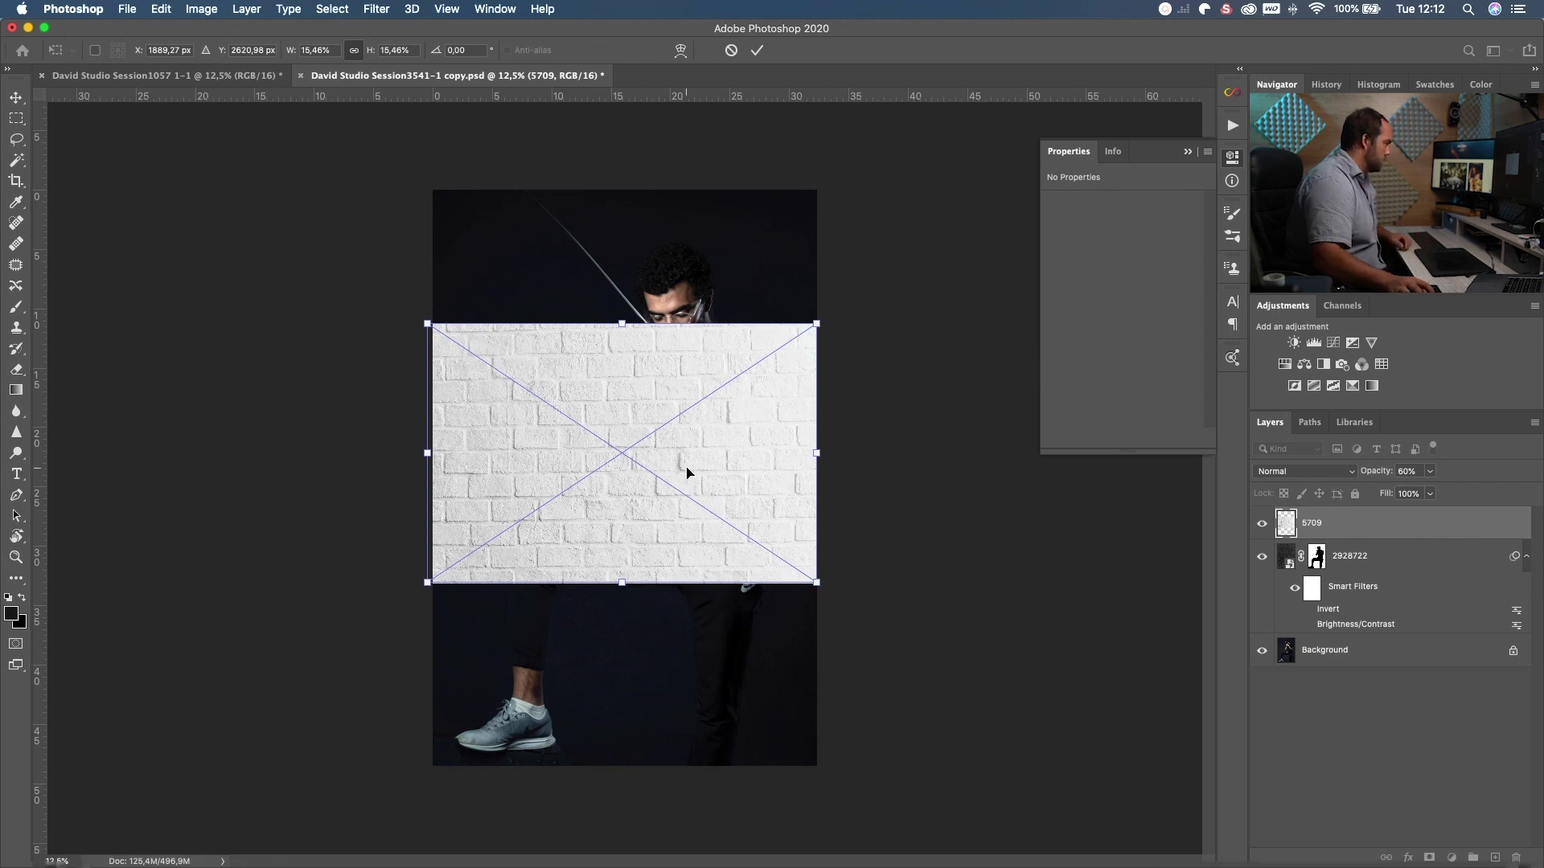
key(Return)
key(w)
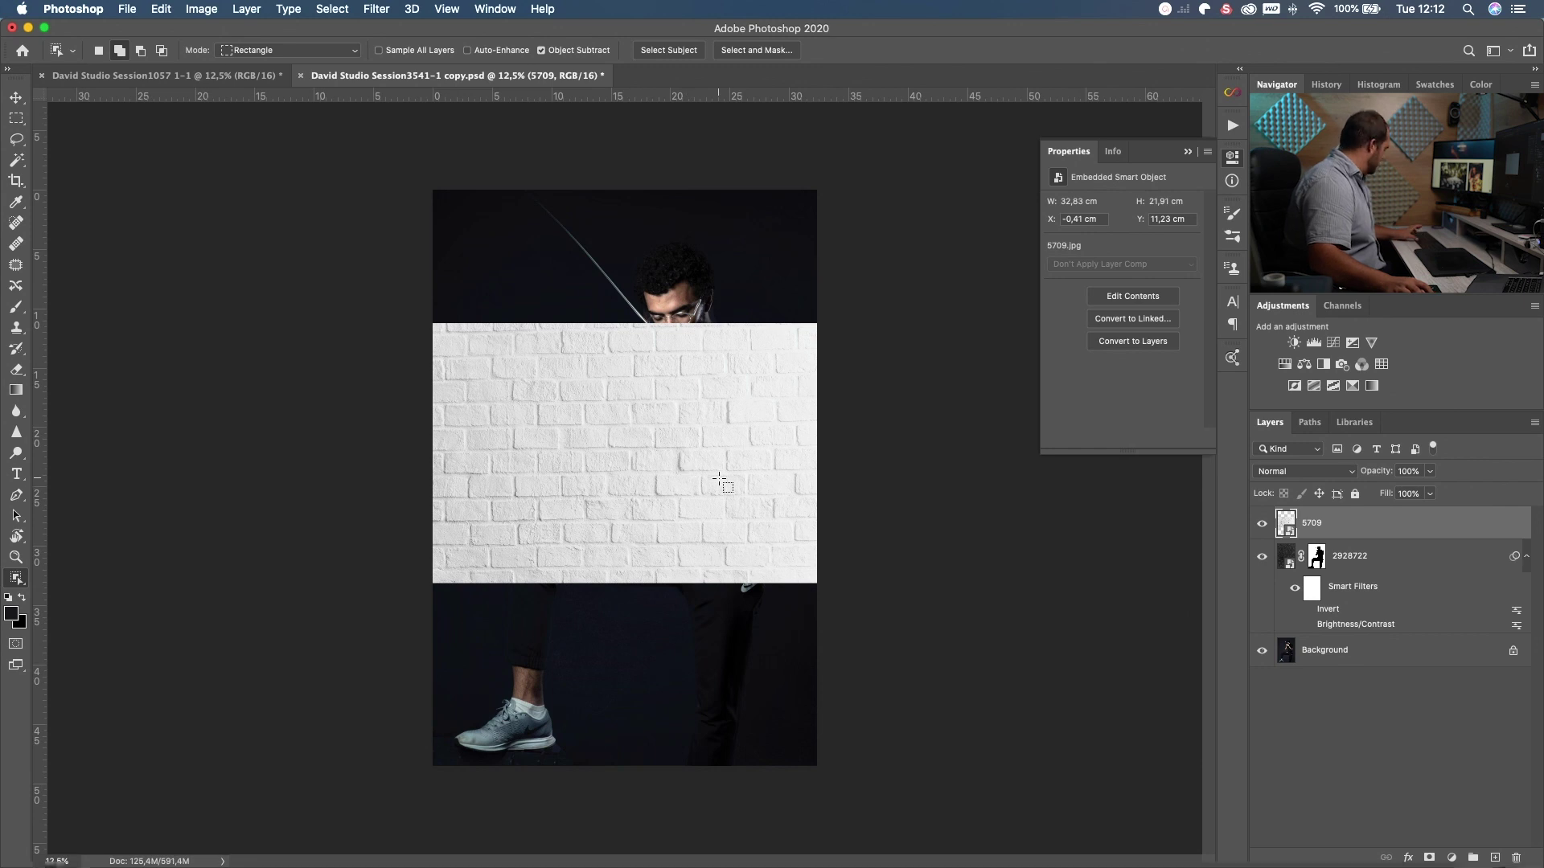
Duplicate the brick layer twice and move the topmost copy down to cover the lower part of the image
key(super+j)
key(super+j)
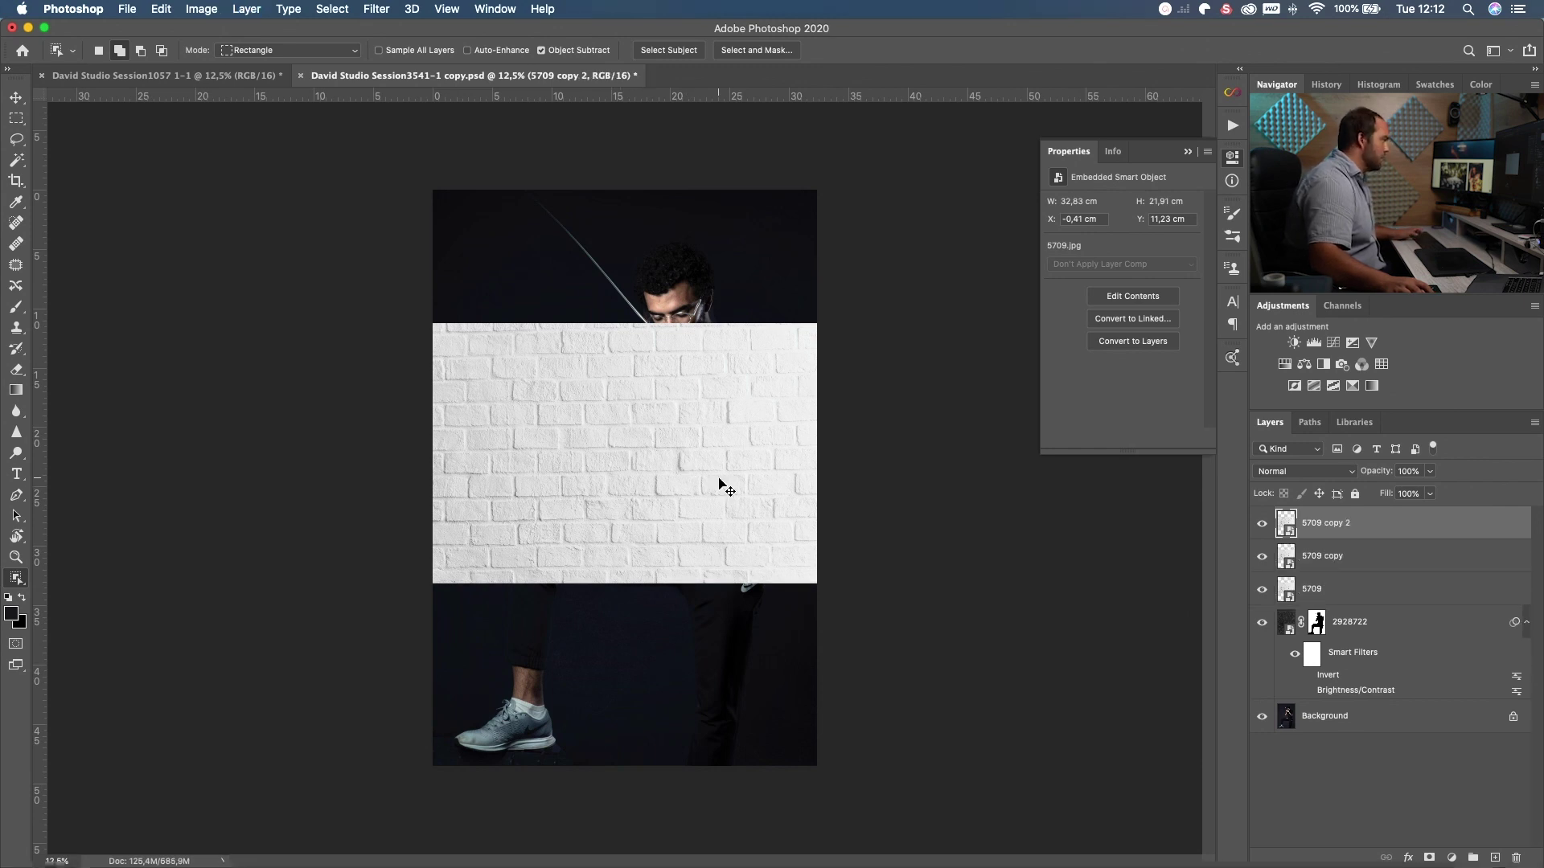
key(super+t)
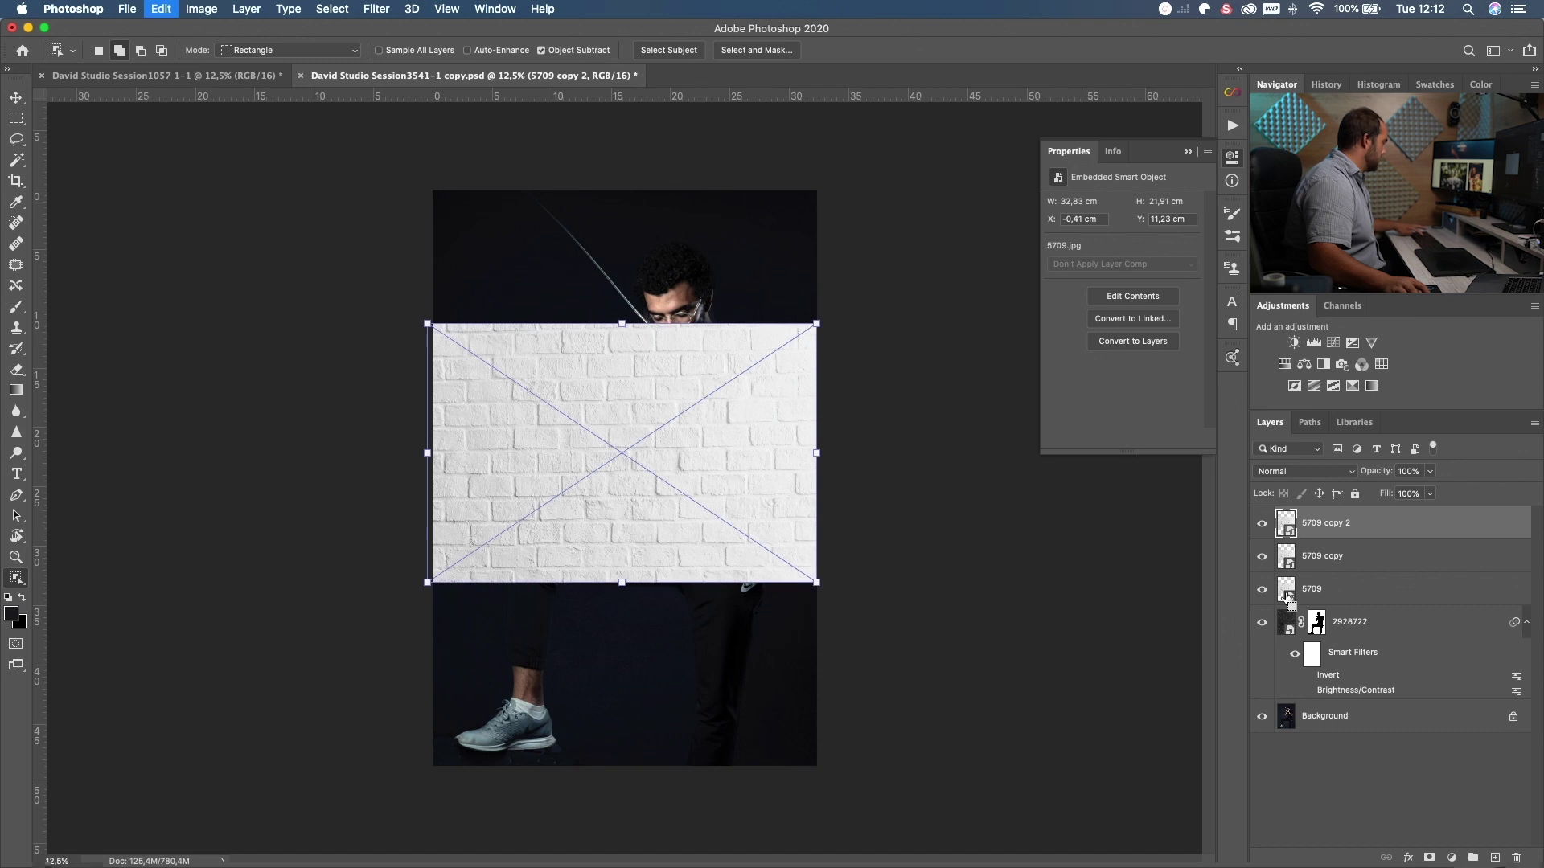
drag(641, 506, 638, 694)
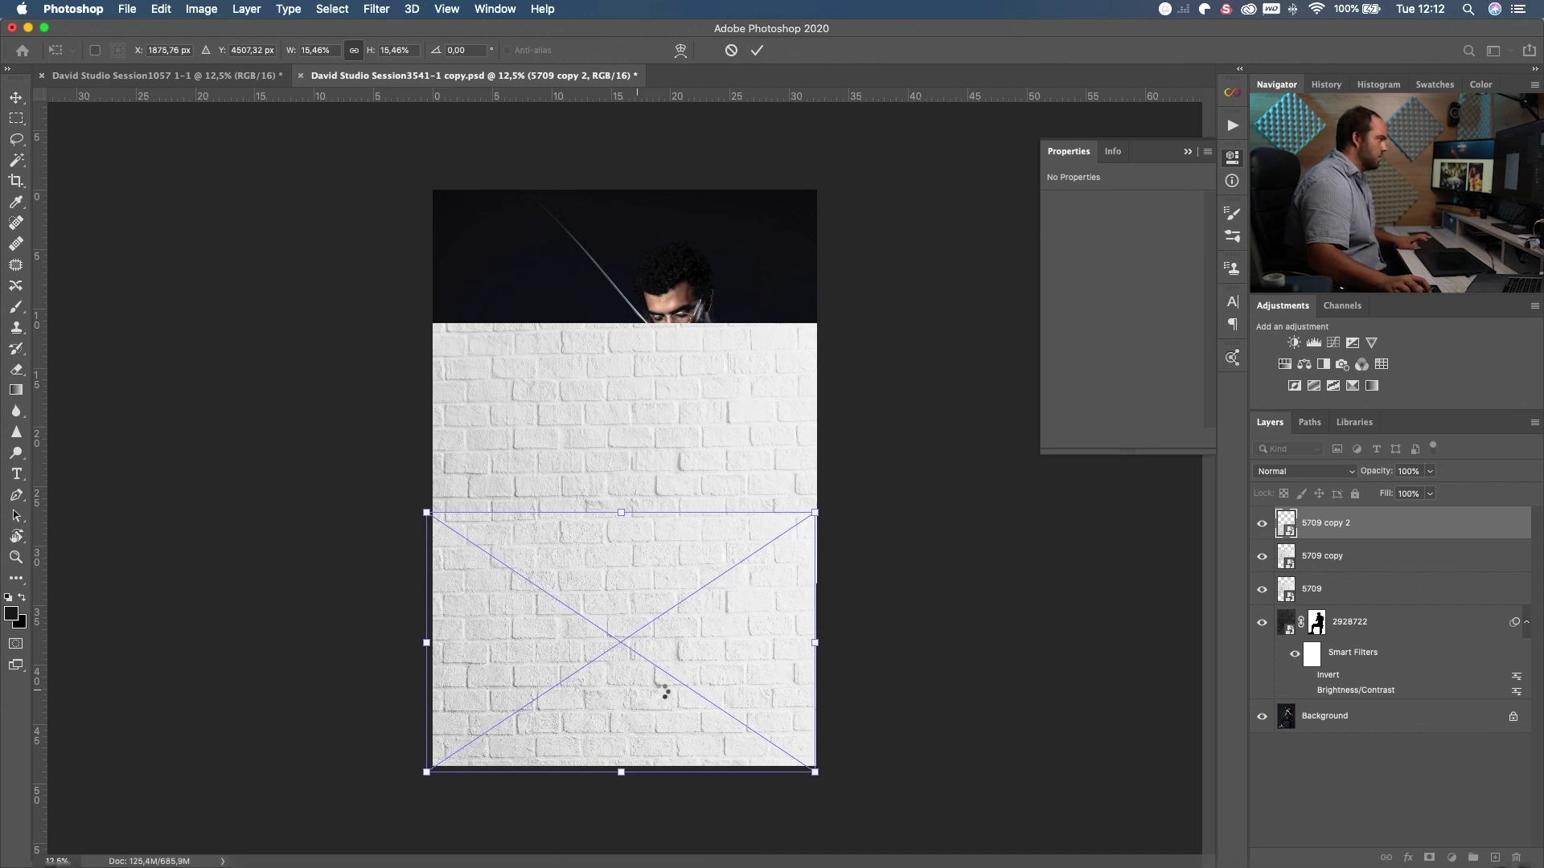
Move the 5709 copy layer up to cover the top of the image, lining up its brick rows with the layer below
click(1369, 561)
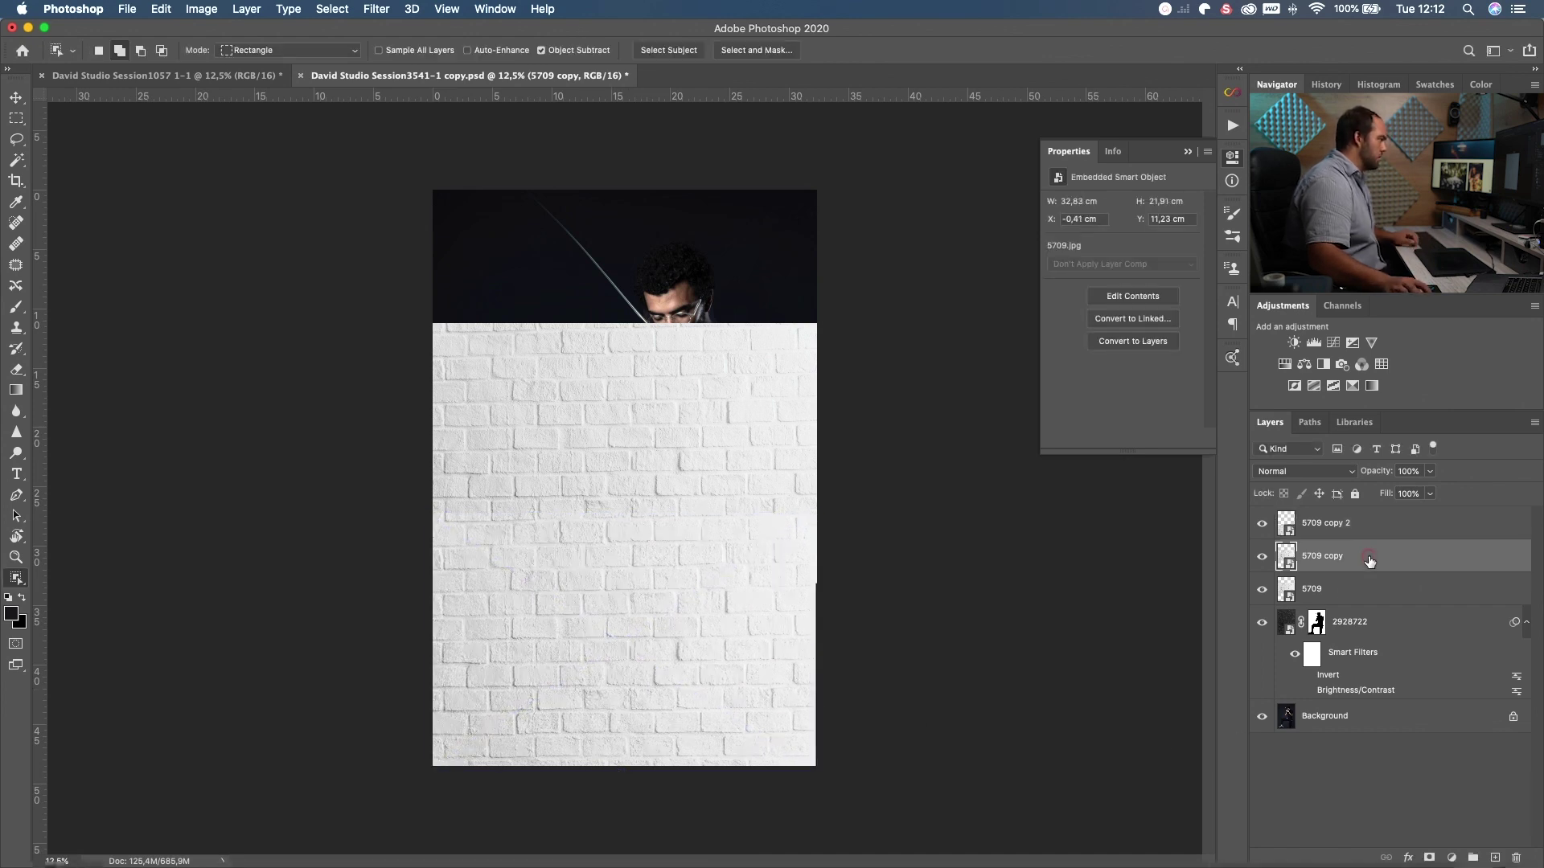
key(super+t)
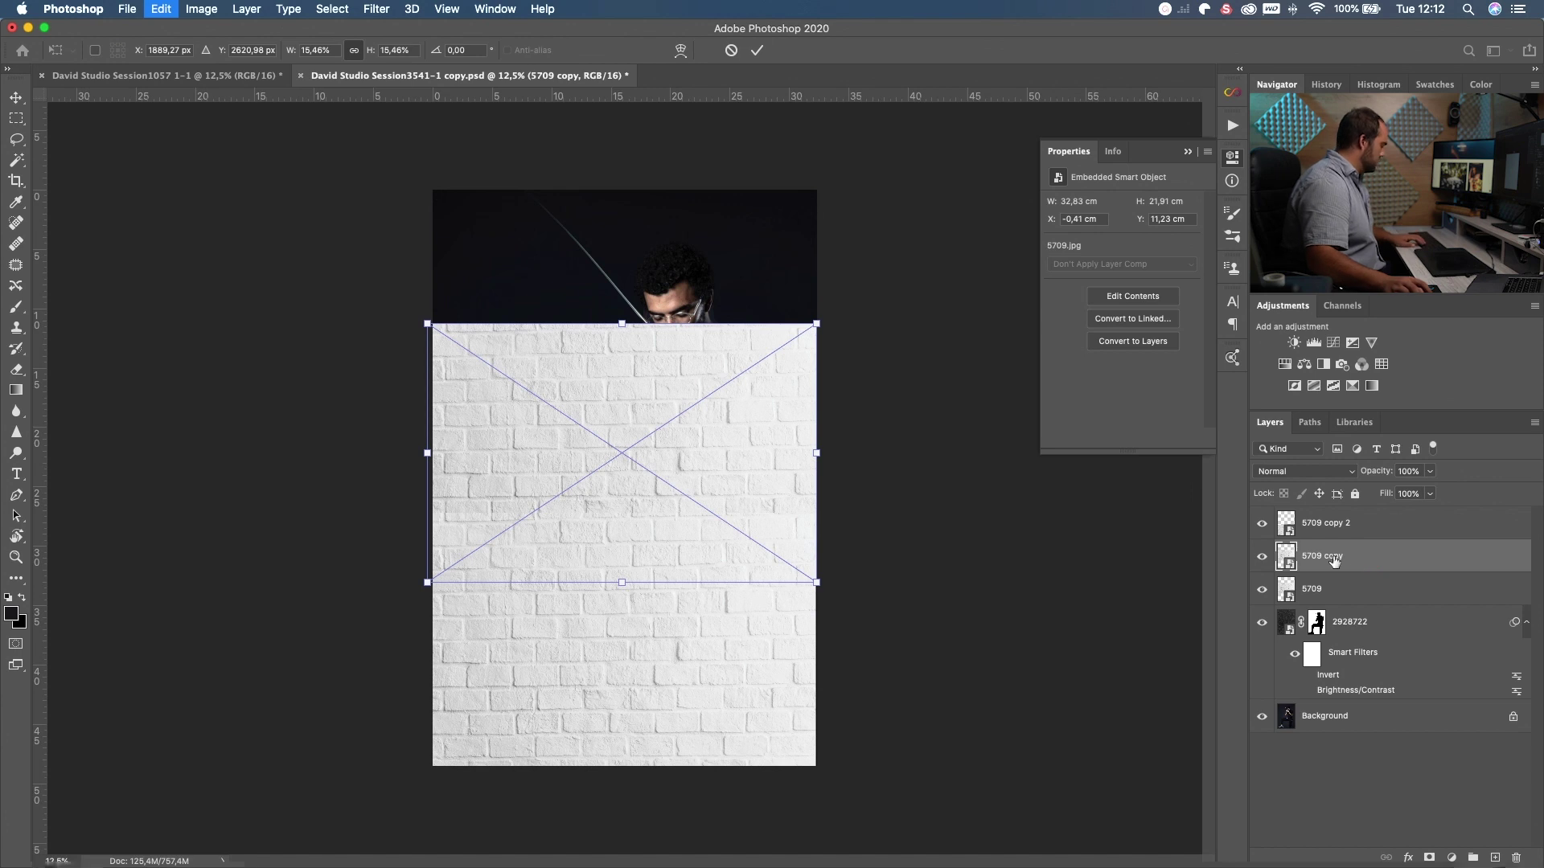
drag(715, 344, 716, 293)
key(Right)
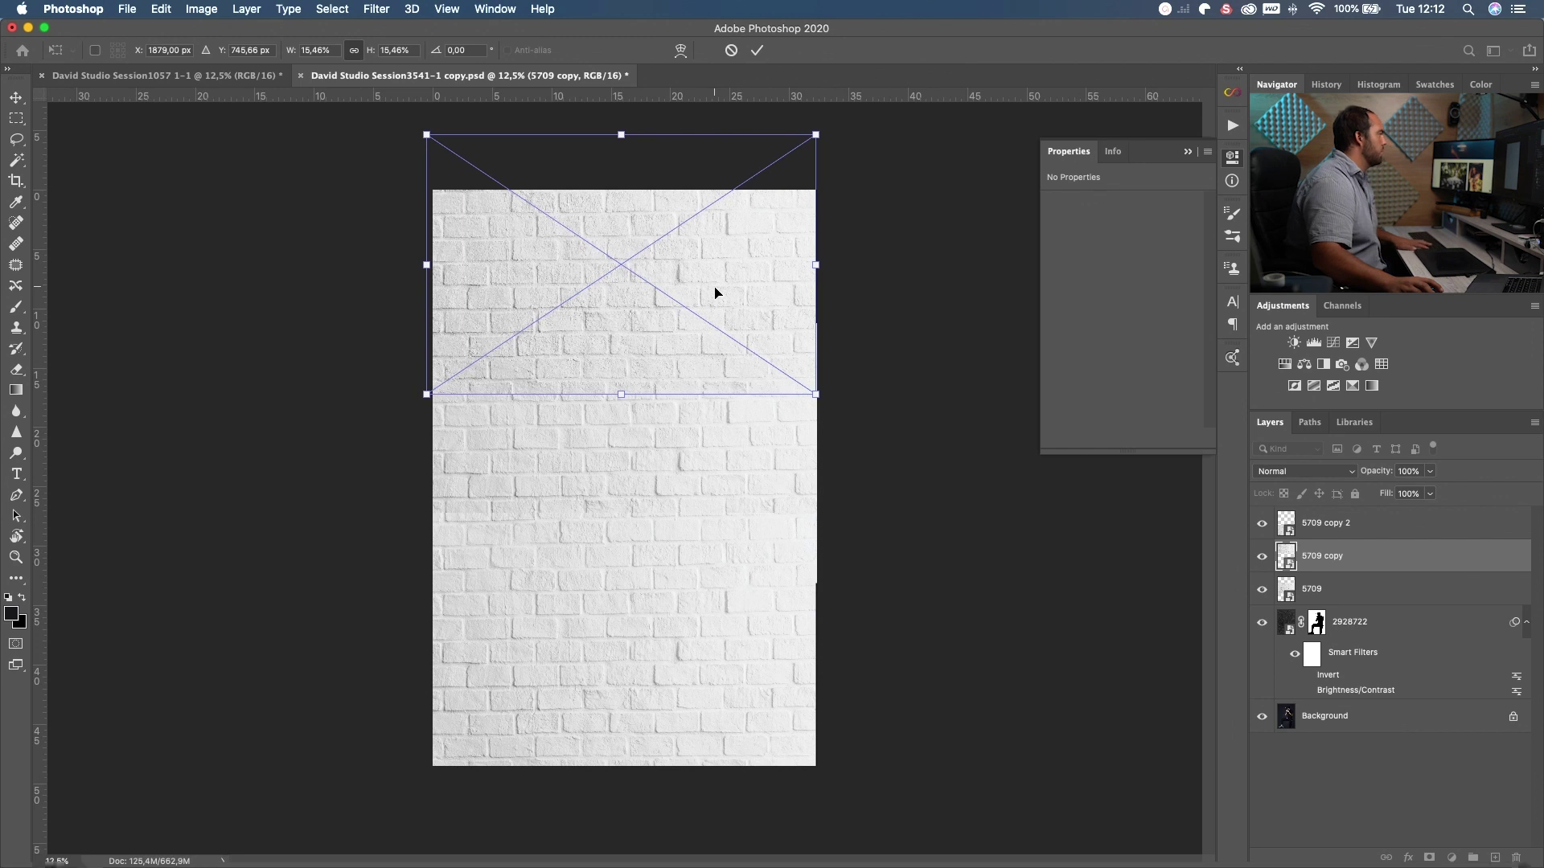
key(w)
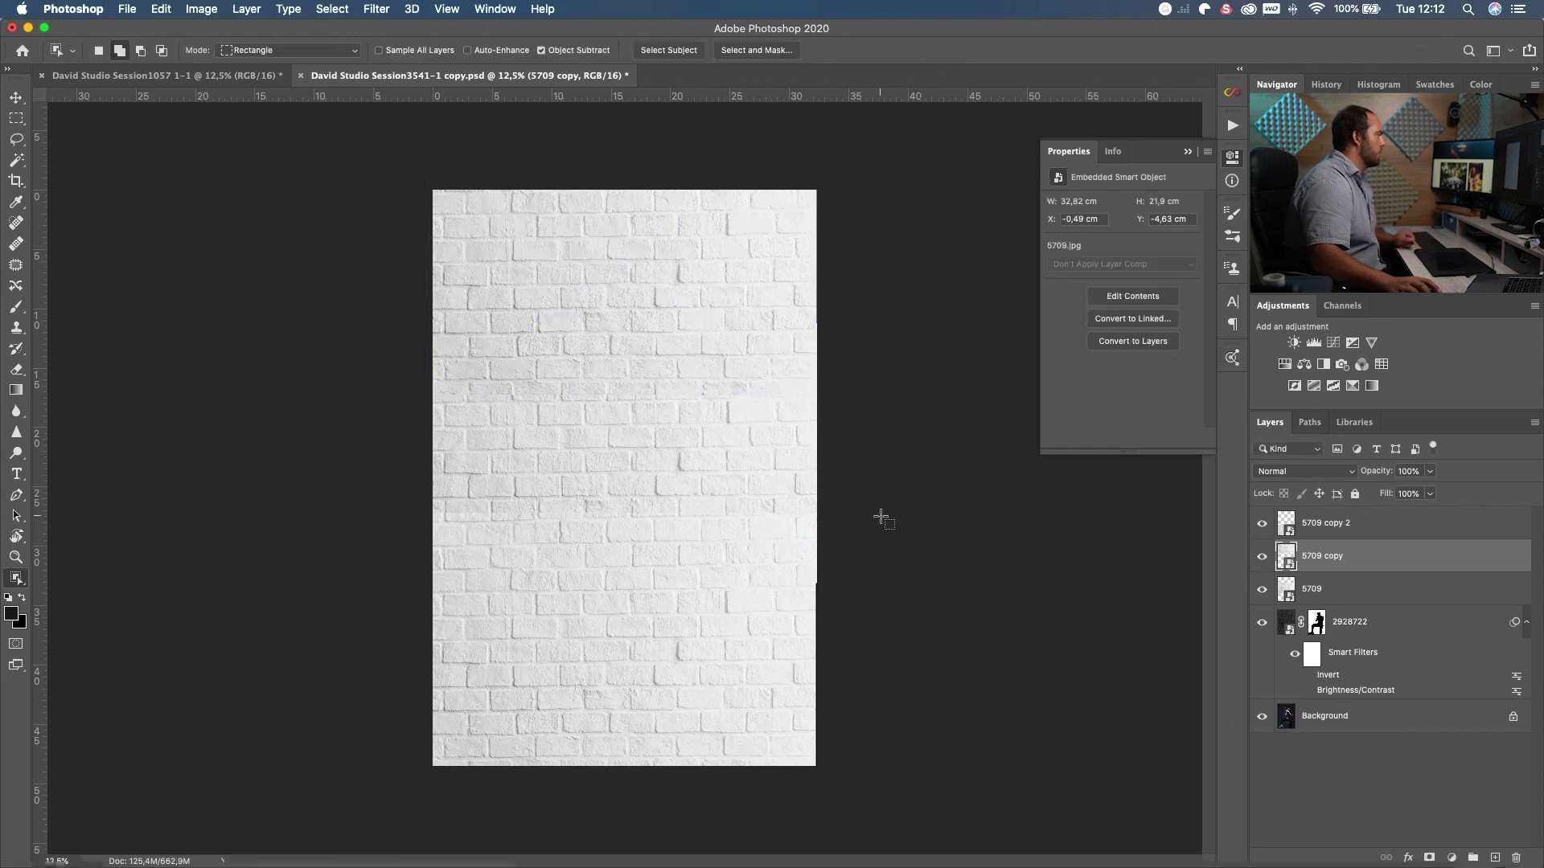
Merge the three brick layers into a single layer
click(1409, 531)
shift+click(1400, 593)
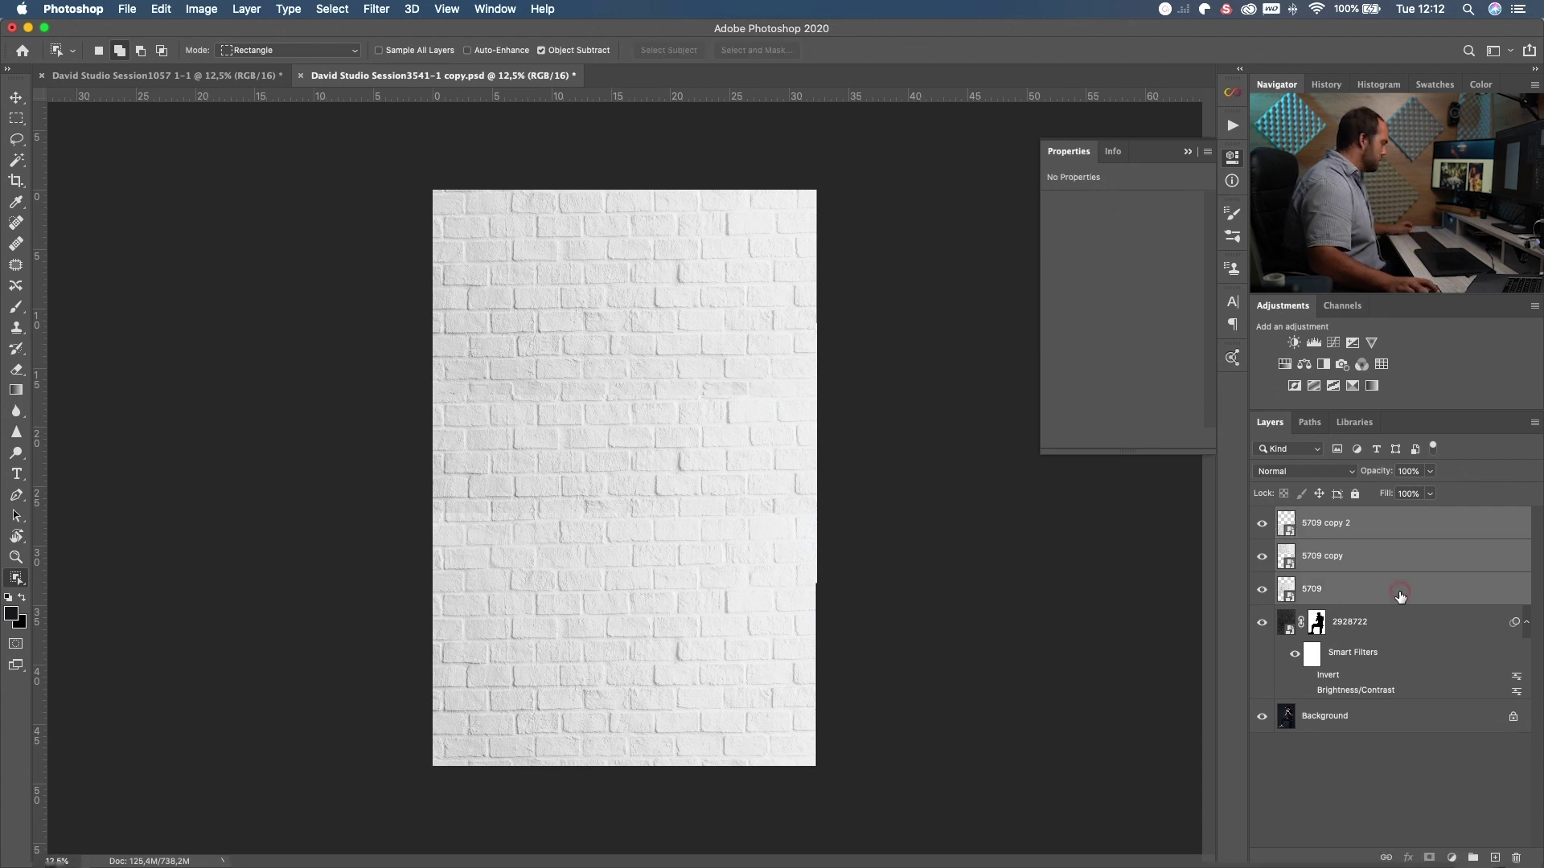
key(super+e)
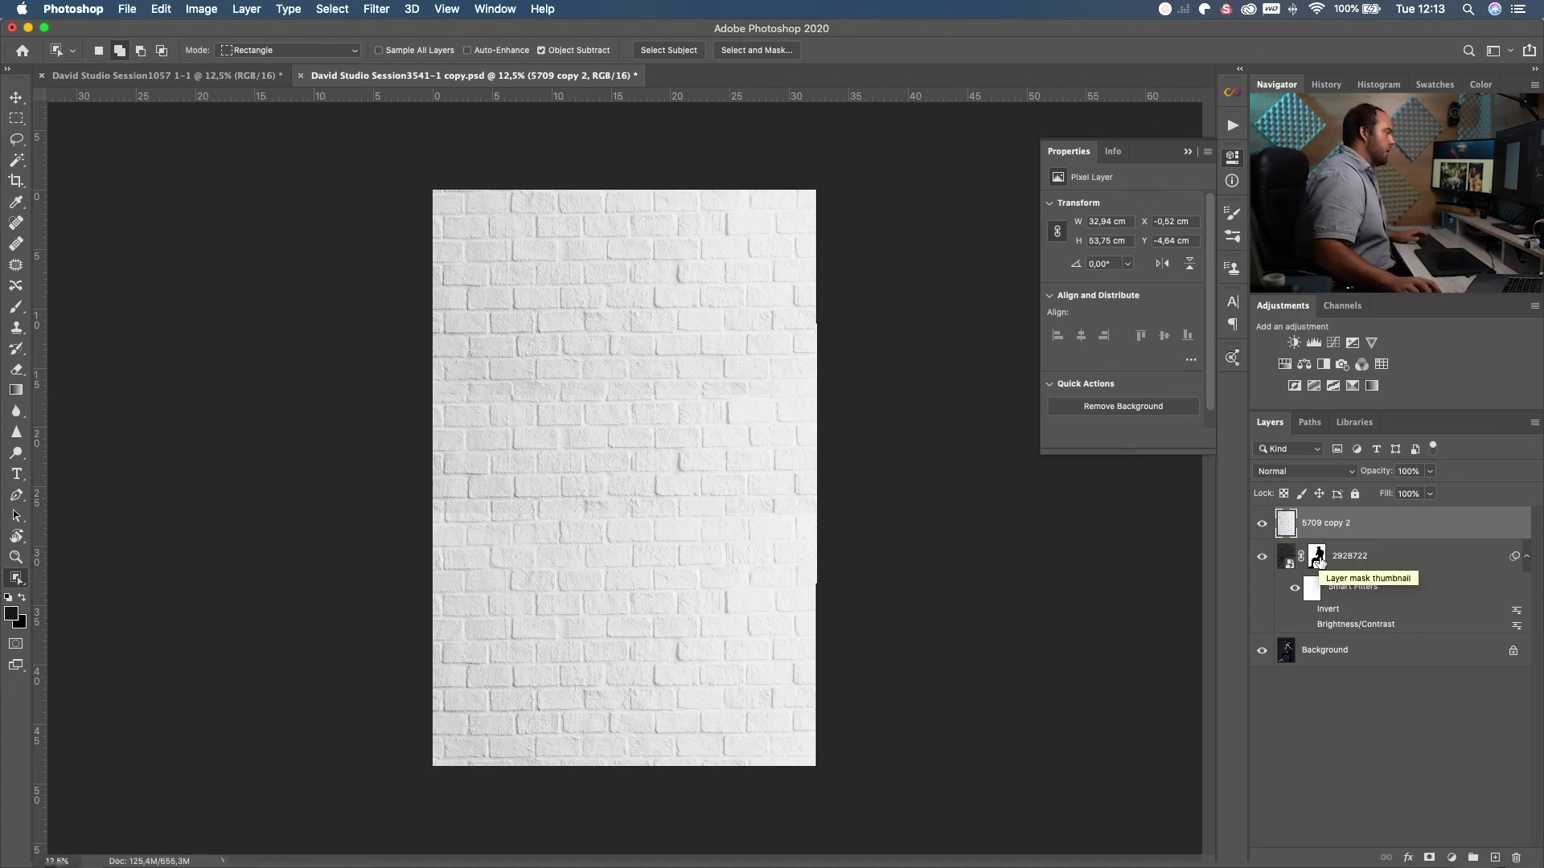
Load the 2928722 layer's mask as a selection, hide that layer, and mask the merged brick layer with the selection
click(1318, 561)
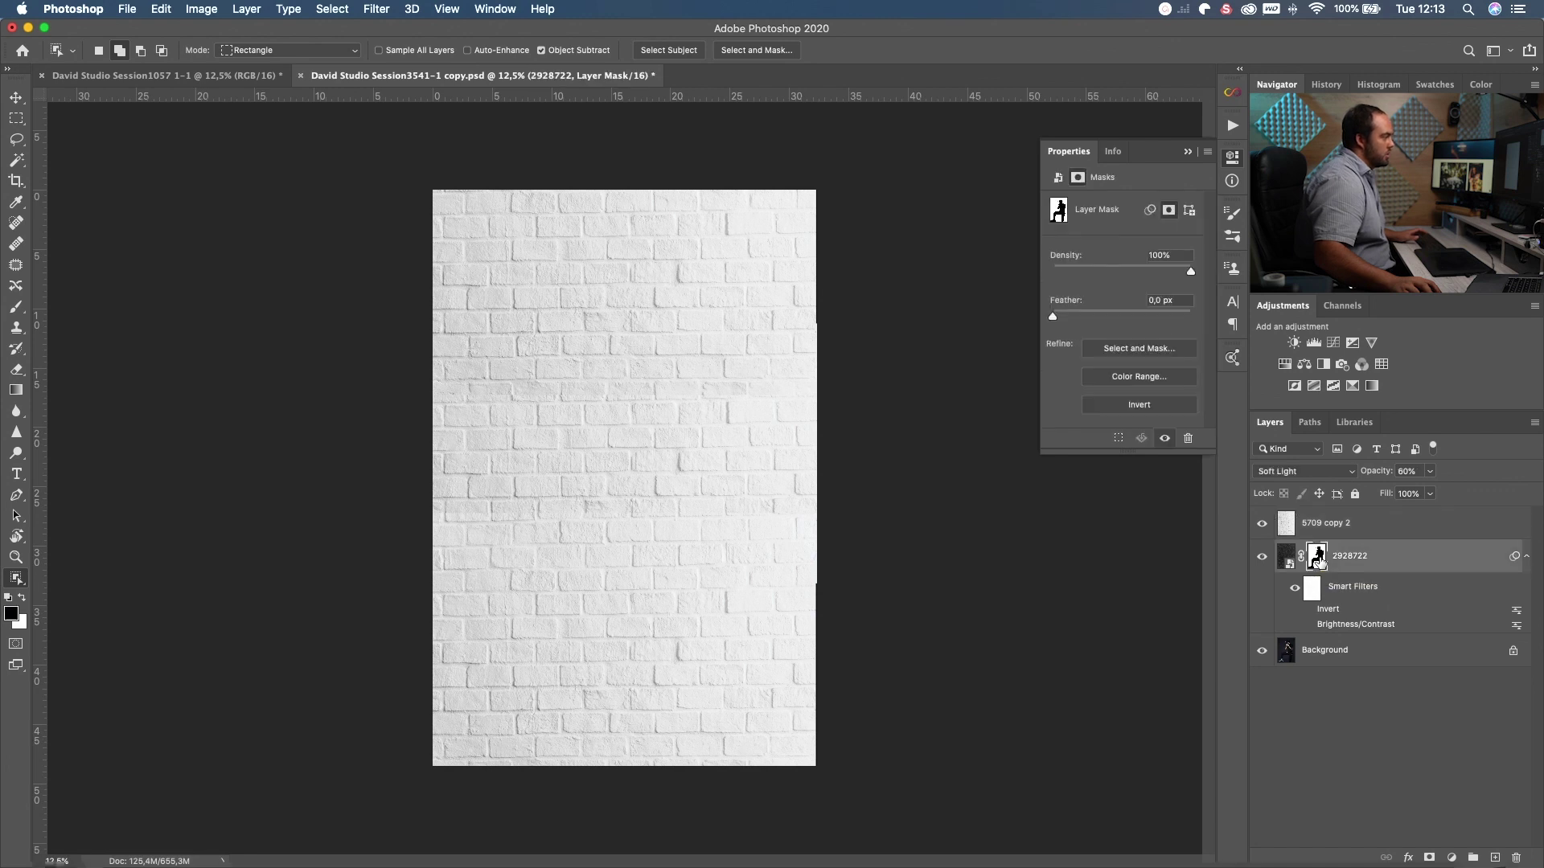
right_click(1319, 561)
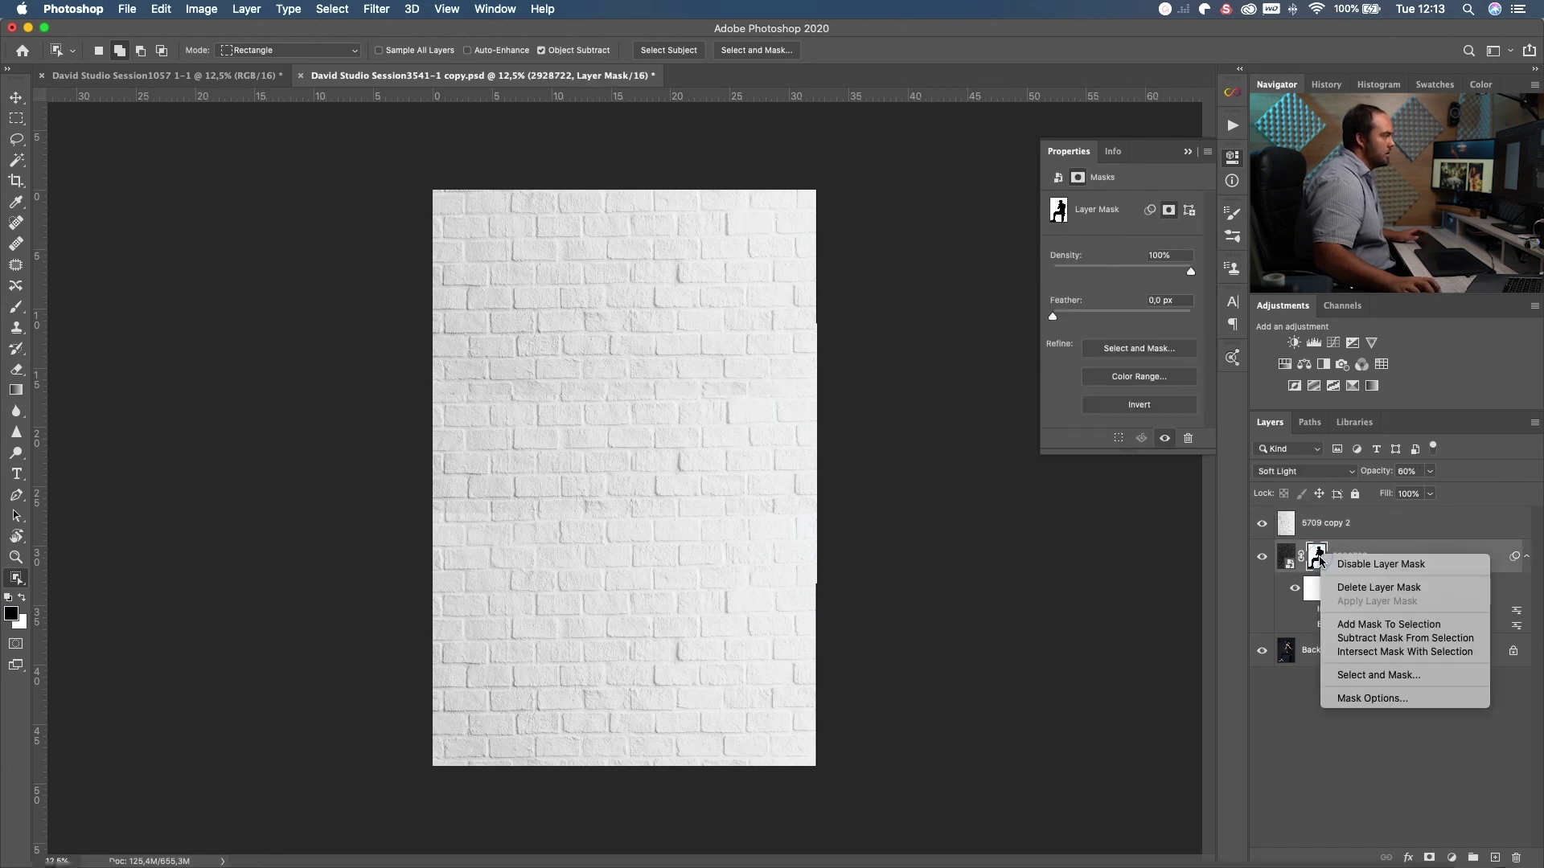
click(1358, 625)
click(1289, 527)
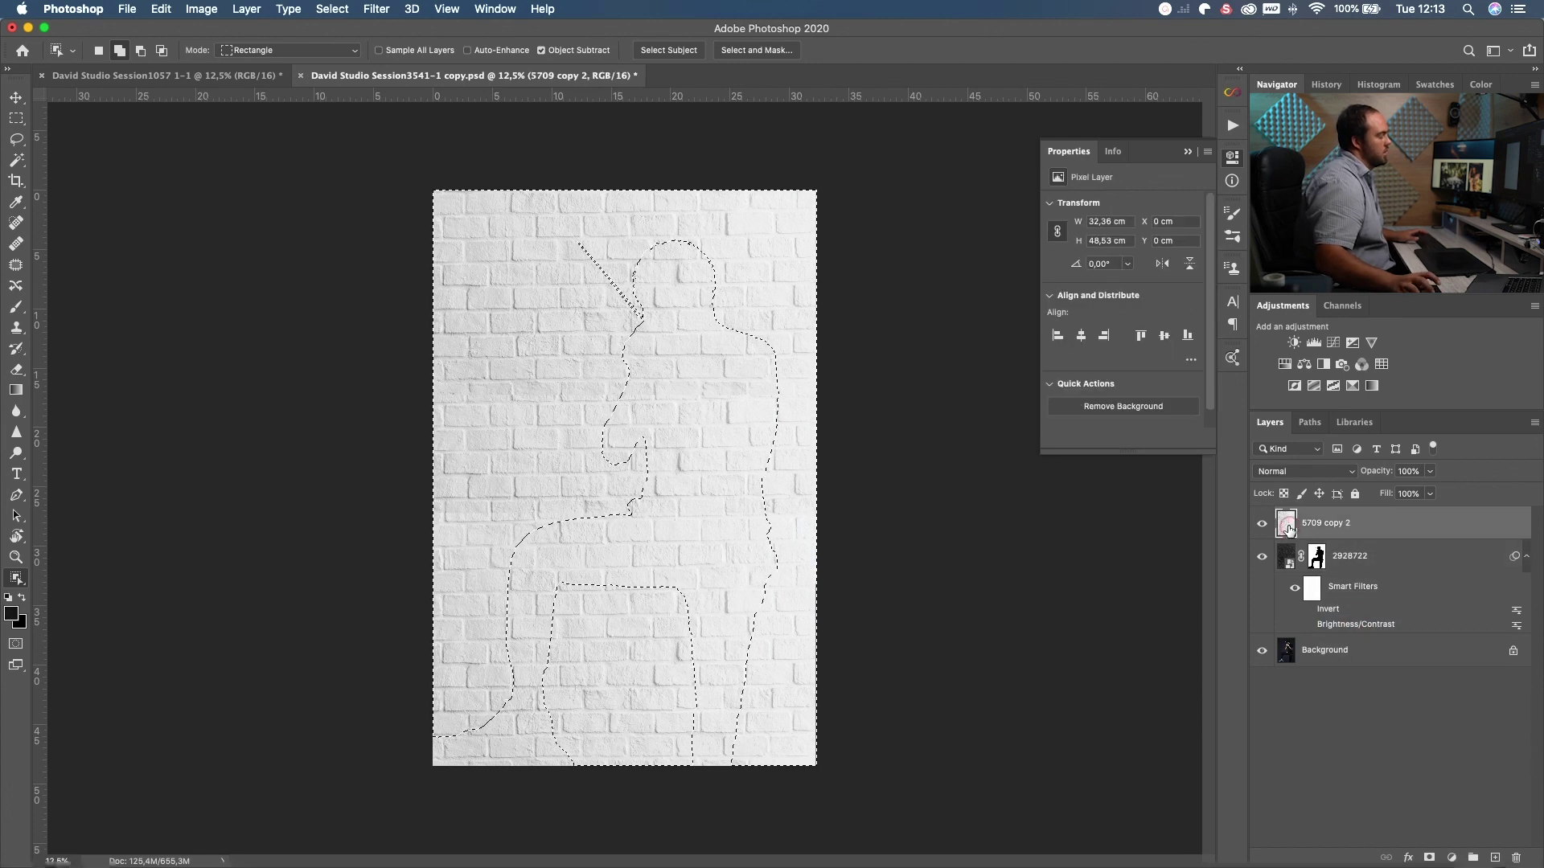
click(1263, 562)
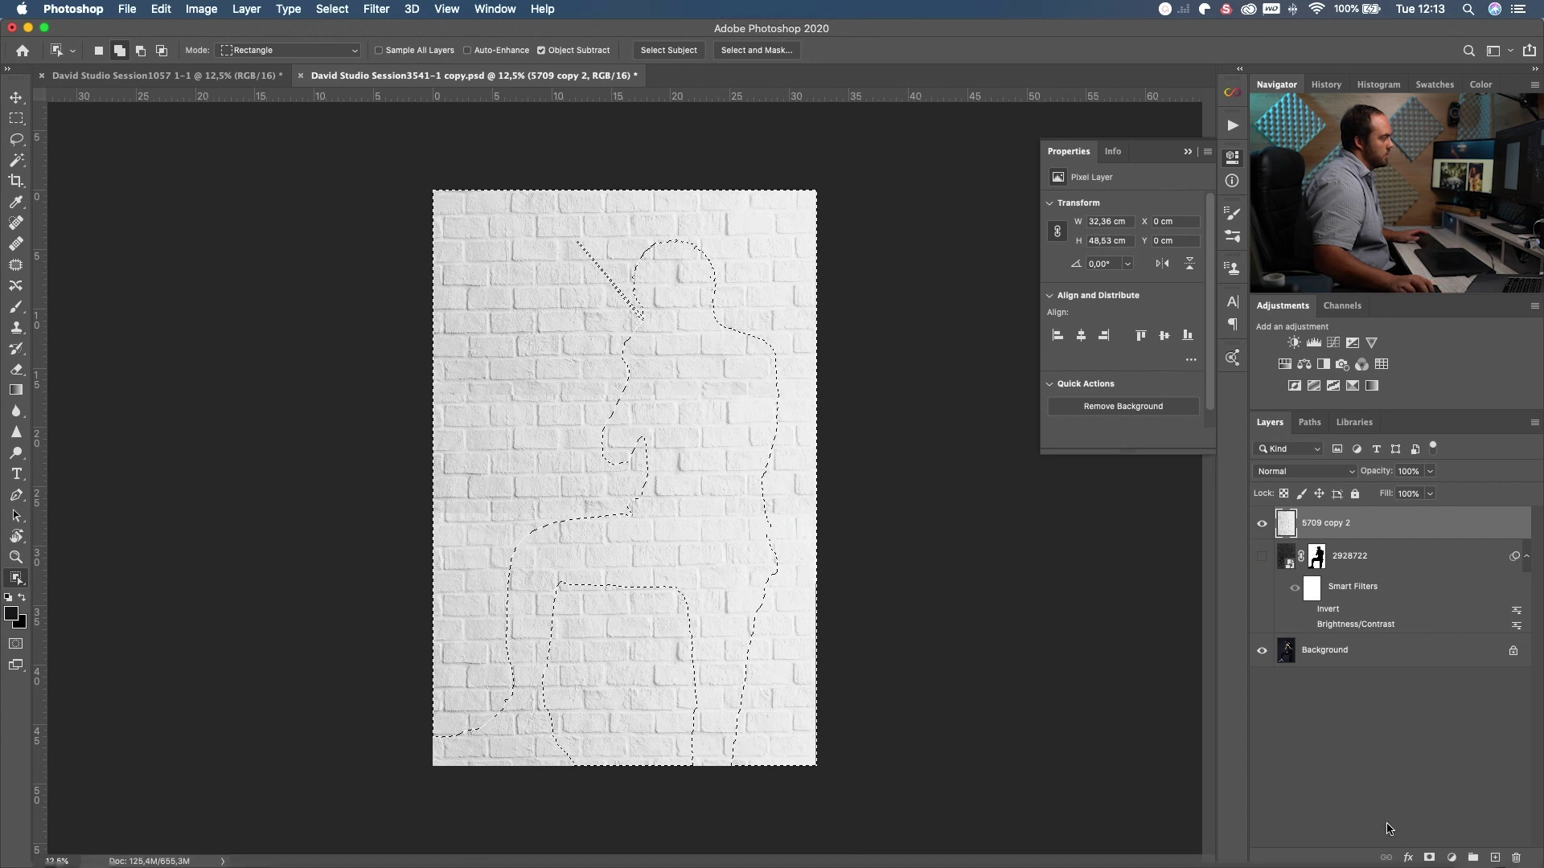
click(1429, 858)
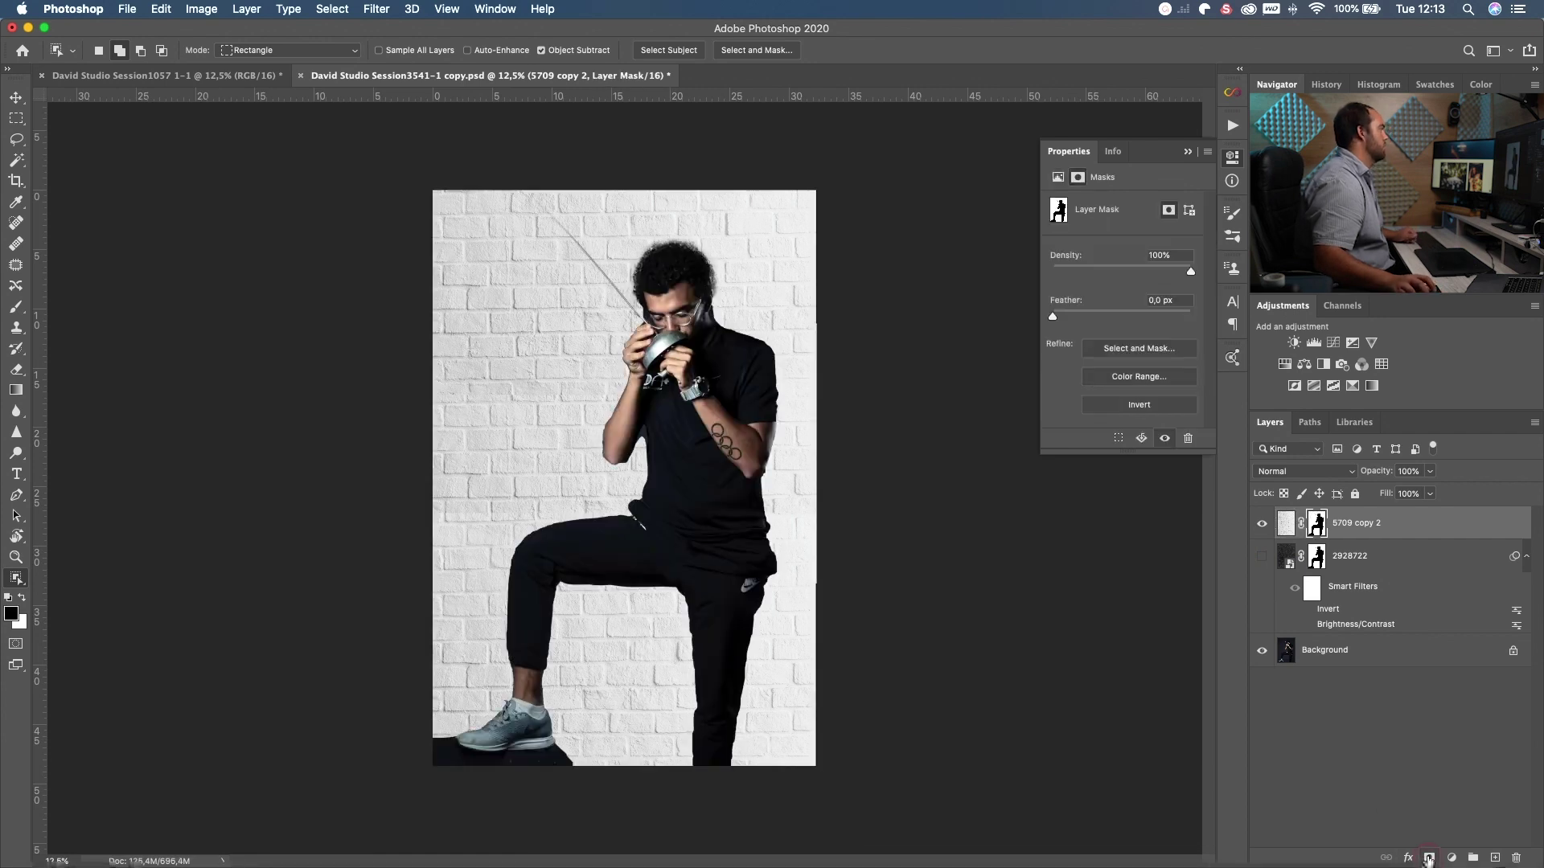
Set the brick layer's blend mode to Overlay and its opacity to 73%
click(1287, 524)
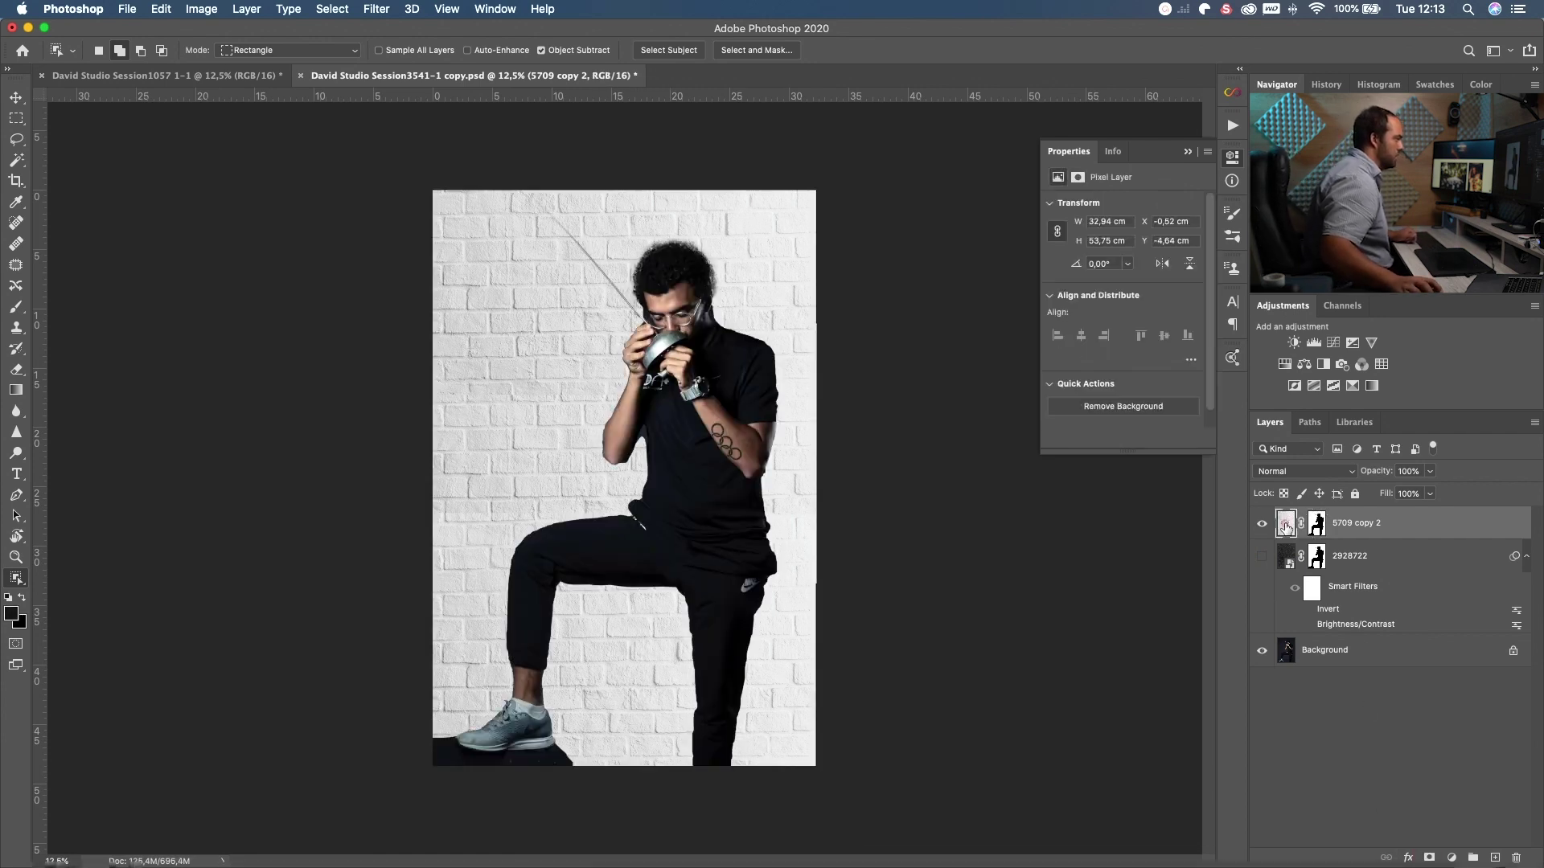
click(1306, 472)
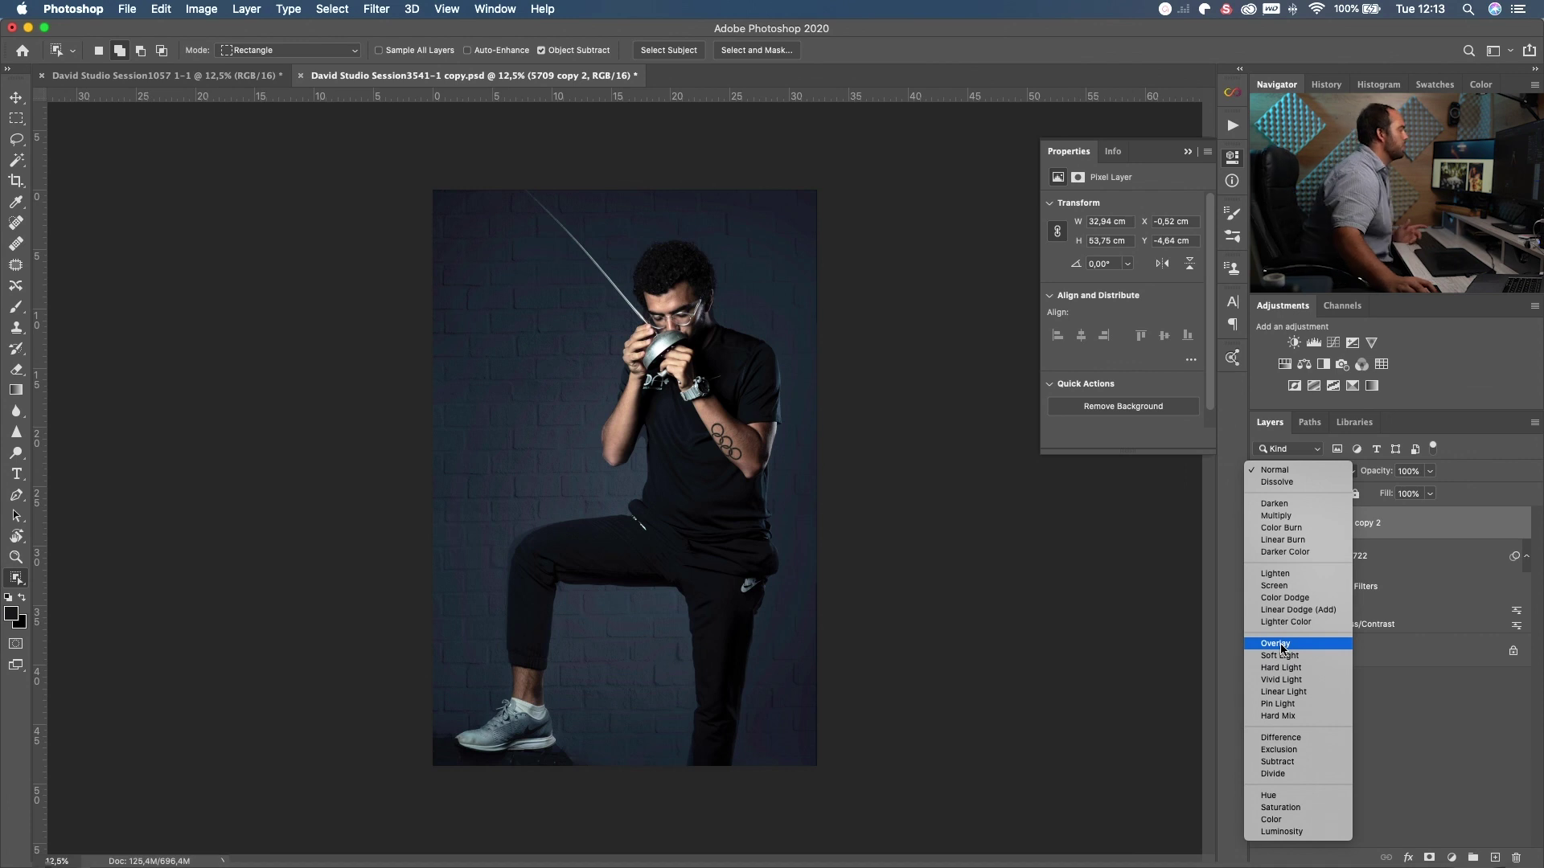
click(1282, 645)
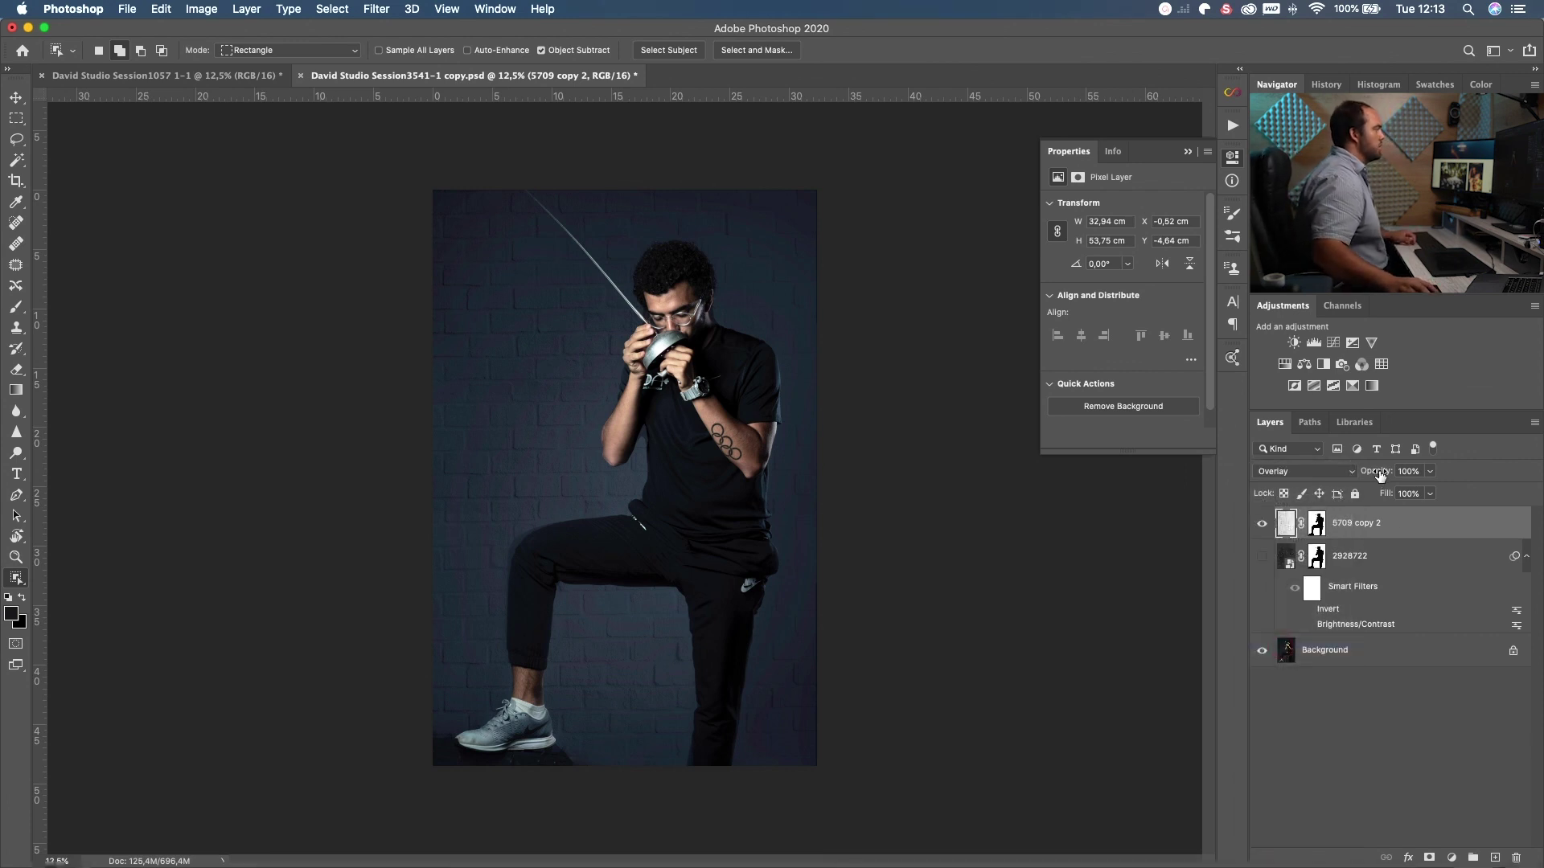
drag(1367, 476, 1357, 475)
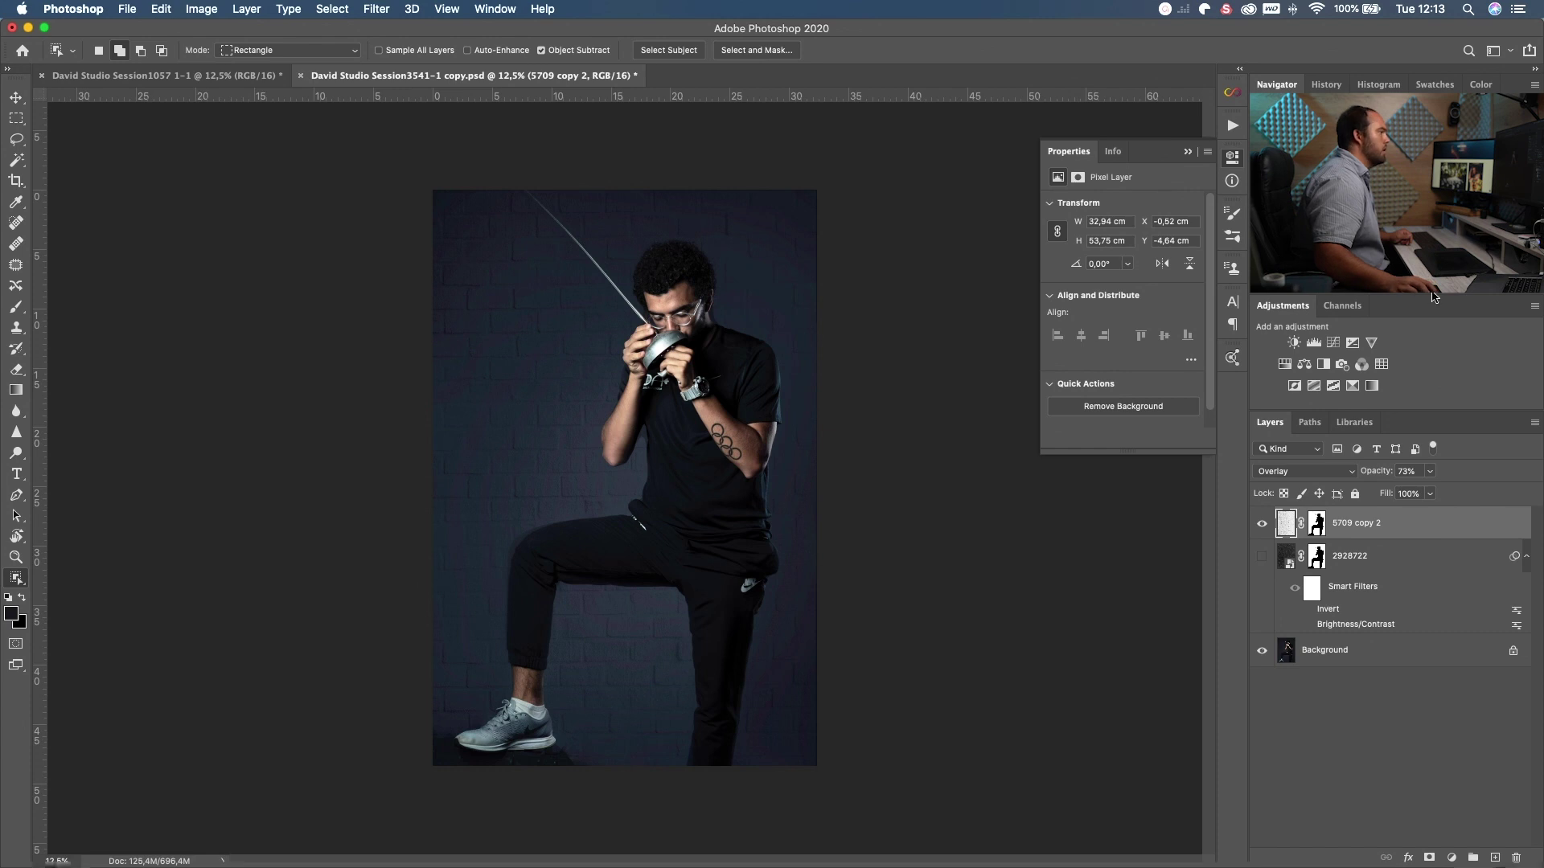
Paint black on the brick layer's mask with a size 80 brush to clear the texture from the fencer's raised knee and thigh
key(super+equal)
key(super+equal)
key(super+equal)
key(super+equal)
drag(708, 337, 713, 728)
scroll(624, 479, down, 10)
scroll(624, 479, left, 3)
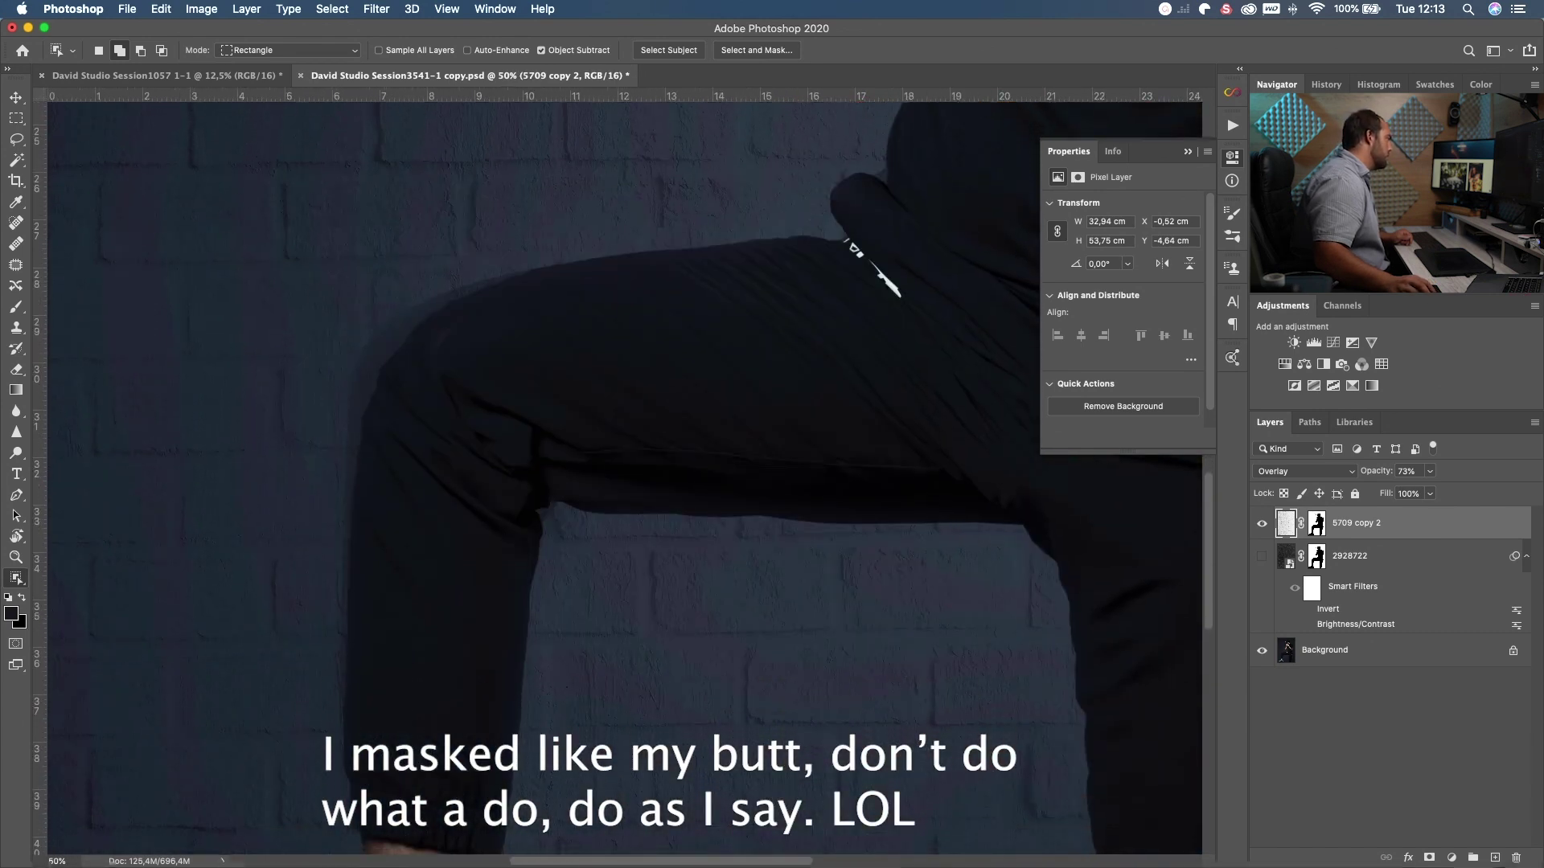
scroll(624, 478, up, 1)
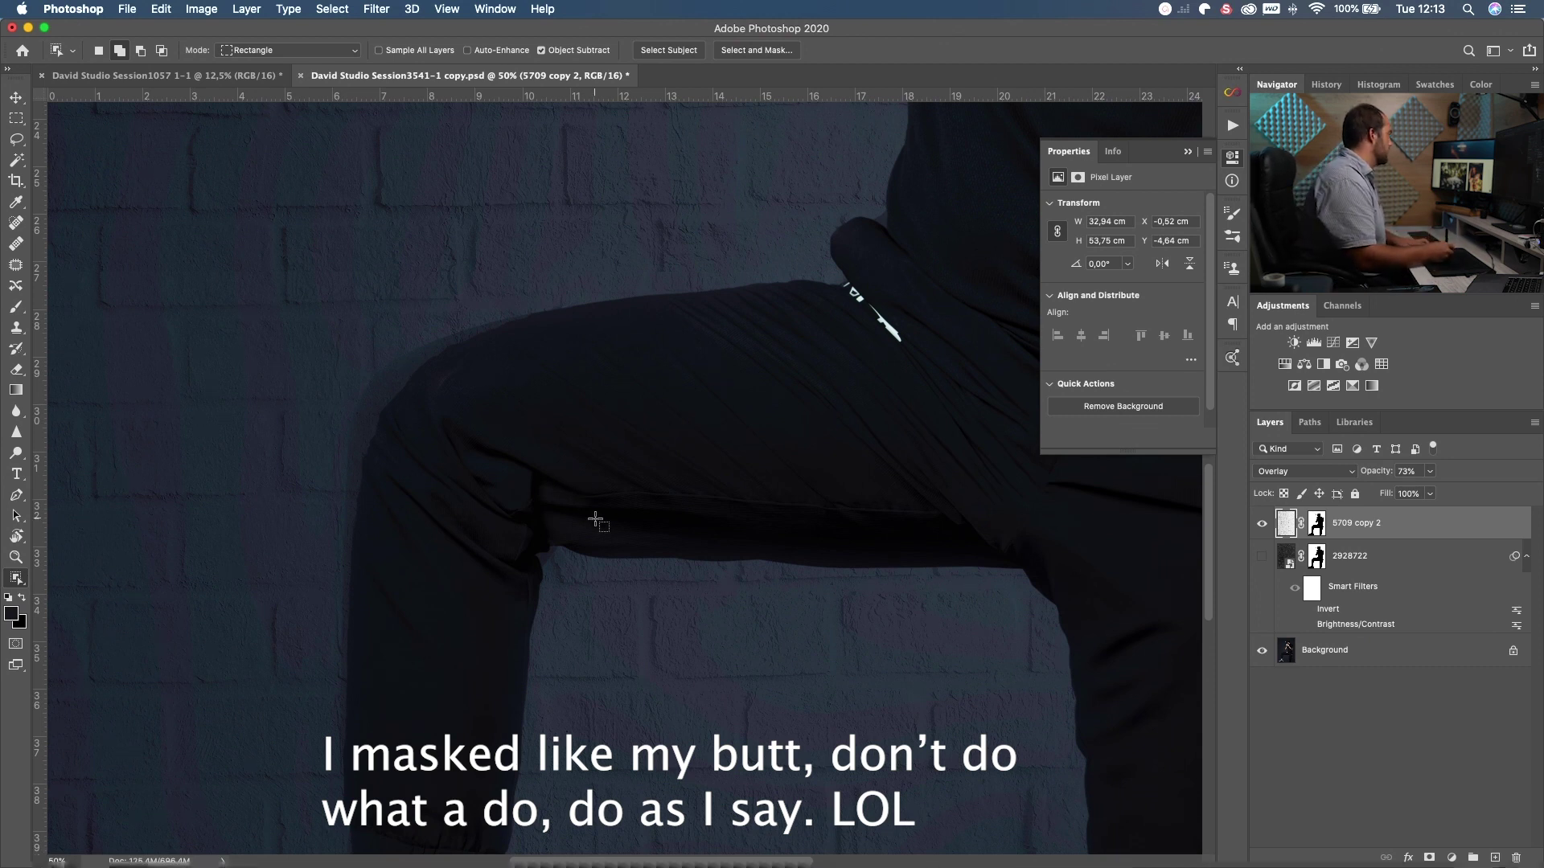
click(20, 312)
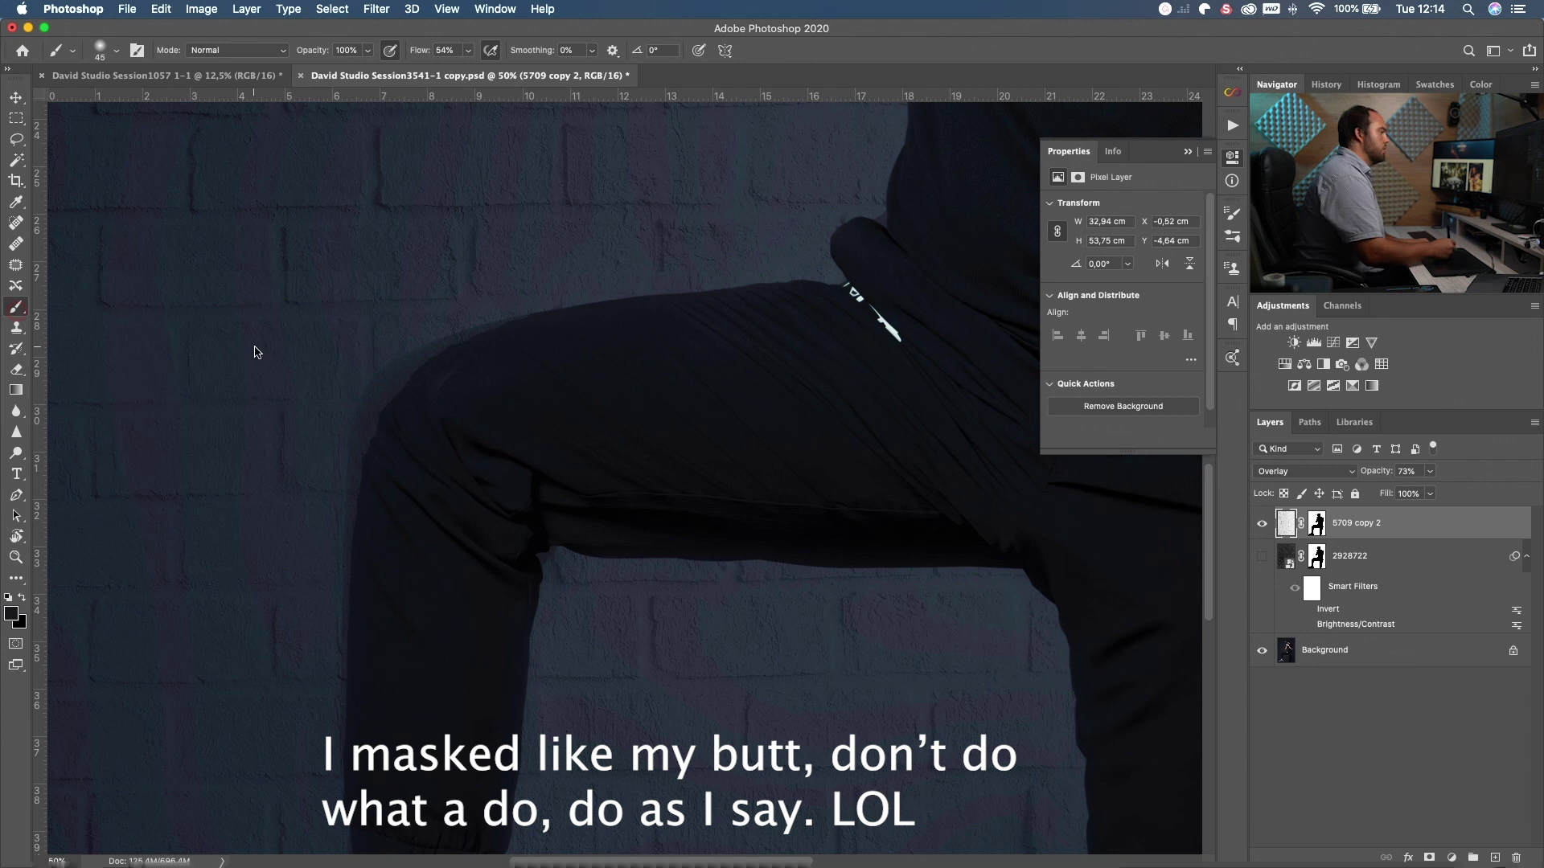
click(1315, 524)
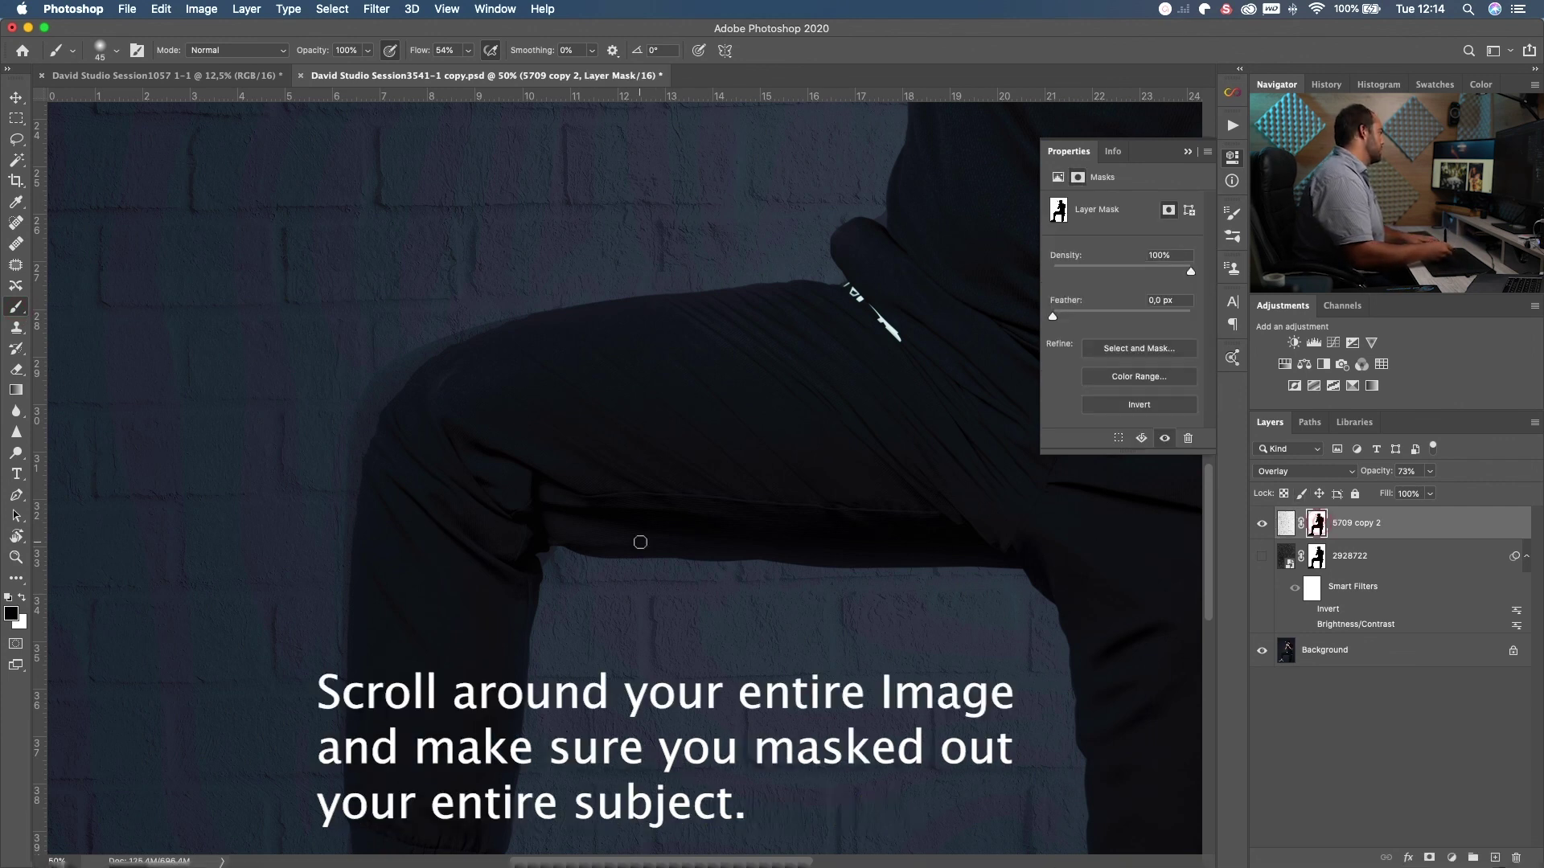
key(bracketright)
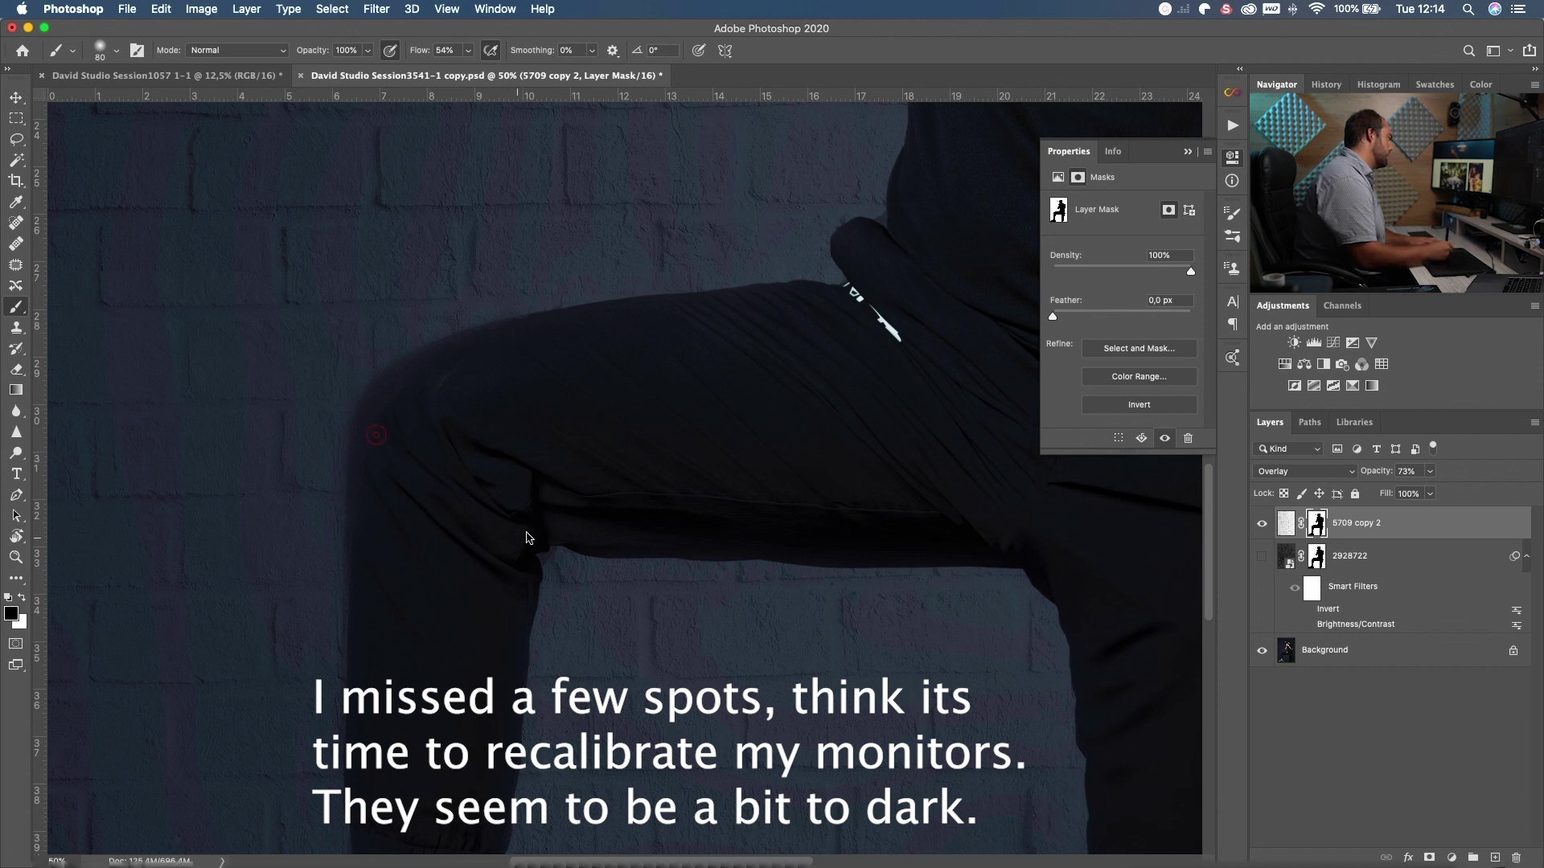
drag(538, 547, 554, 538)
Touch up the mask over the fencer's shin and check the masked edges from the shoe up to the arms and torso
scroll(624, 478, down, 1)
scroll(624, 478, down, 10)
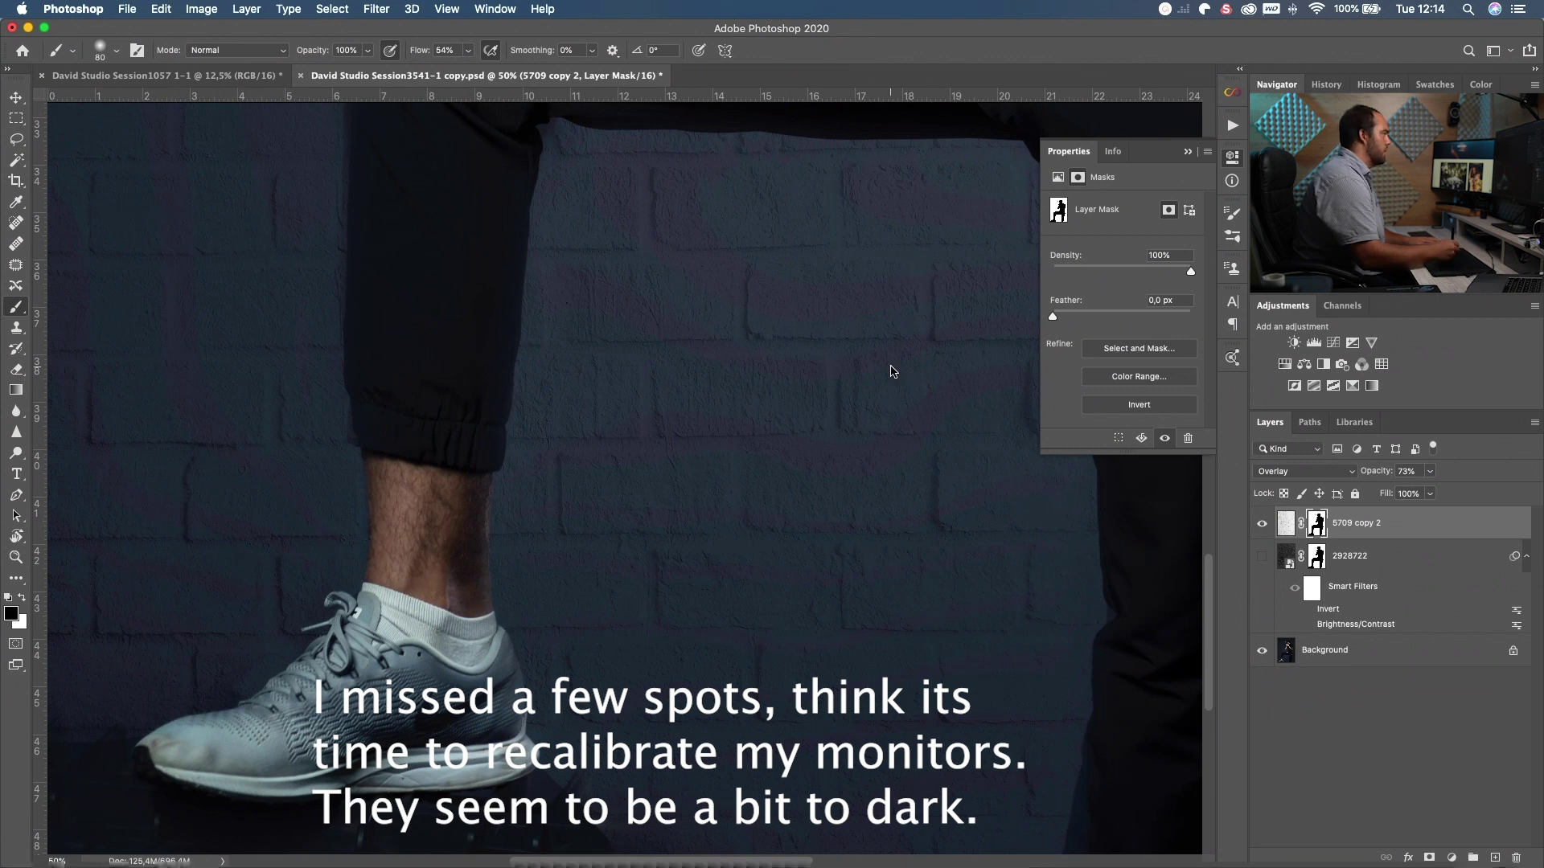
drag(464, 521, 445, 571)
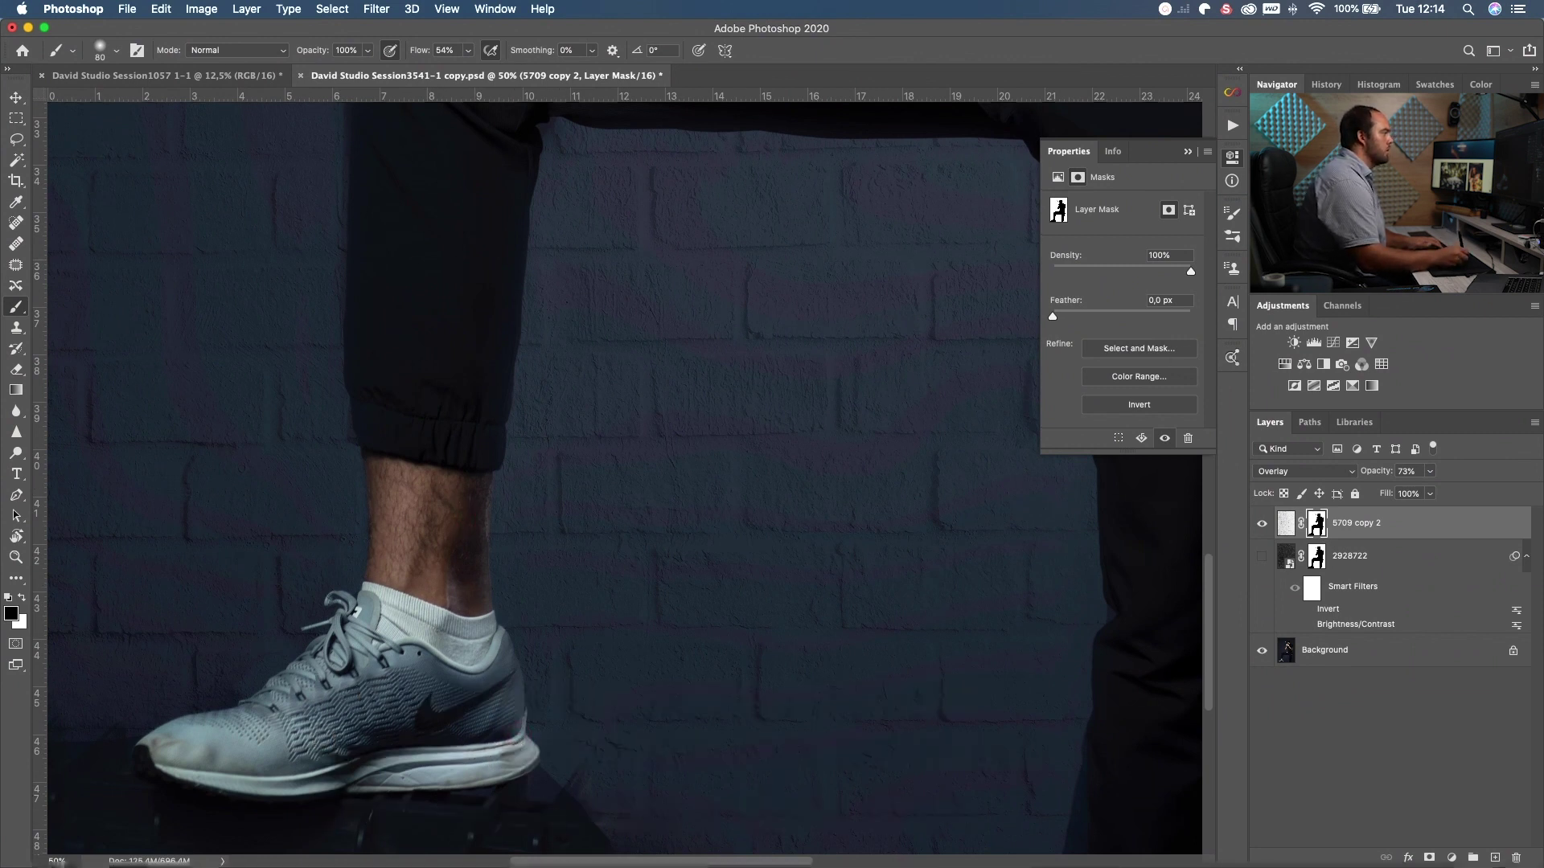
scroll(624, 478, right, 5)
scroll(624, 479, up, 10)
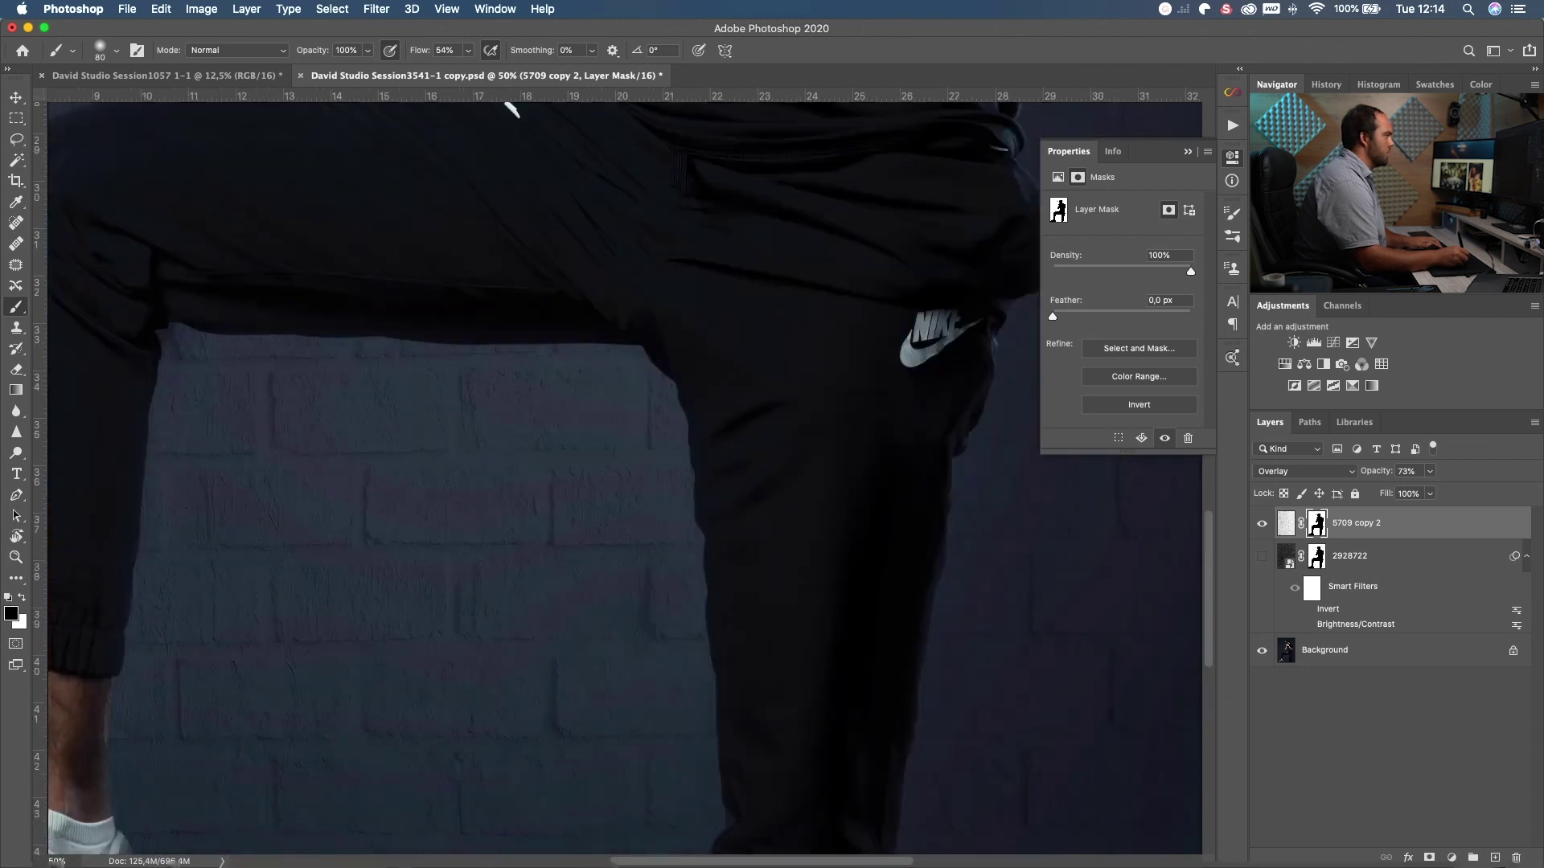
scroll(624, 478, up, 12)
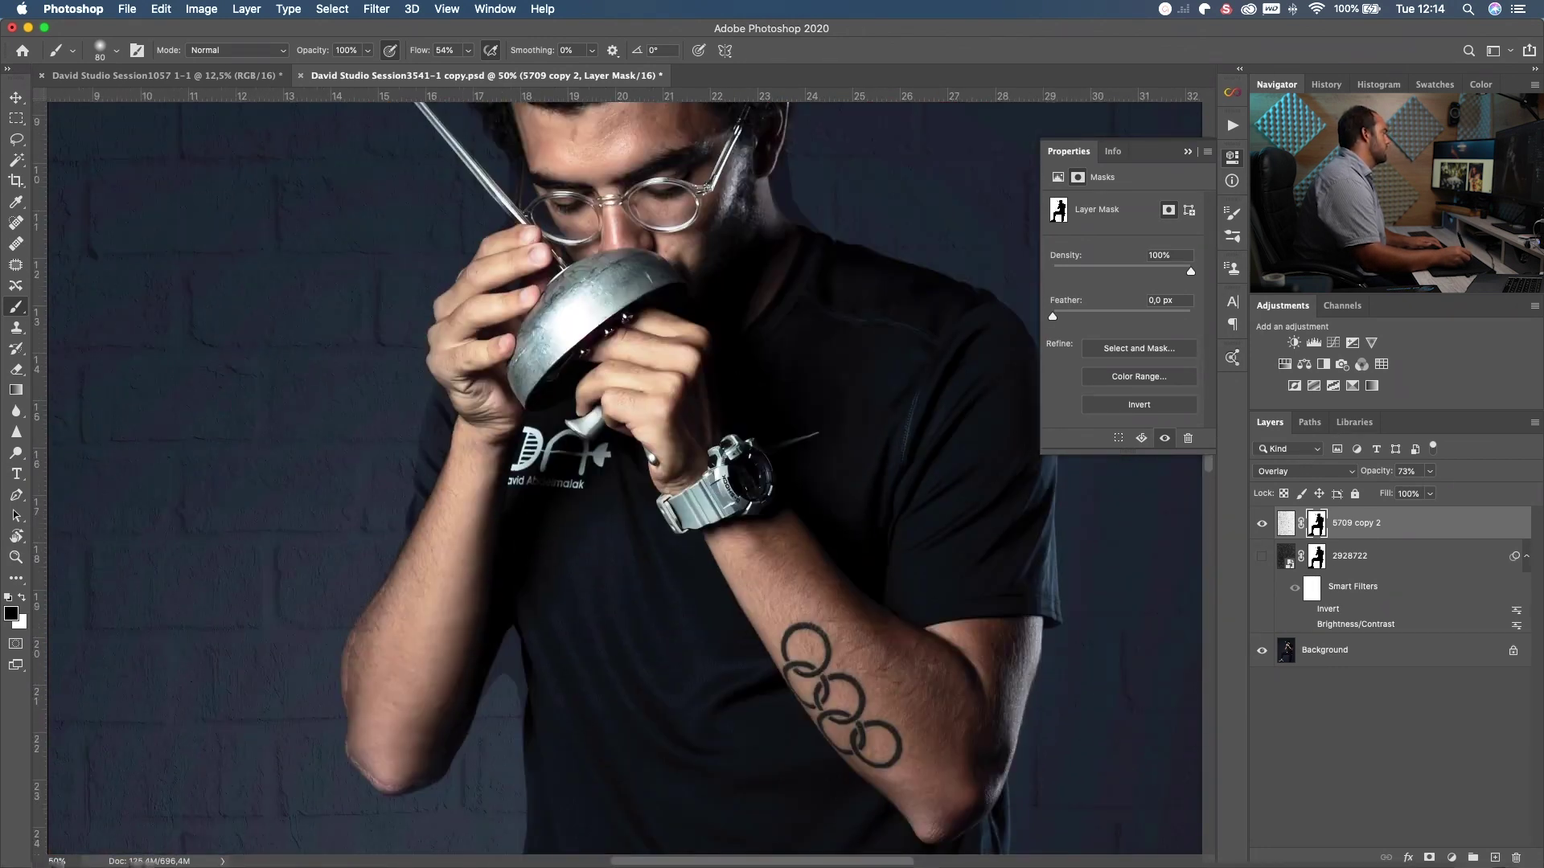
scroll(624, 479, down, 4)
scroll(624, 478, down, 3)
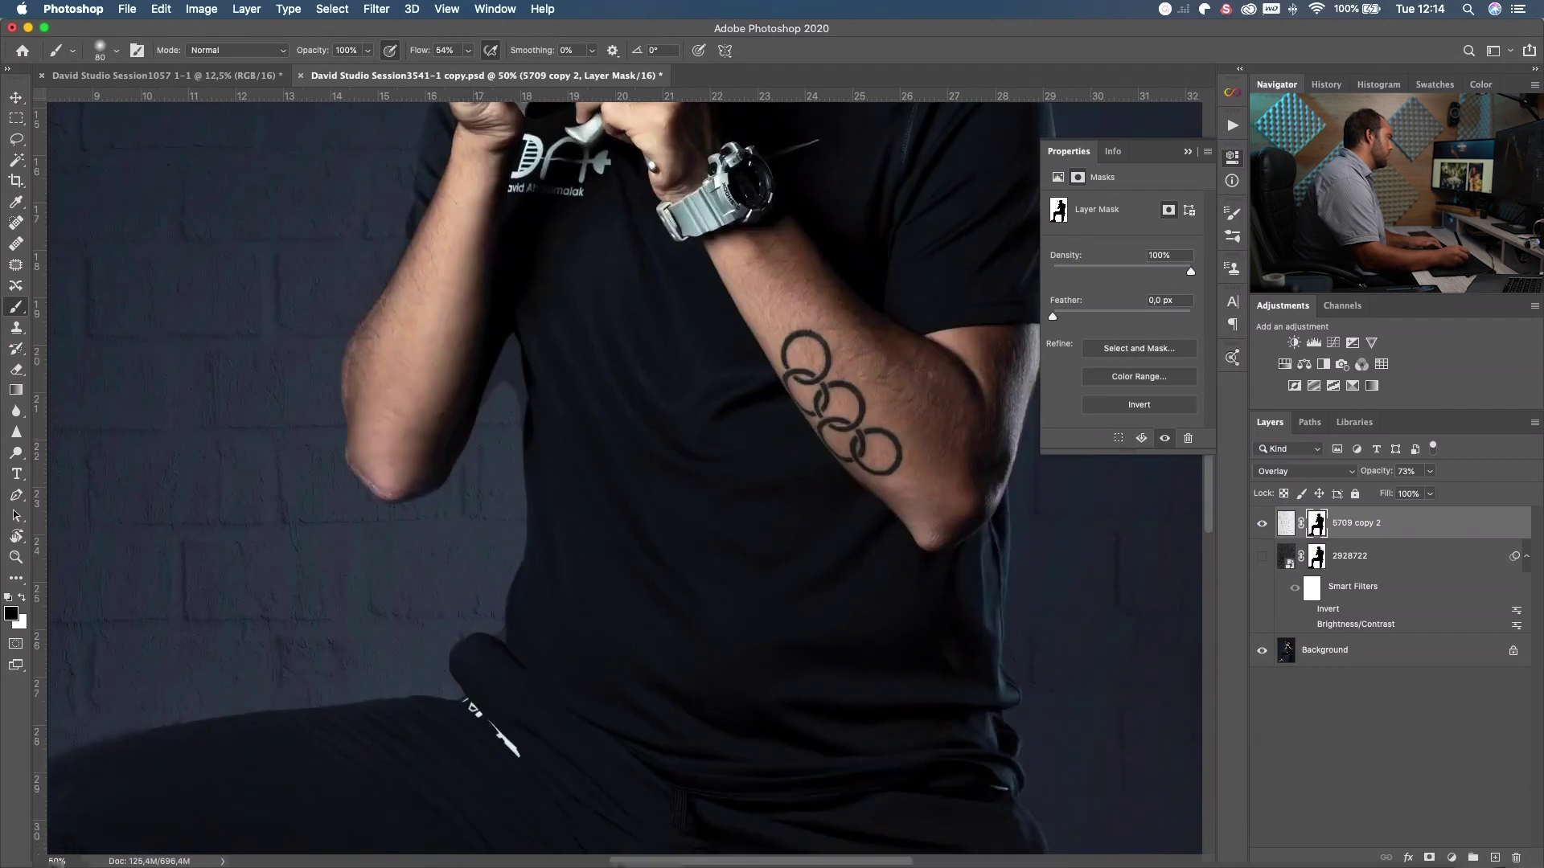
Touch up the brick layer's mask between the fencer's forearm and shirt with a size 30 brush, switching the foreground colour to white
key(bracketleft)
key(bracketleft)
key(bracketleft)
key(bracketleft)
key(bracketleft)
key(x)
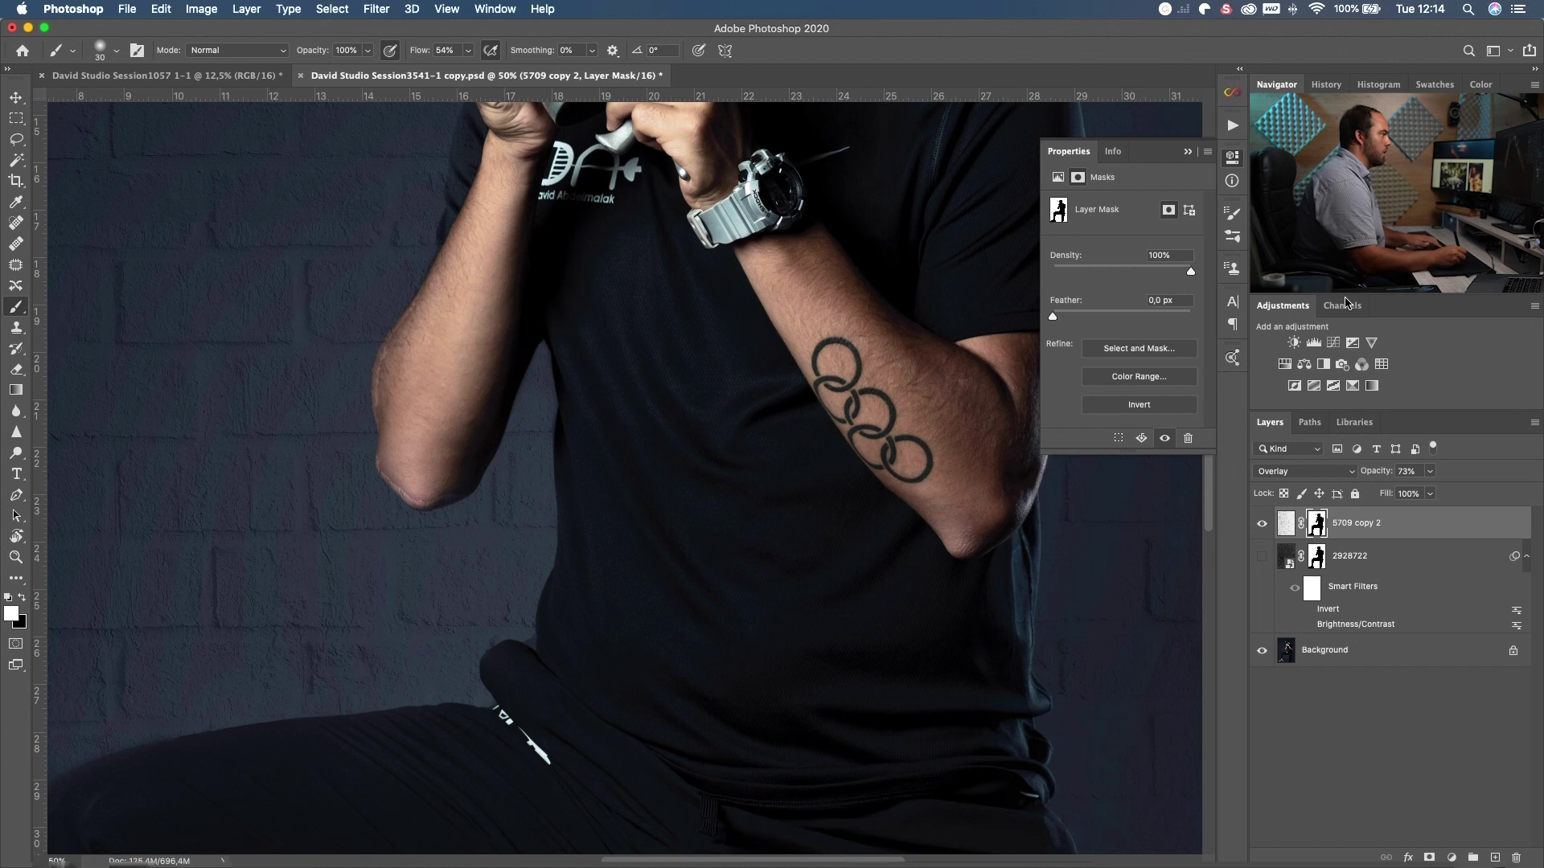
scroll(682, 395, down, 15)
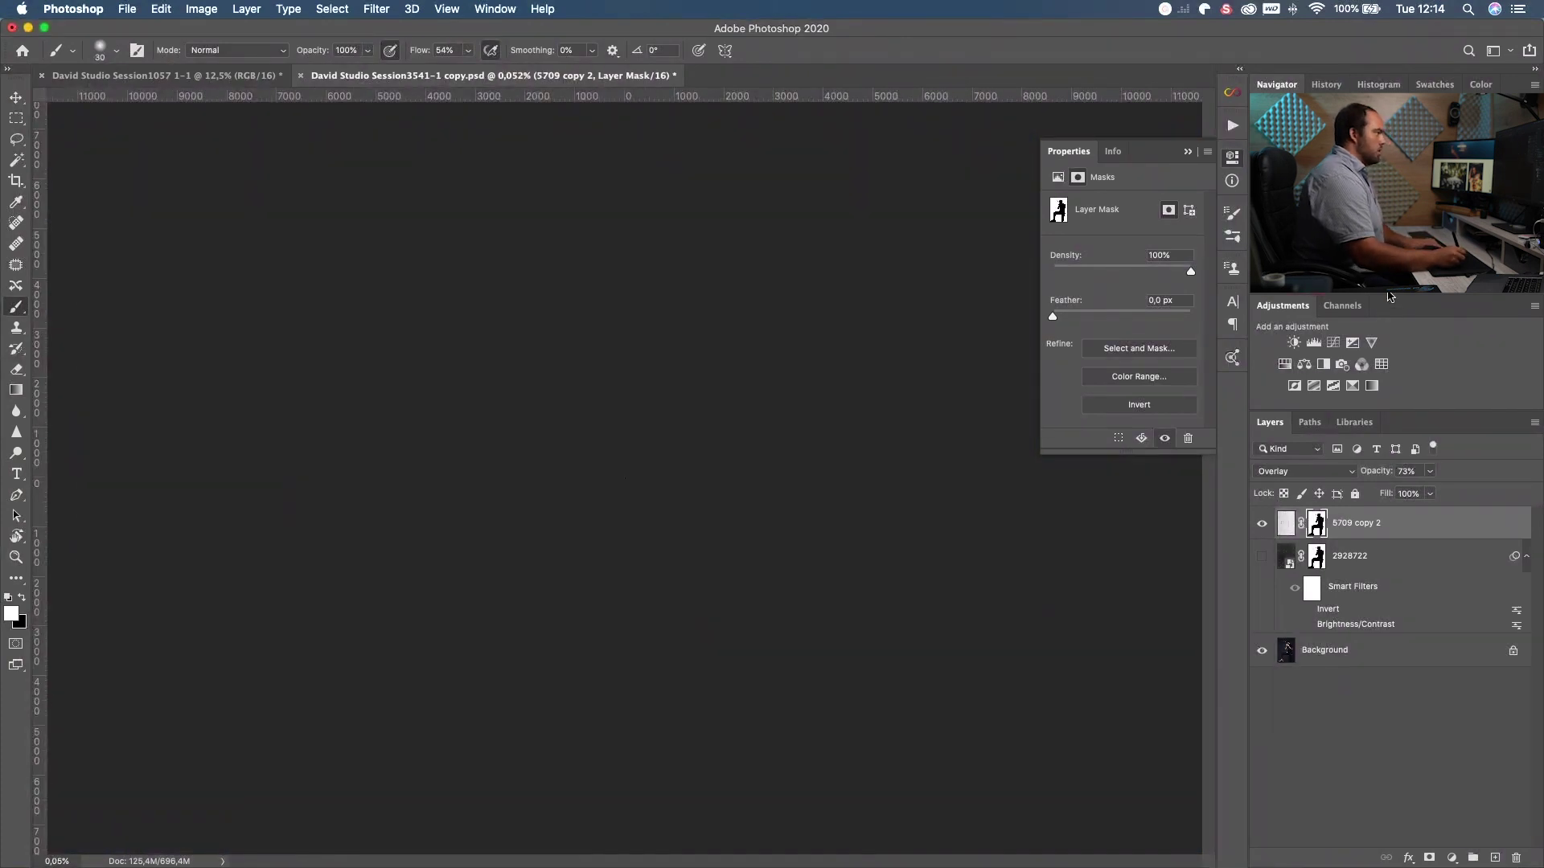
Apply a Gaussian Blur with a 4.4 pixel radius to the brick texture image rather than its mask
key(super+0)
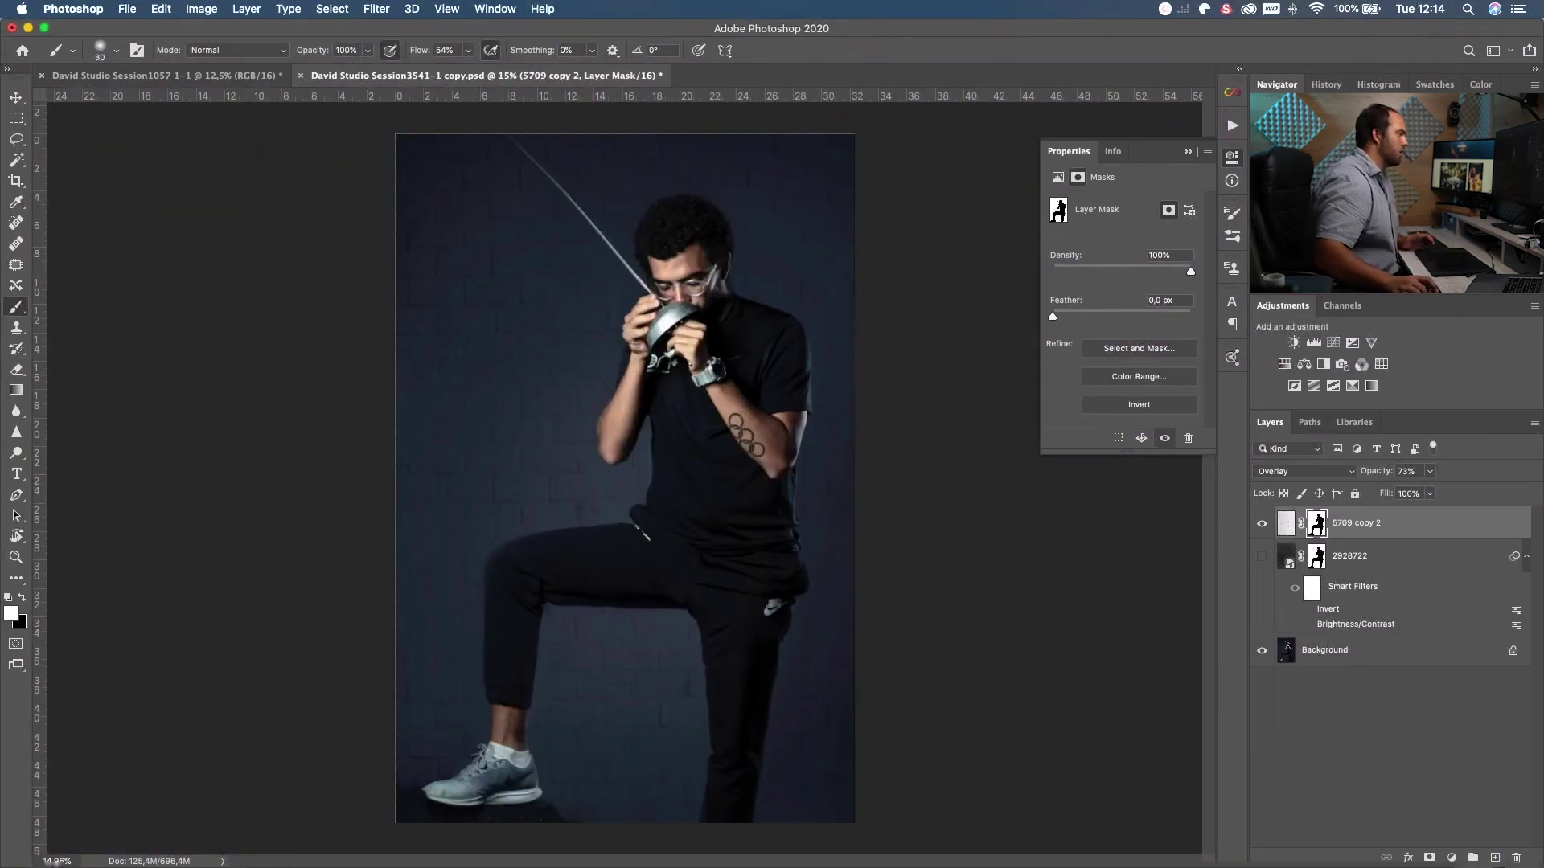
click(1283, 525)
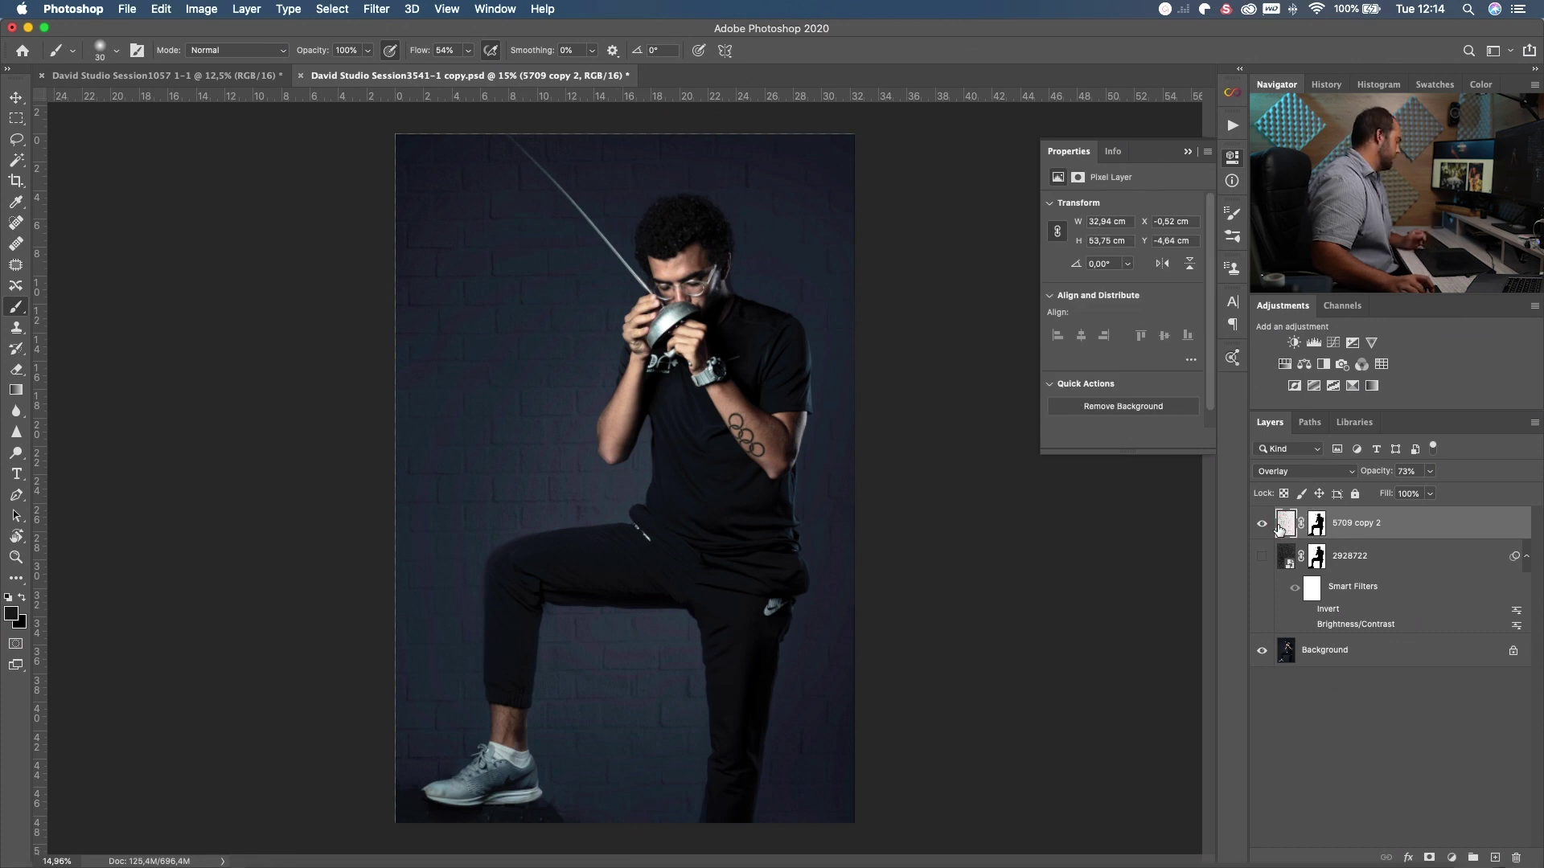
key(super+alt+f)
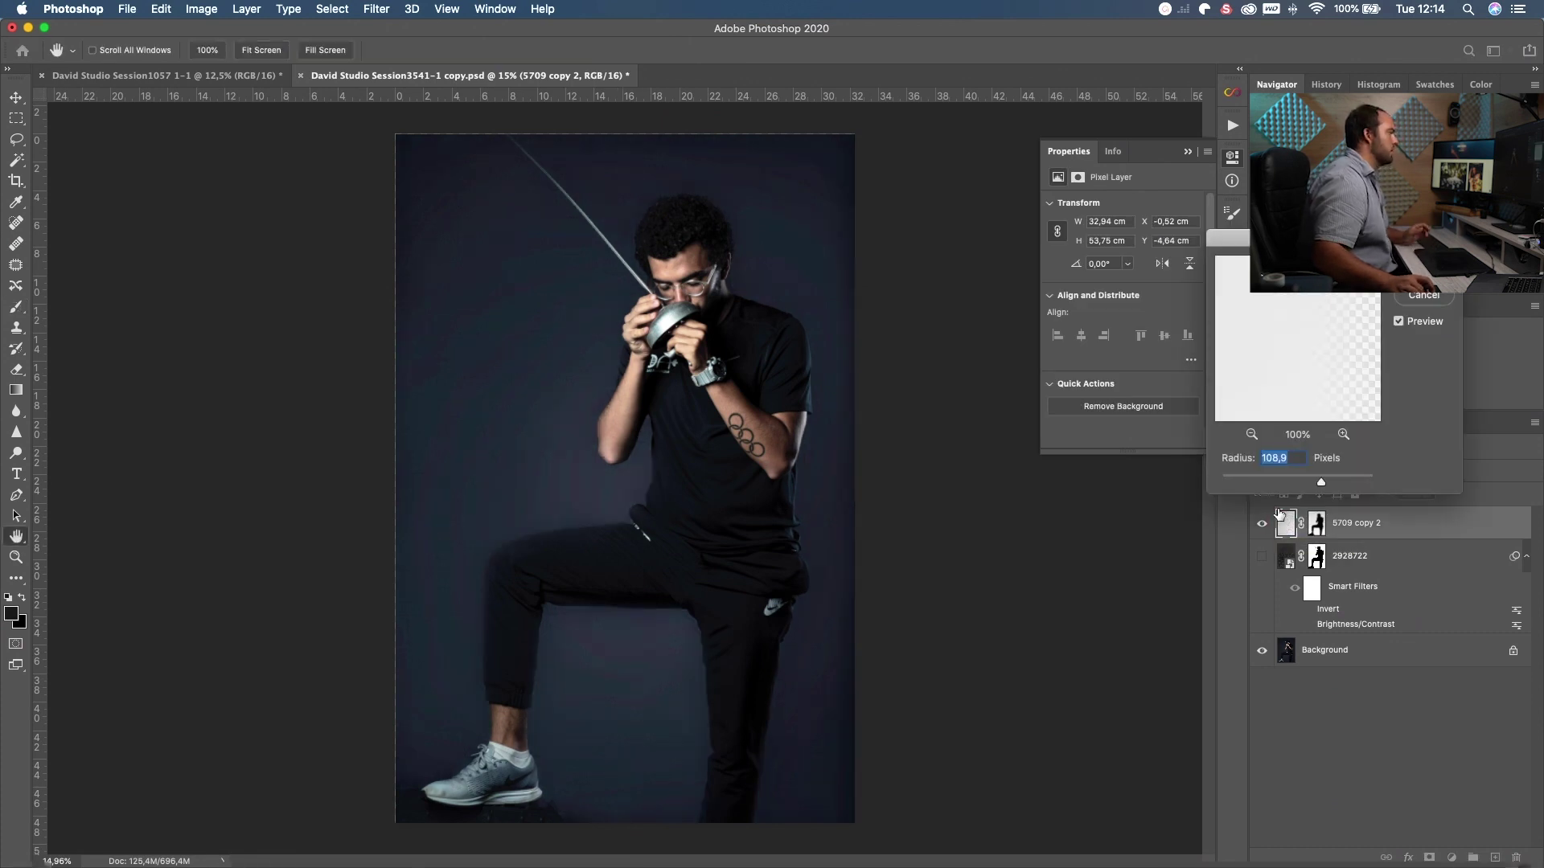
click(1259, 481)
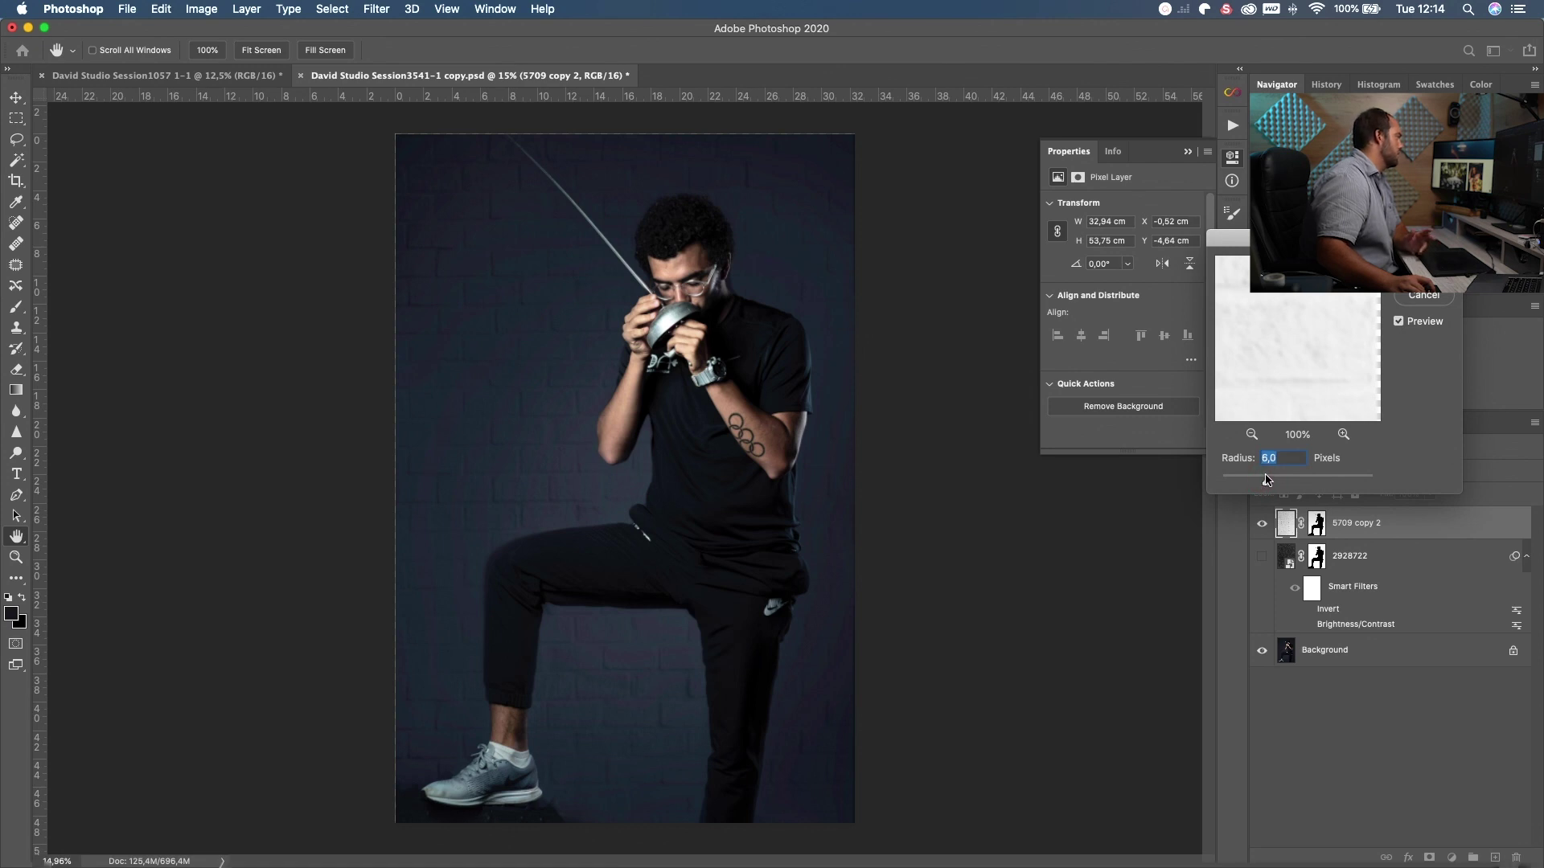
drag(1266, 480, 1278, 477)
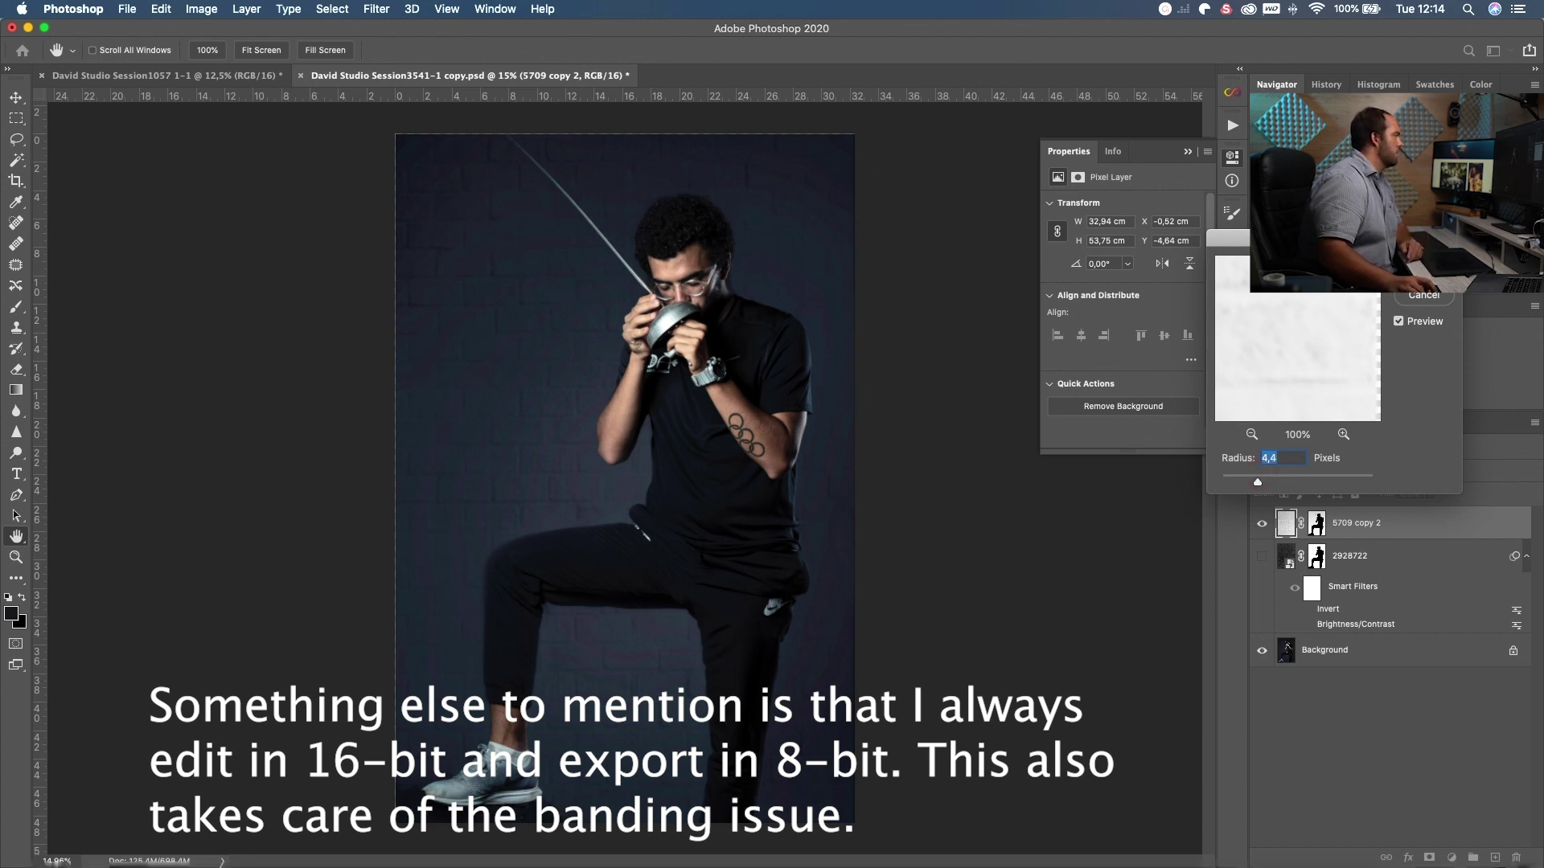
key(Return)
Lower the brick texture layer's opacity to 55%, keeping its Overlay blend mode
key(b)
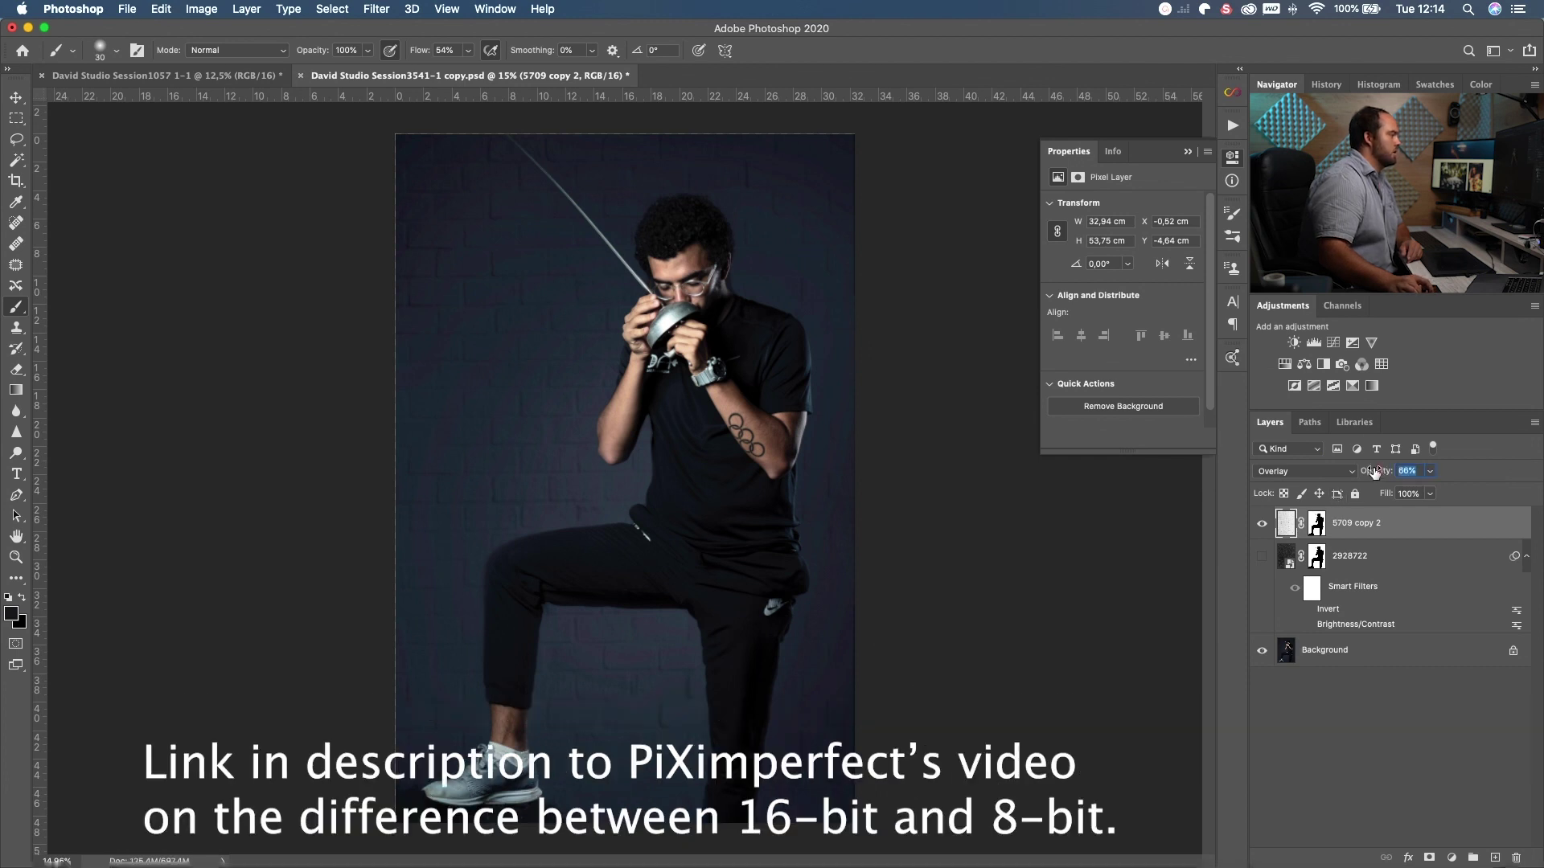
drag(1372, 473, 1369, 471)
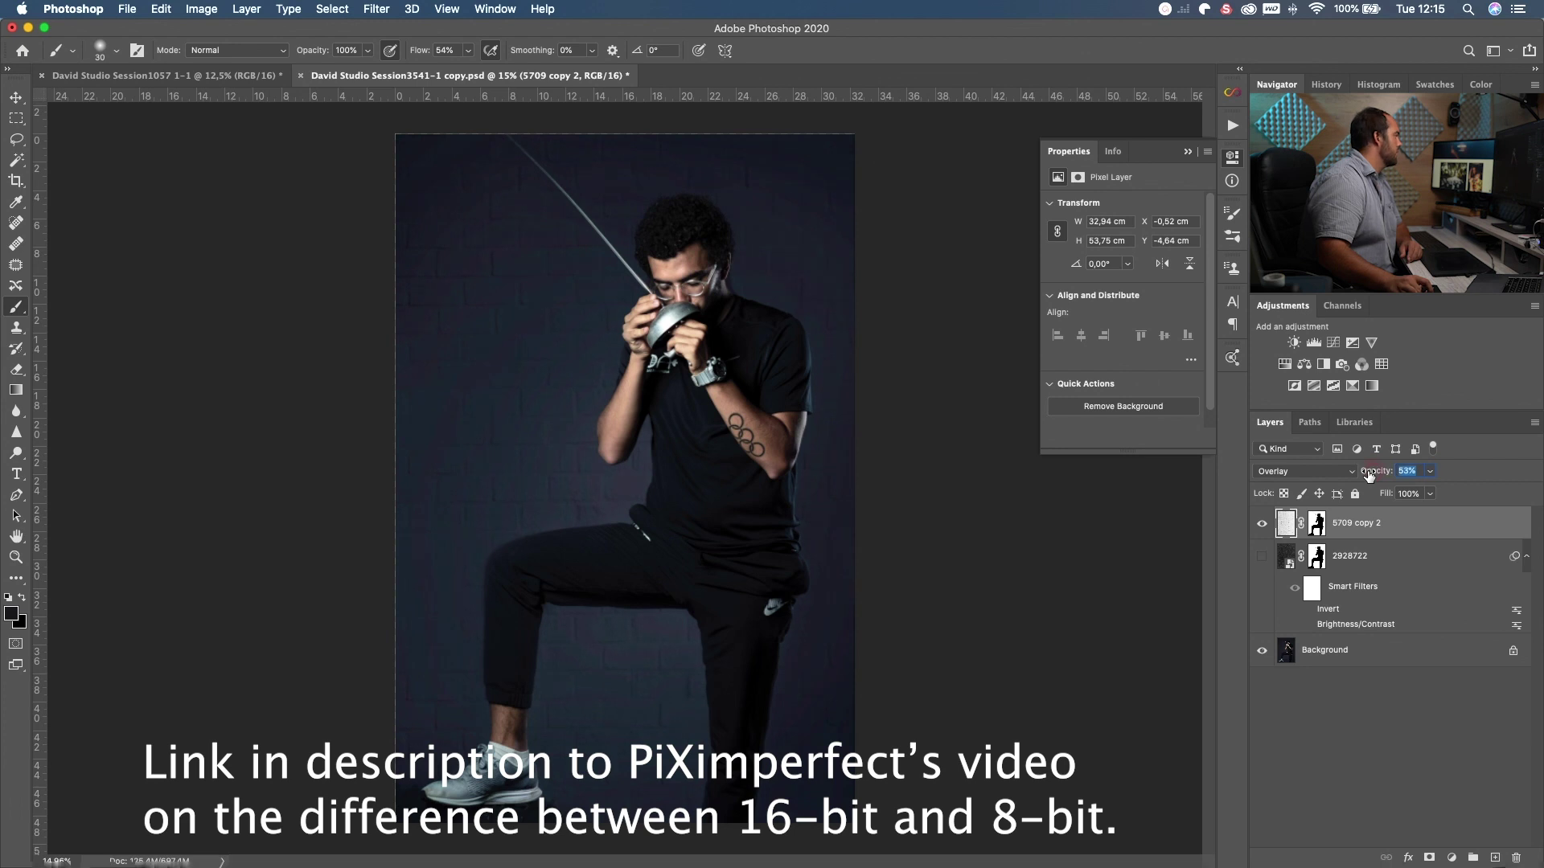
drag(1368, 475, 1371, 474)
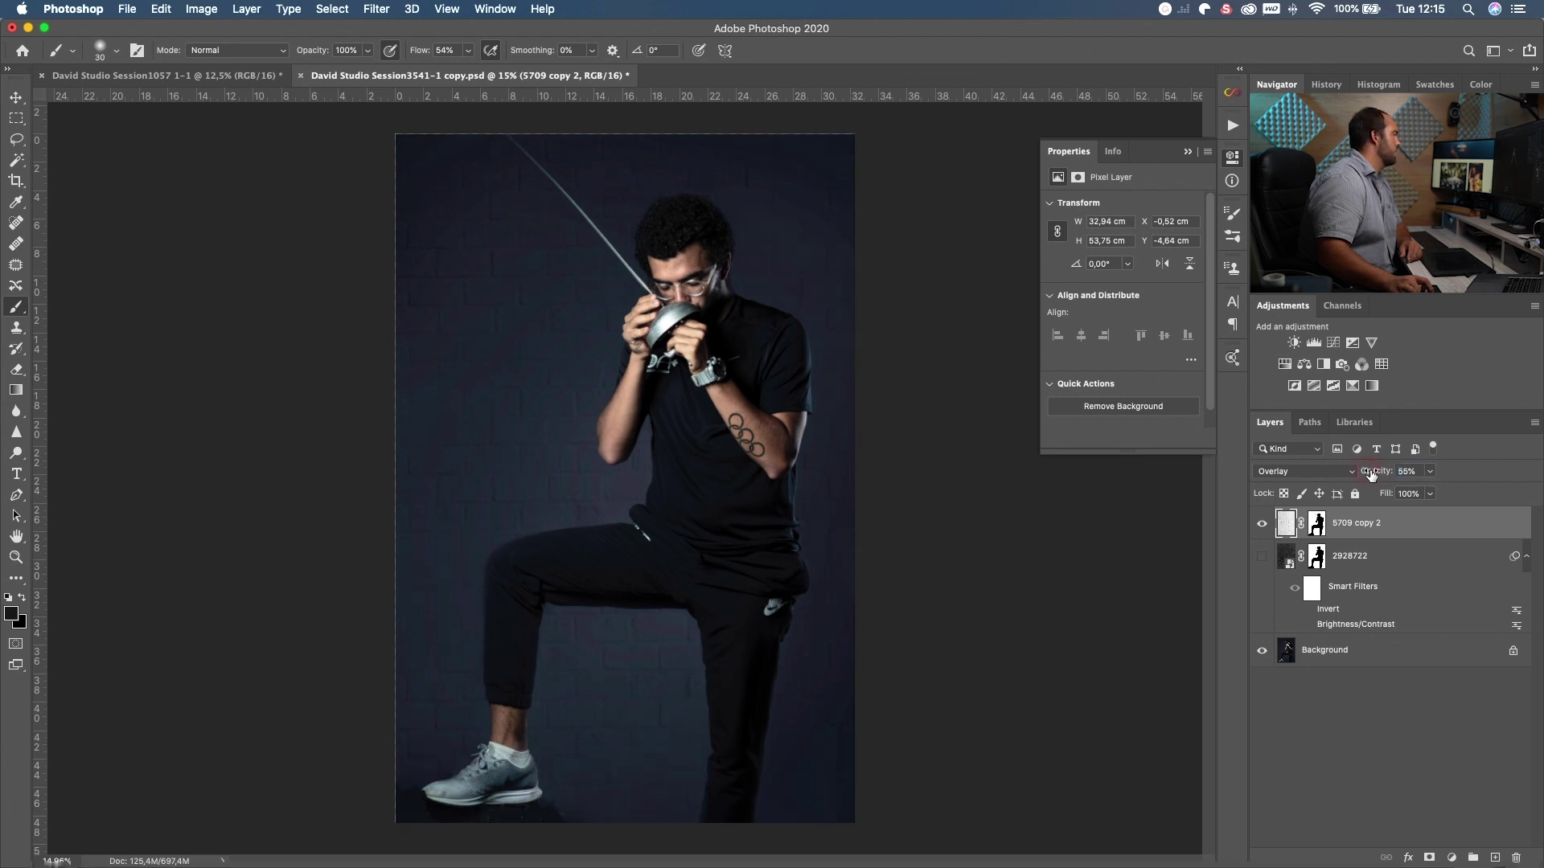